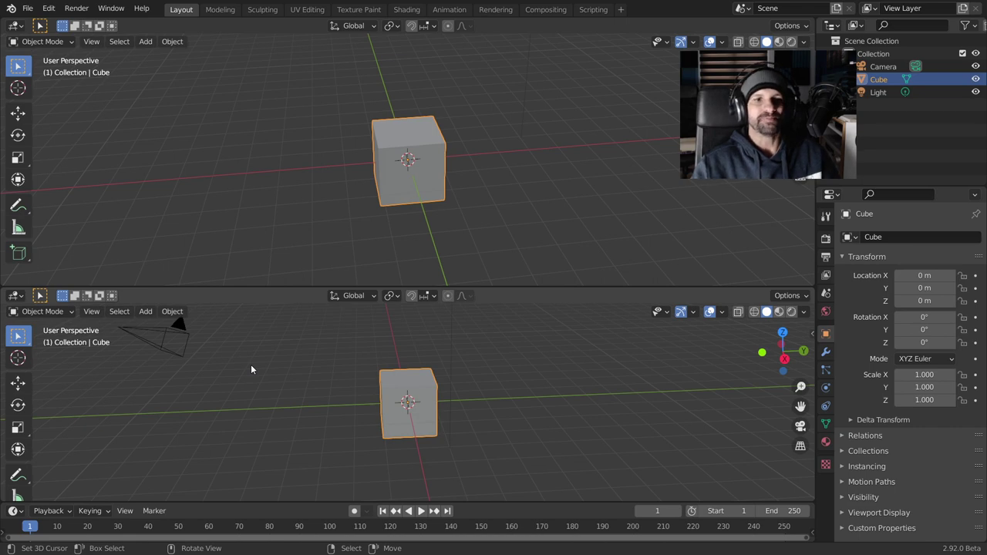
- Make the lower area a Geometry Node Editor for the Cube, with Group Input moved left
left_click(16, 295)
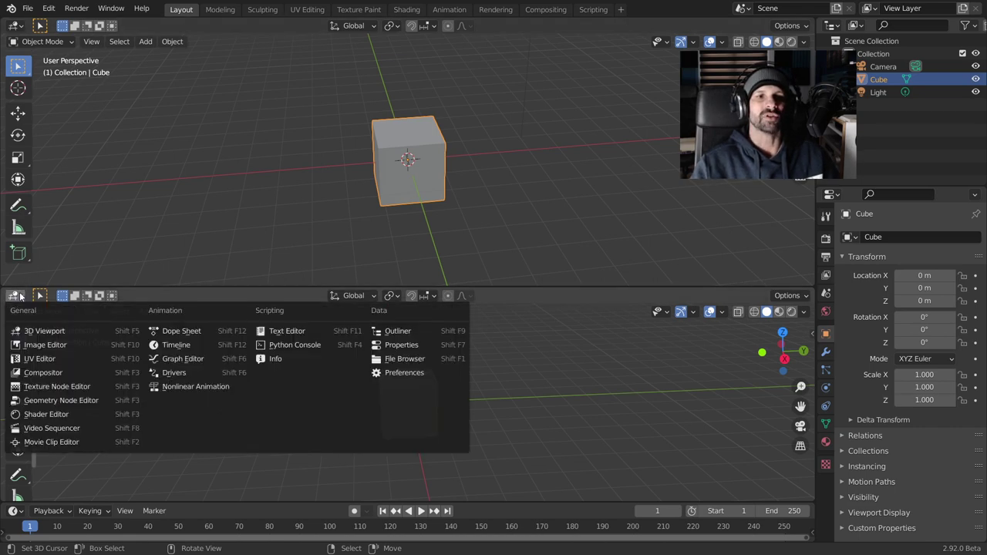
left_click(46, 400)
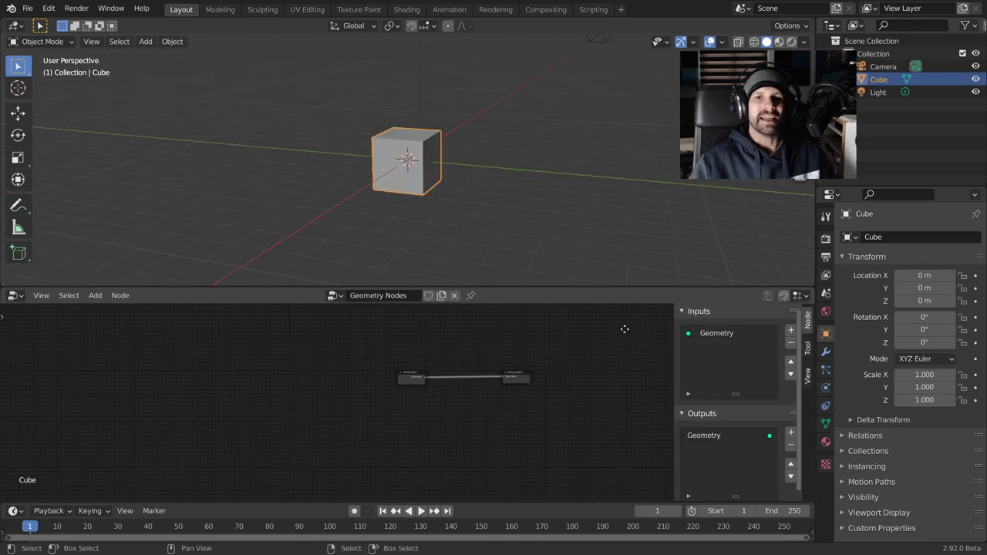
scroll(393, 378, "up", 2)
scroll(393, 378, "up", 1)
key("g")
left_click(354, 347)
key("Home")
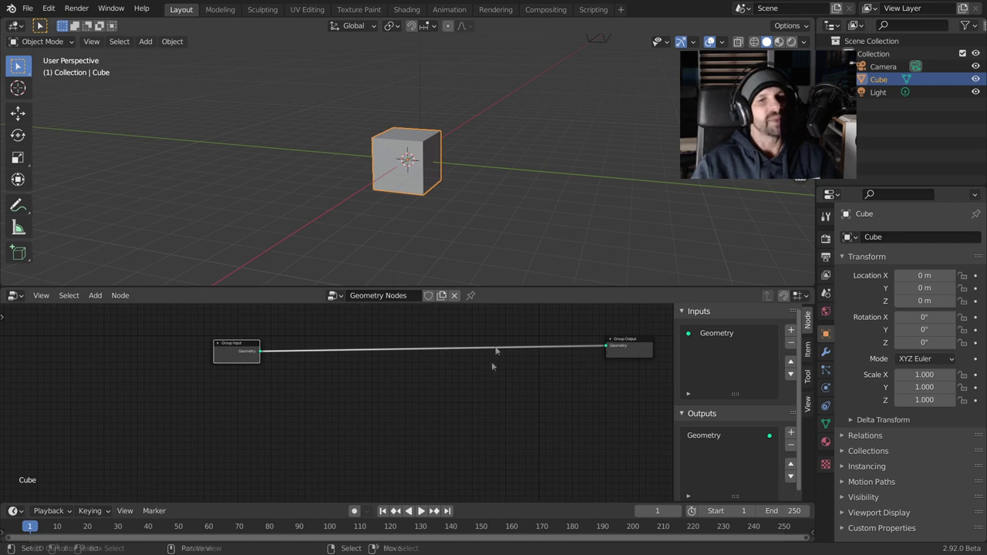
scroll(468, 375, "up", 1)
- Drop a Transform node onto the Group Input–Group Output link and test its Translation X
scroll(467, 375, "up", 1)
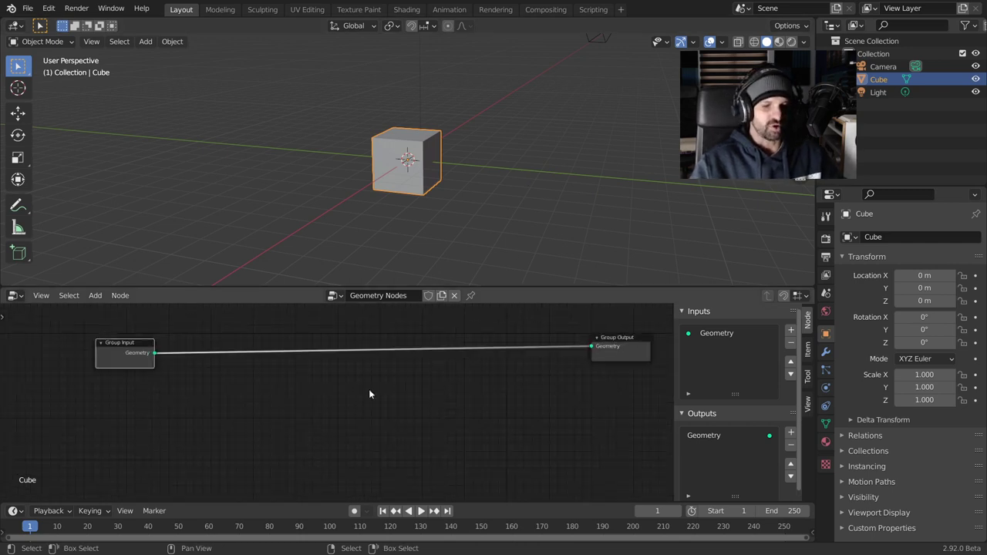
key("shift+a")
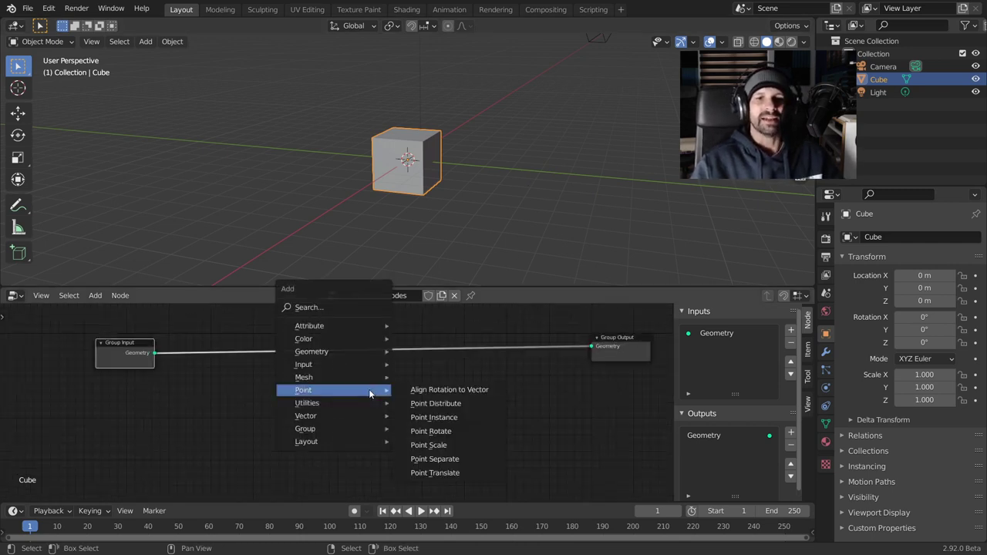
mouse_move(312, 352)
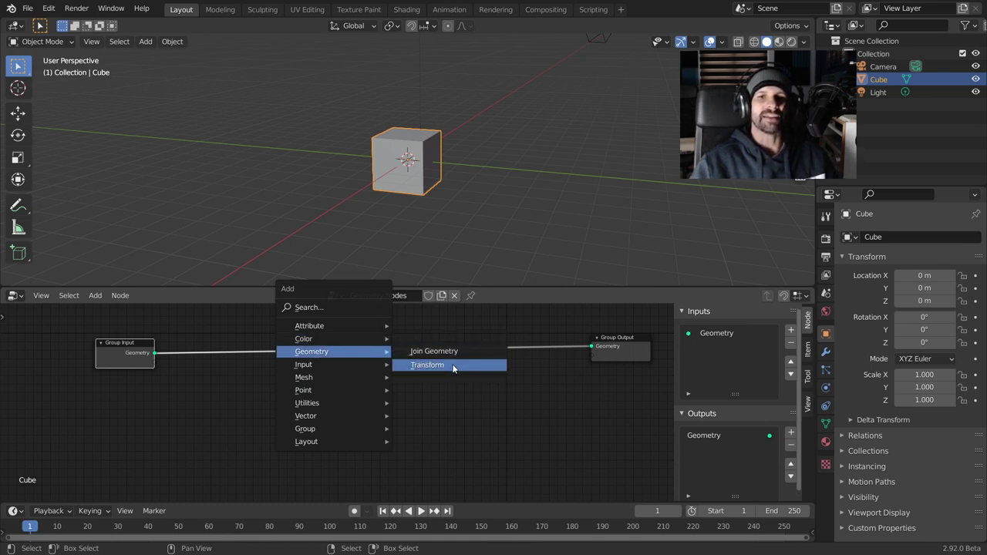
left_click(452, 369)
left_click(316, 332)
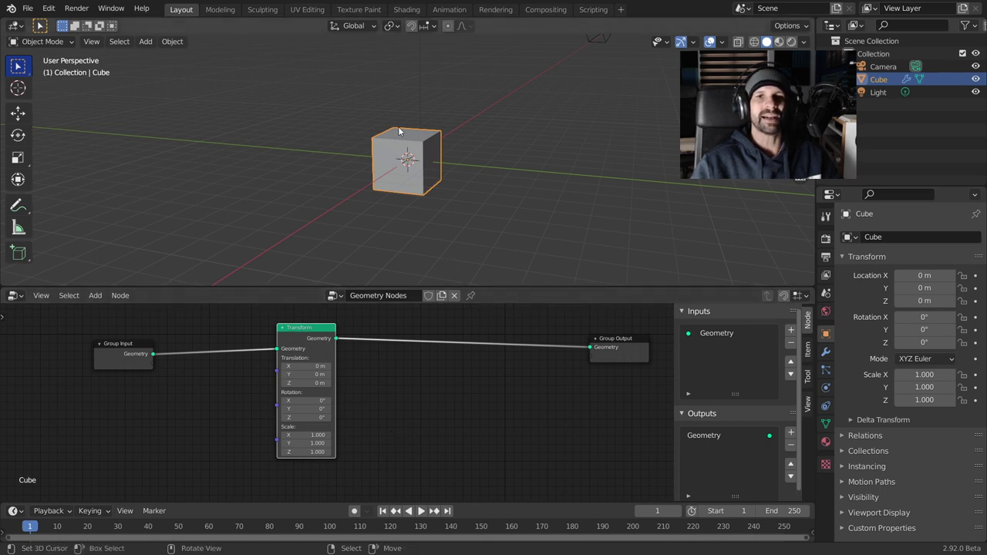
scroll(365, 394, "up", 1)
scroll(366, 394, "up", 1)
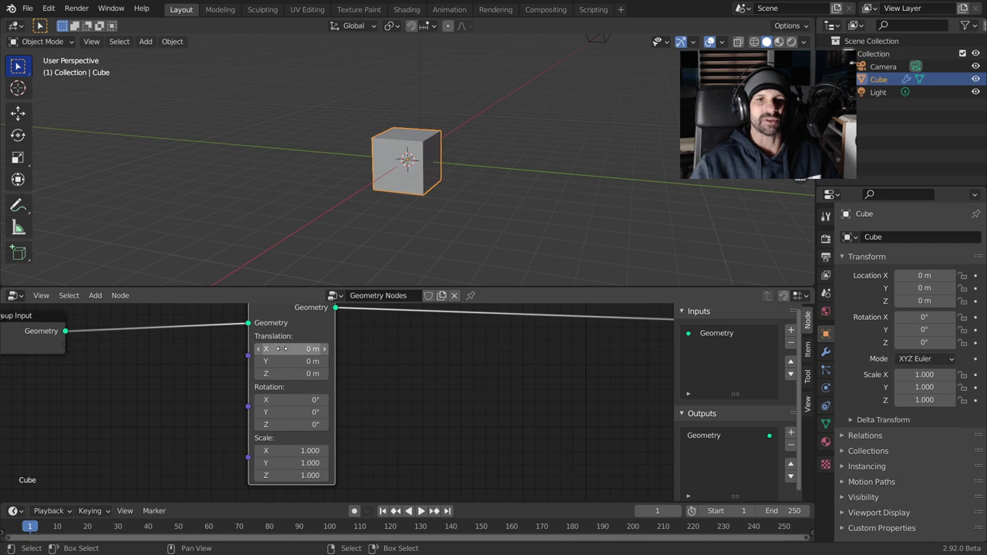
left_click_drag(301, 348, 324, 349)
key("Home")
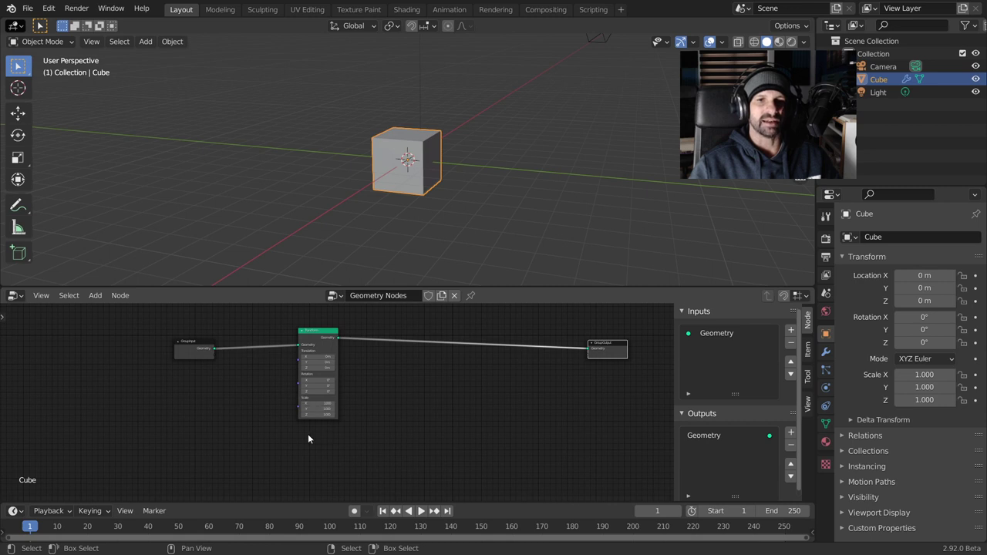
- Duplicate the Transform node and merge both copies through a Join Geometry node before the output
left_click(328, 334)
key("shift+d")
left_click(427, 411)
key("shift+a")
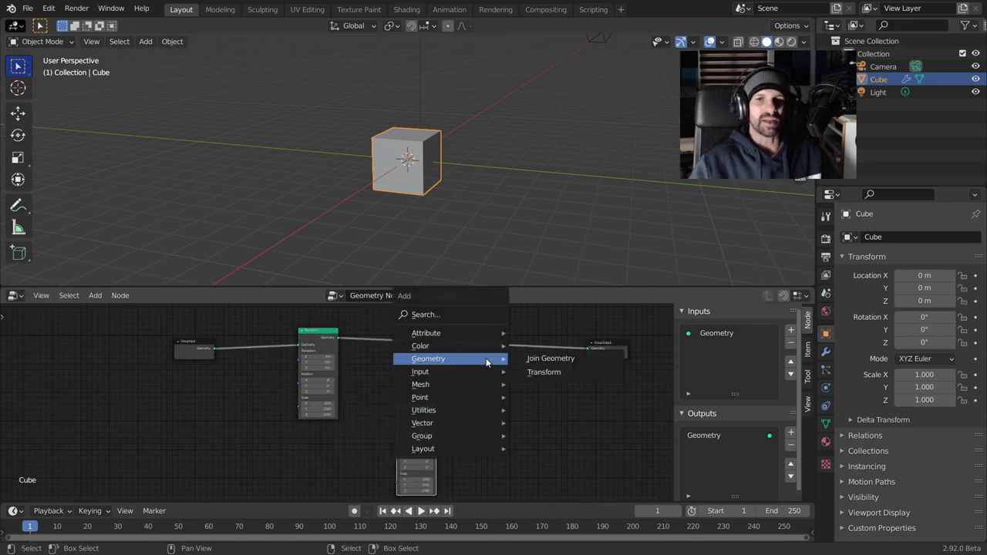
left_click(544, 372)
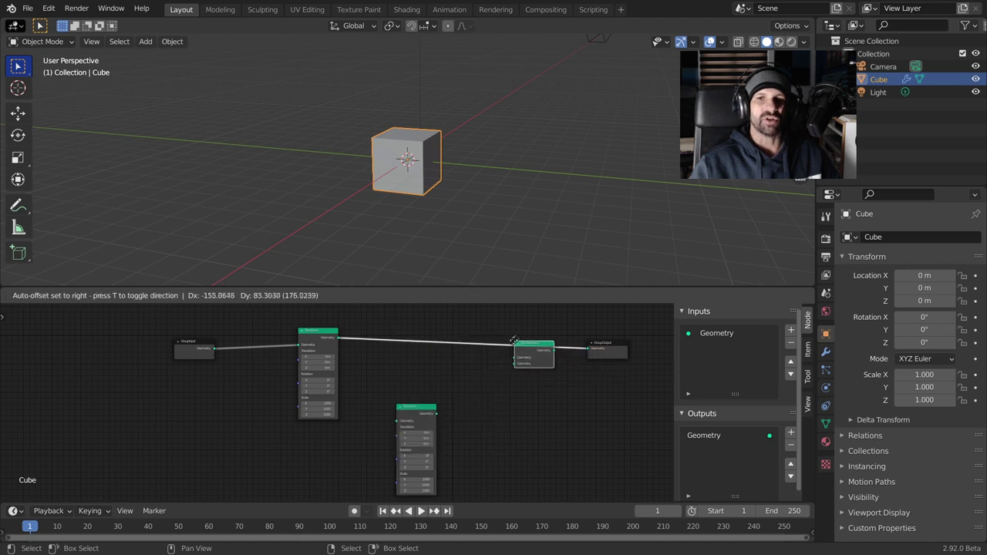
left_click(517, 342)
left_click_drag(434, 418, 515, 362)
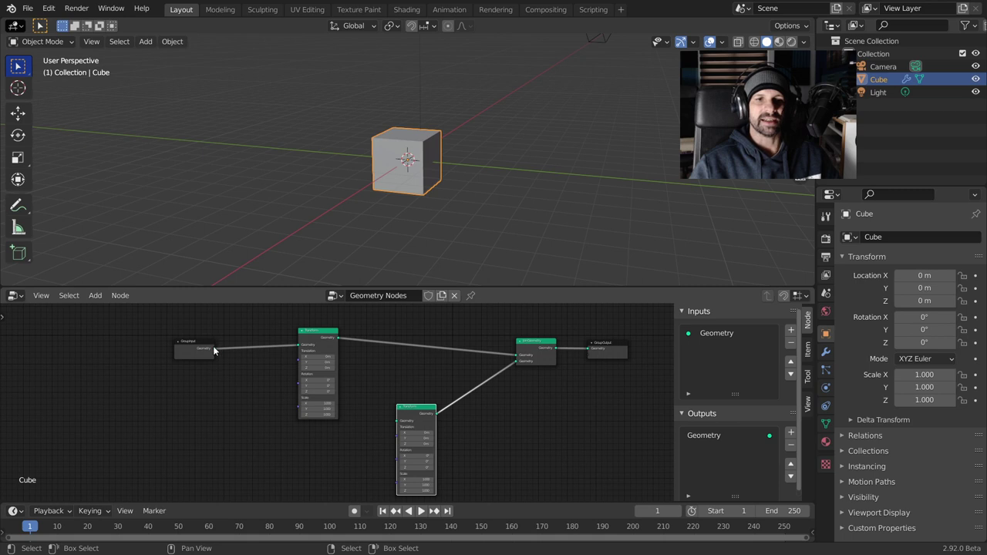
mouse_move(215, 350)
left_mouse_down()
mouse_move(398, 425)
mouse_move(308, 421)
left_mouse_up()
- Set the copied Transform's Translation X to 4 m
scroll(450, 333, "up", 3)
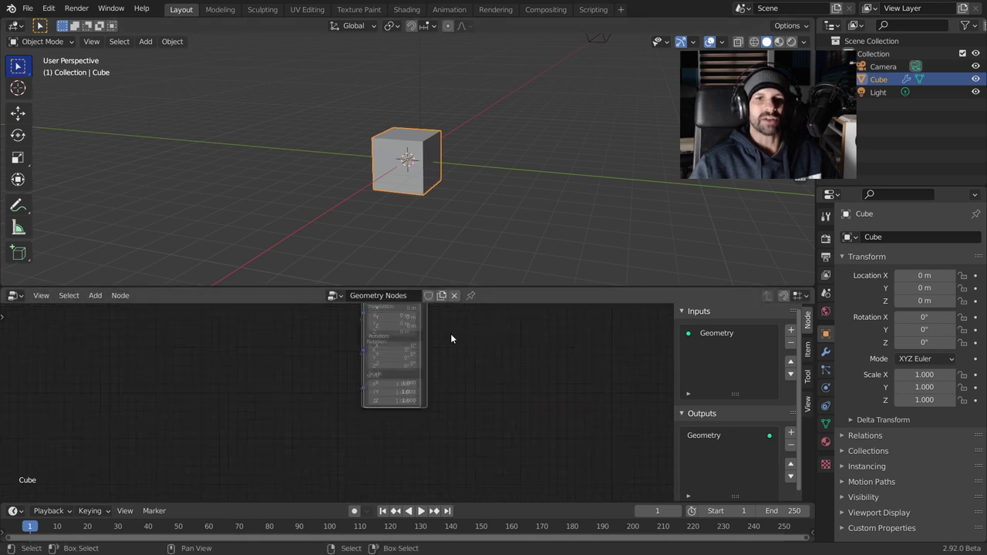
middle_click_drag(452, 338, 332, 328)
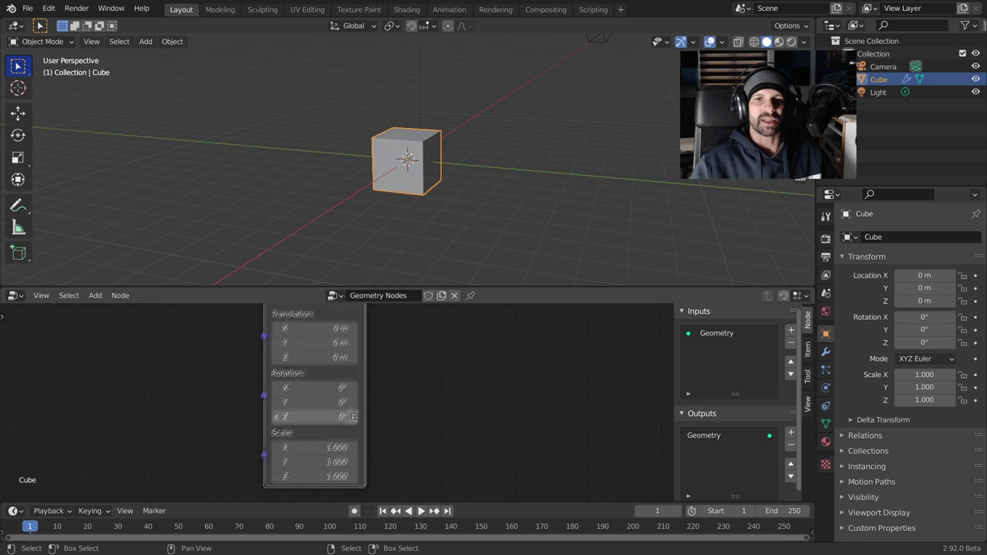
left_click_drag(306, 322, 401, 322)
mouse_move(347, 178)
middle_mouse_down()
mouse_move(279, 177)
mouse_move(293, 247)
middle_mouse_up()
left_click(306, 323)
type("4")
key("Return")
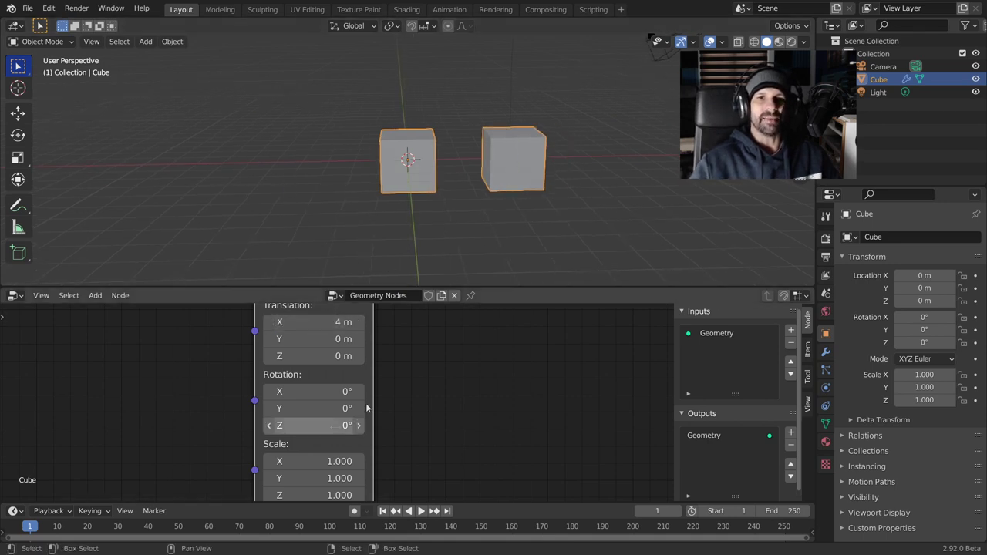
scroll(391, 386, "down", 2)
scroll(391, 387, "down", 3)
scroll(391, 387, "down", 2)
scroll(392, 386, "down", 2)
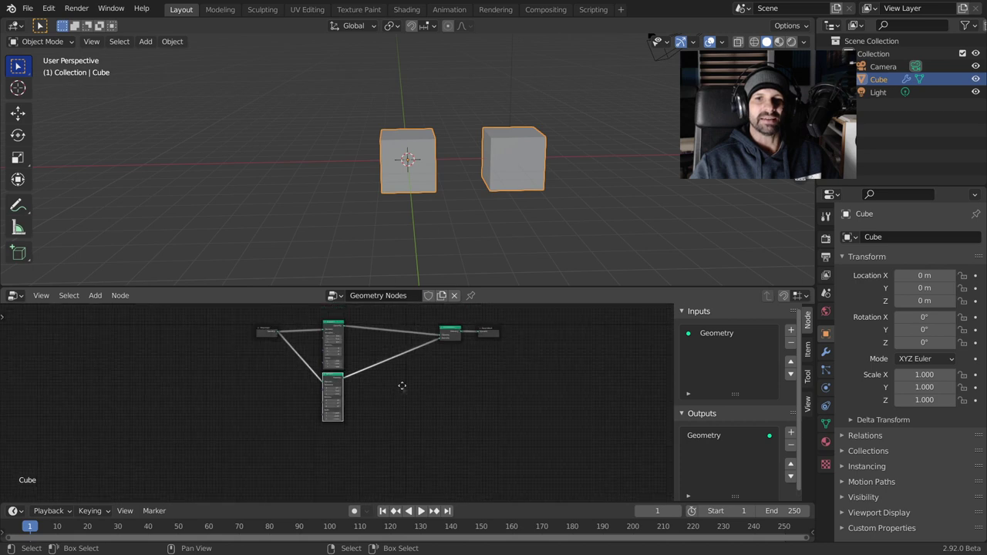
- Move Group Output right and duplicate both Transform nodes below the originals
middle_click_drag(402, 385, 338, 376)
left_click_drag(425, 325, 618, 332)
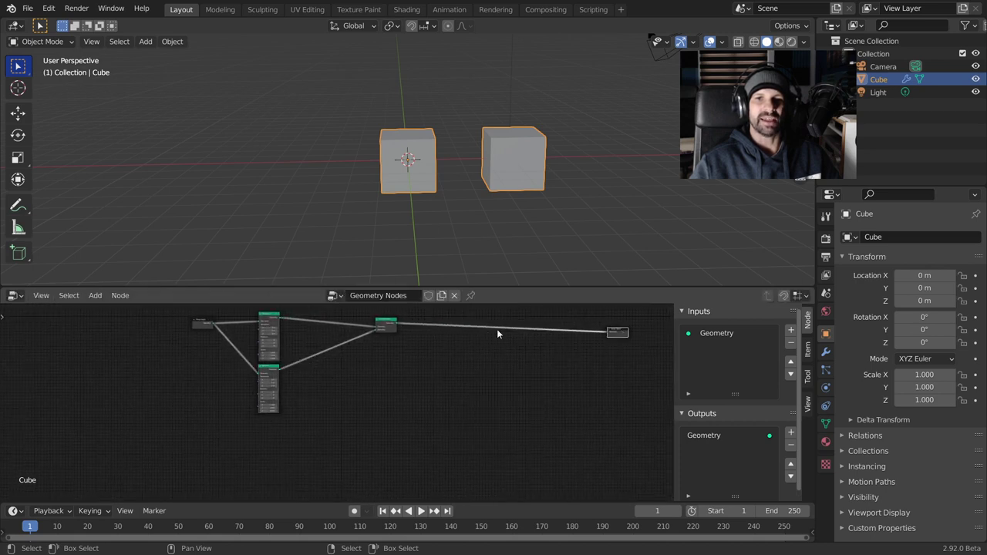
left_click_drag(375, 316, 429, 334)
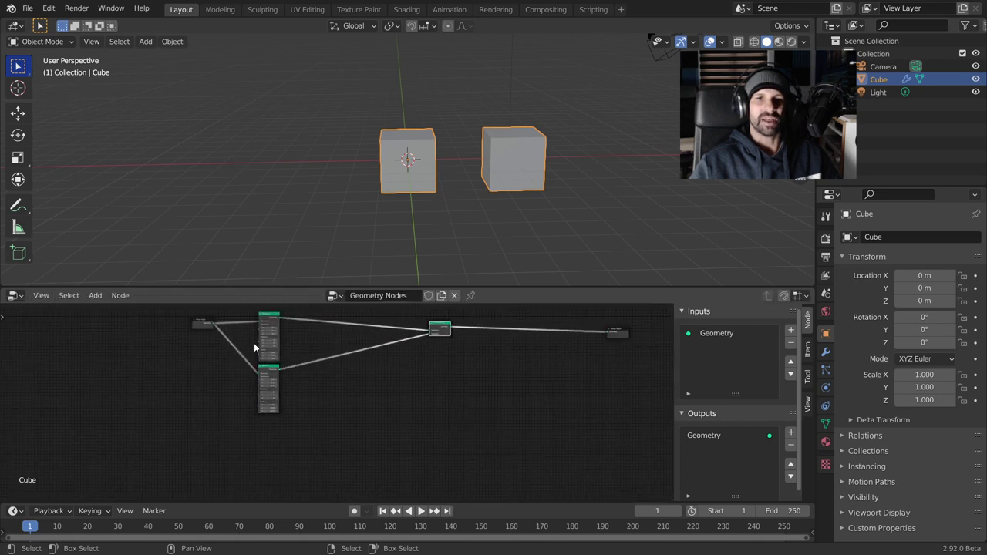
mouse_move(255, 312)
left_mouse_down()
mouse_move(273, 415)
mouse_move(287, 415)
left_mouse_up()
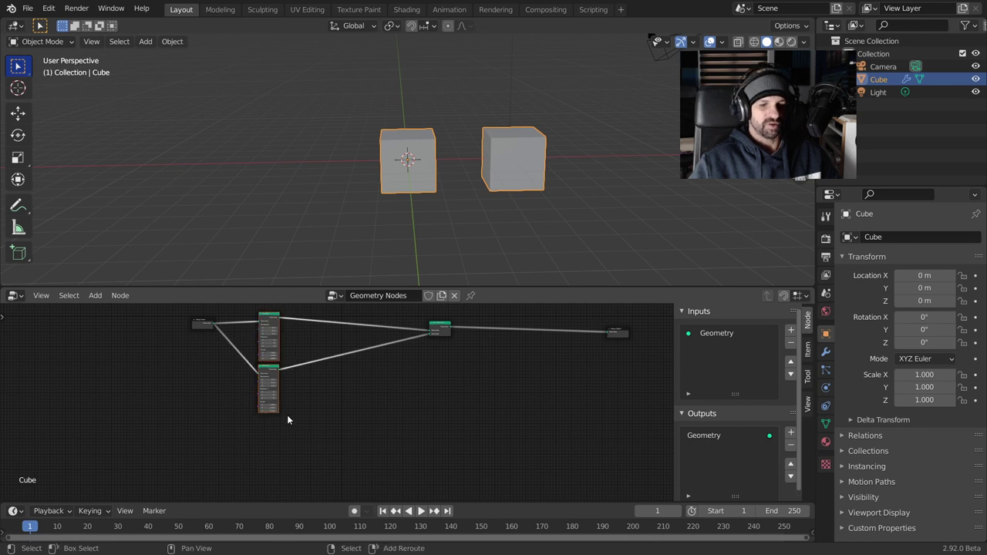
key("shift+d")
left_click(297, 319)
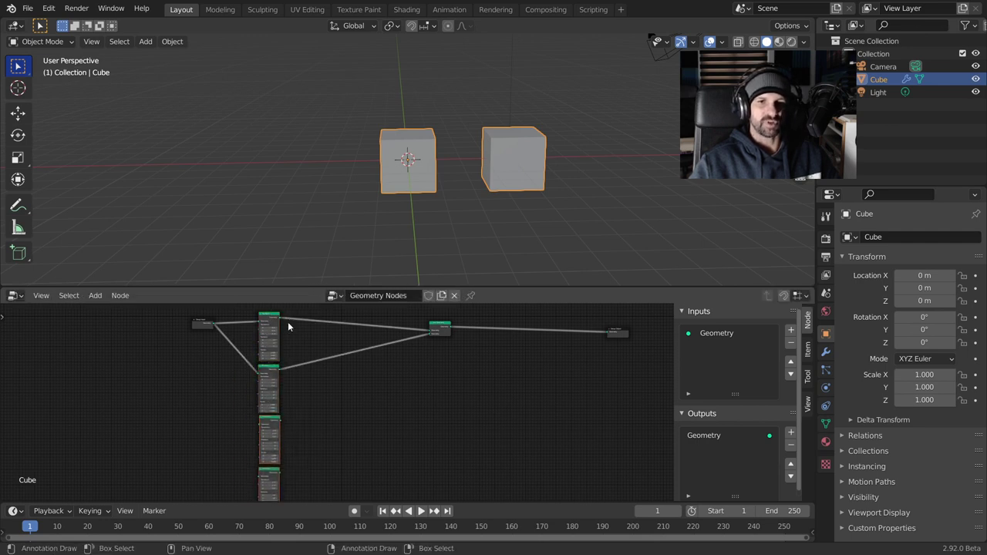
- Duplicate the Join Geometry node onto the link to Group Output
mouse_move(379, 379)
middle_mouse_down()
mouse_move(324, 335)
mouse_move(295, 371)
middle_mouse_up()
left_click(360, 320)
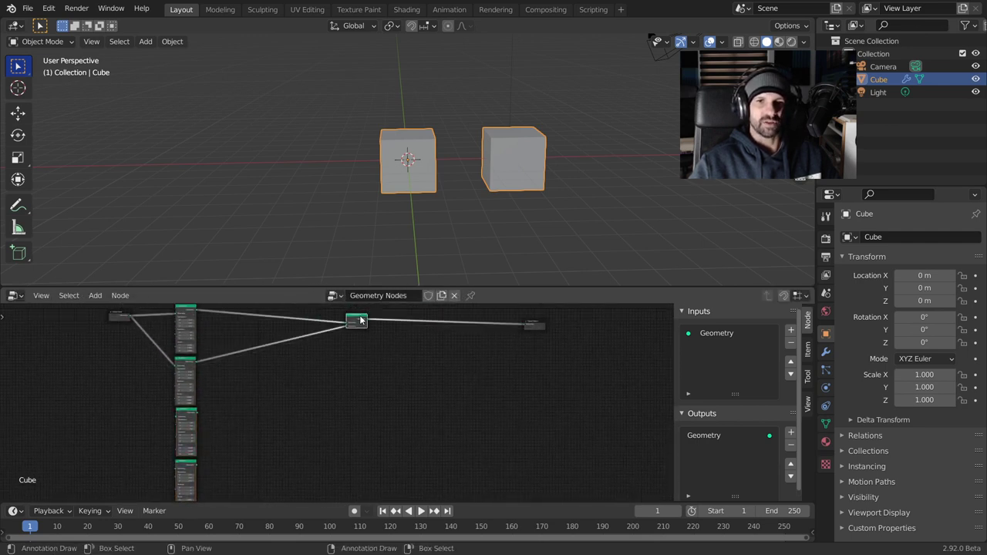
key("shift+d")
left_click(401, 329)
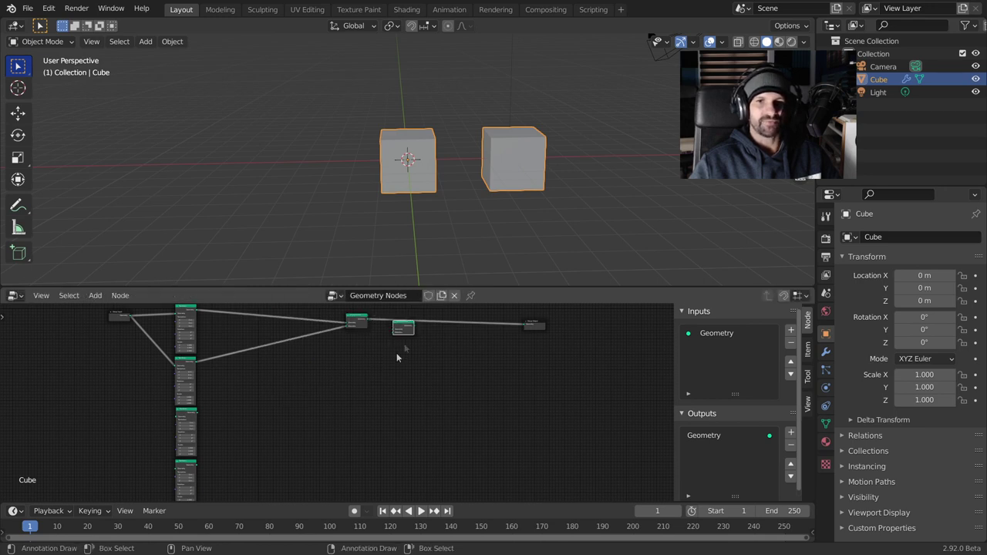
left_click_drag(408, 326, 400, 317)
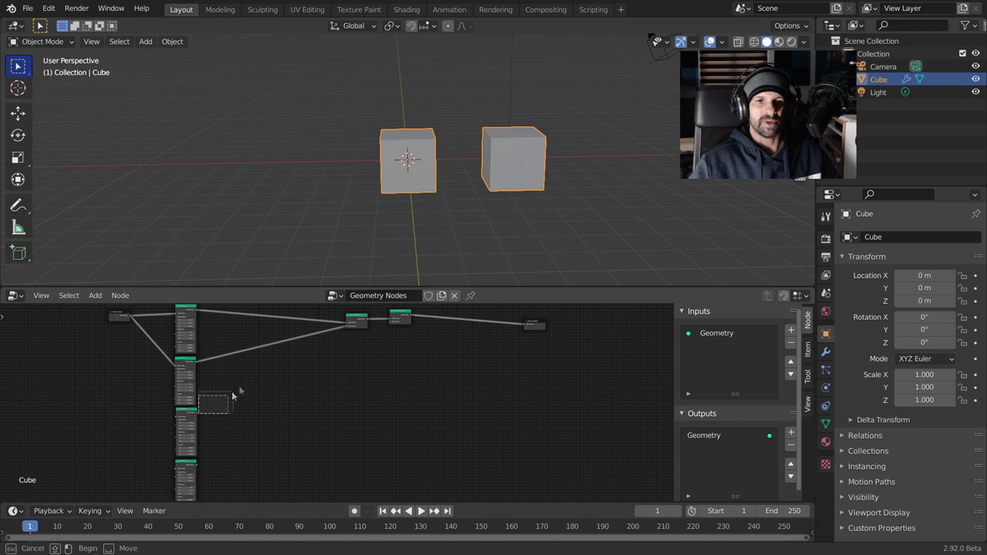
- Connect the third Transform's output to the second Join Geometry
scroll(339, 378, "up", 2)
mouse_move(353, 399)
middle_mouse_down()
mouse_move(324, 399)
mouse_move(282, 435)
middle_mouse_up()
scroll(318, 419, "down", 2)
scroll(318, 419, "up", 3)
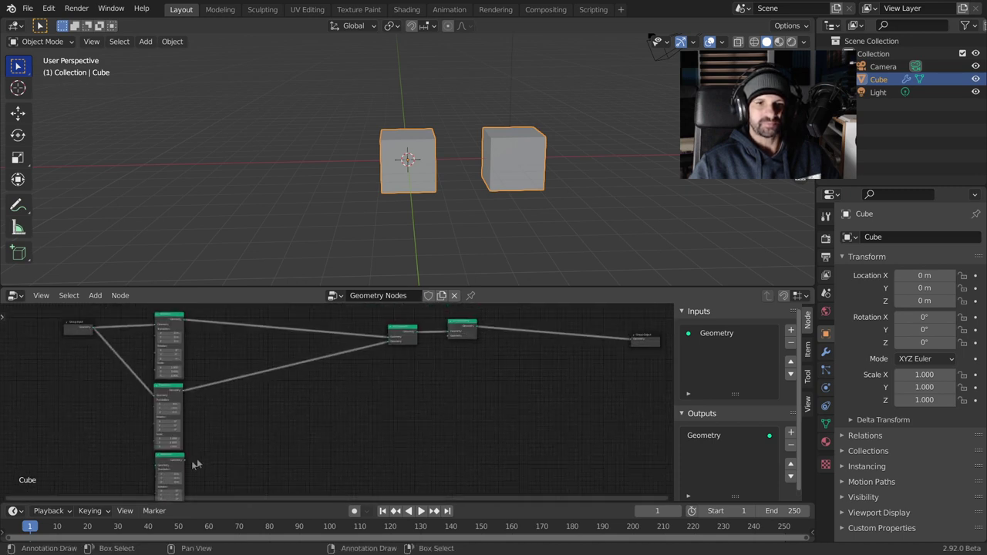
mouse_move(185, 461)
left_mouse_down()
mouse_move(457, 354)
mouse_move(450, 337)
left_mouse_up()
middle_click_drag(450, 337, 379, 337)
- Add a third Join Geometry, feed the fourth Transform into it, and reposition Group Input
key("shift+d")
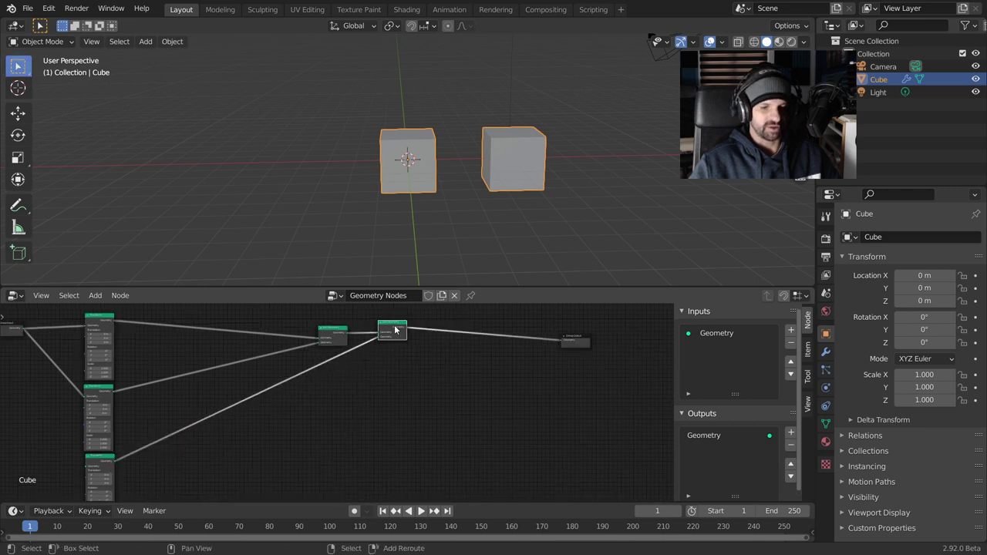
left_click(430, 331)
middle_click_drag(380, 428, 392, 373)
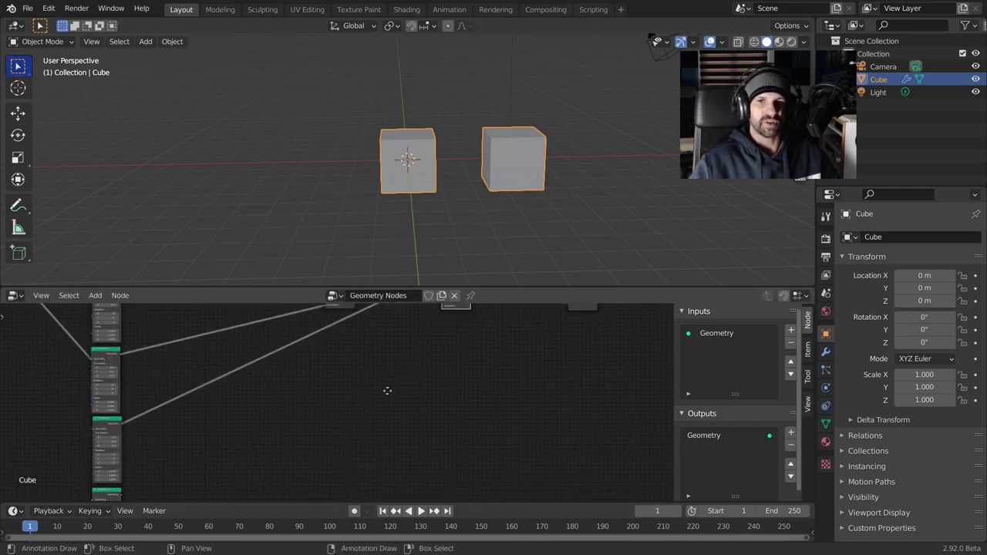
scroll(392, 372, "down", 2)
scroll(382, 374, "down", 2)
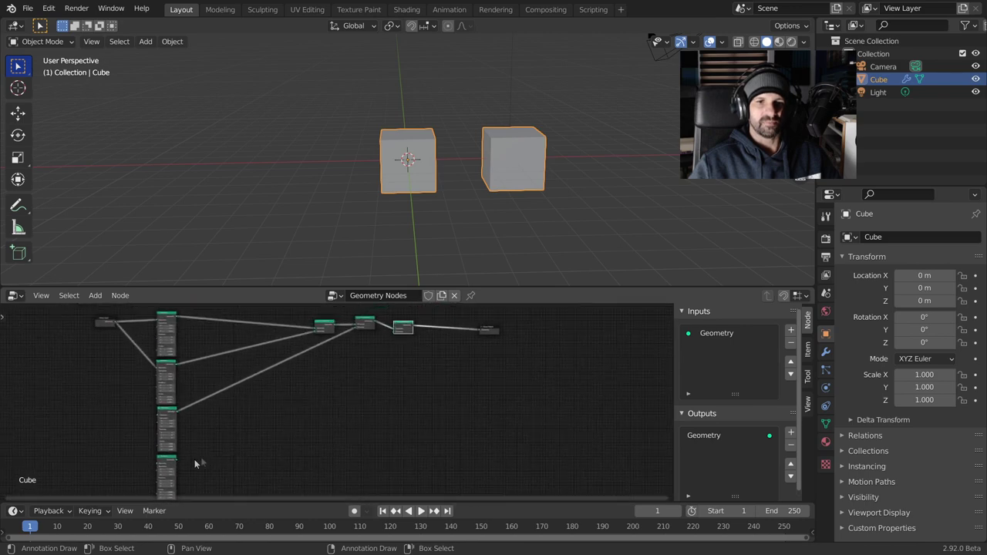
left_click_drag(174, 465, 395, 332)
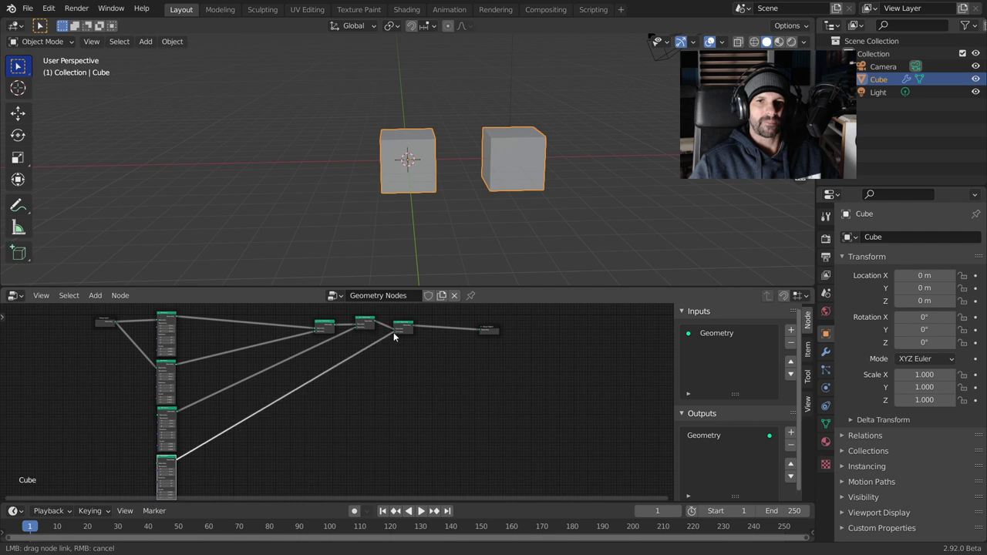
mouse_move(320, 410)
middle_mouse_down()
mouse_move(464, 397)
mouse_move(540, 406)
middle_mouse_up()
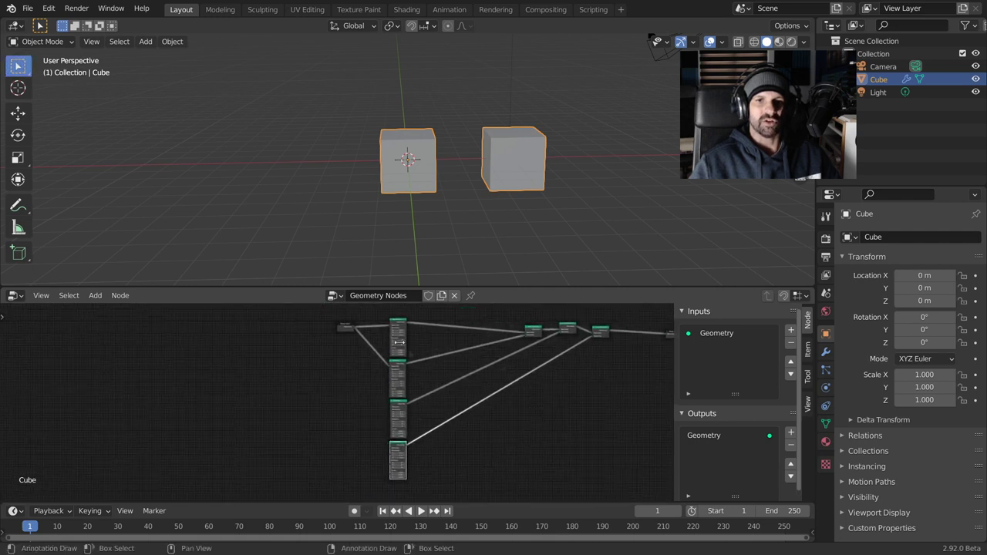
left_click_drag(348, 328, 283, 384)
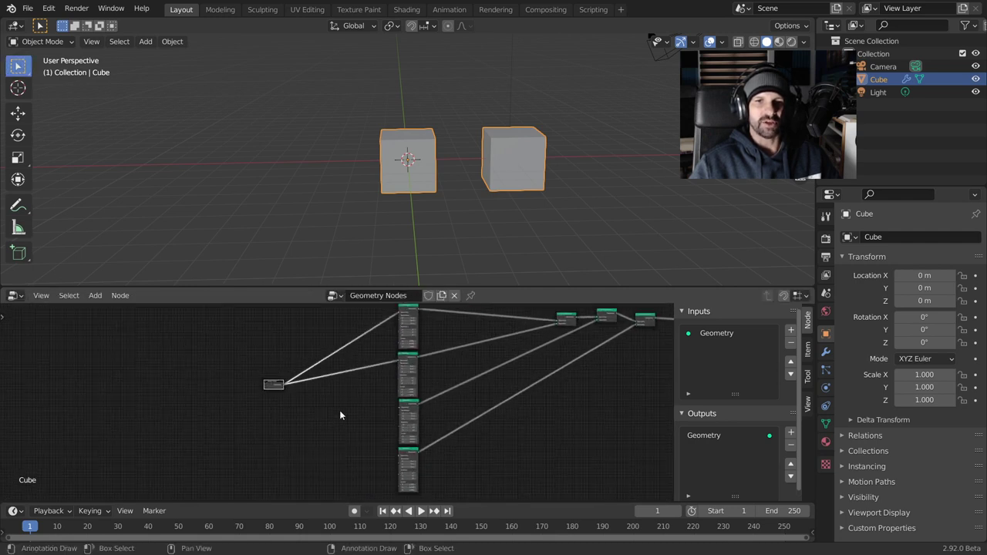
middle_click_drag(340, 410, 360, 439)
- Collapse the upper Transform nodes to their headers with H
scroll(357, 418, "up", 5)
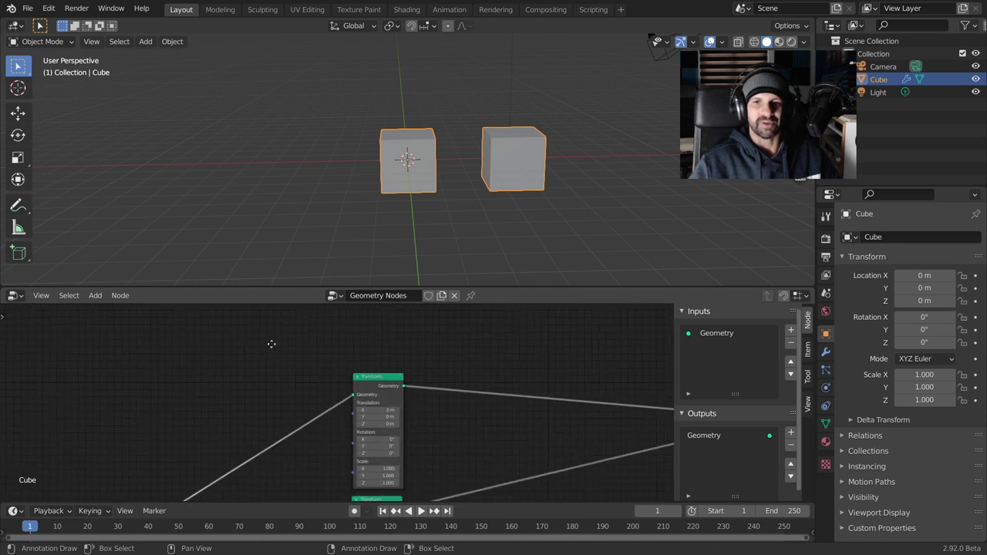
left_click(367, 390)
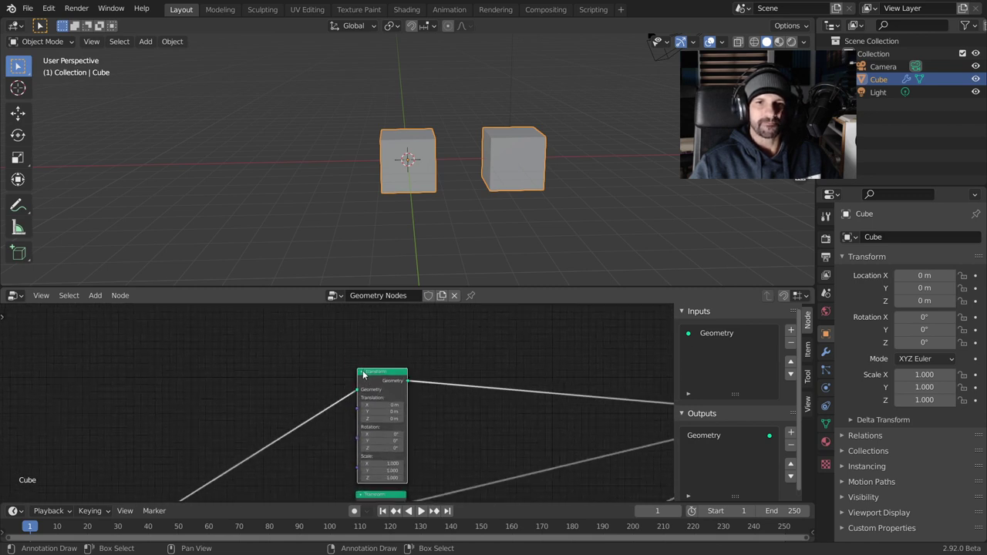
key("h")
middle_click_drag(371, 445, 355, 354)
key("h")
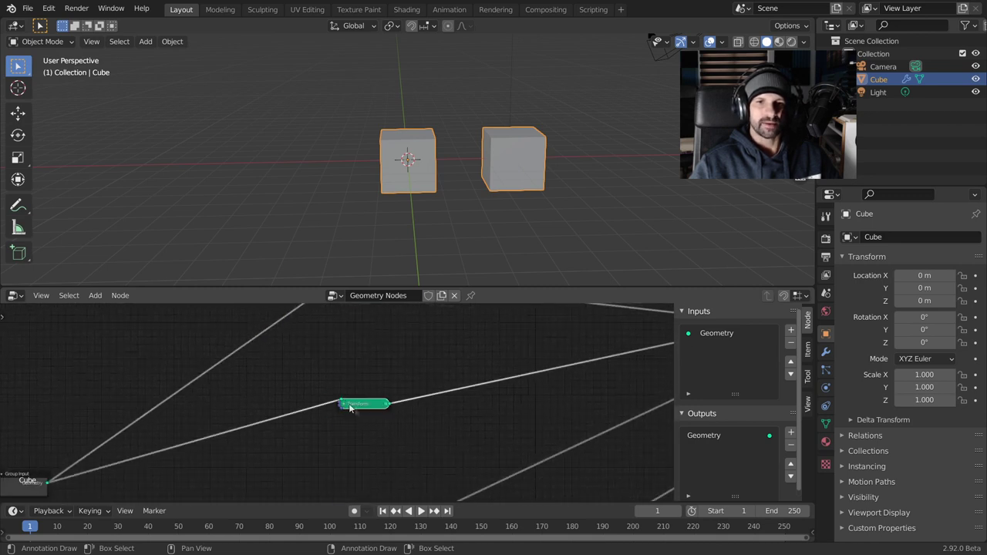
left_click_drag(367, 408, 347, 399)
key("h")
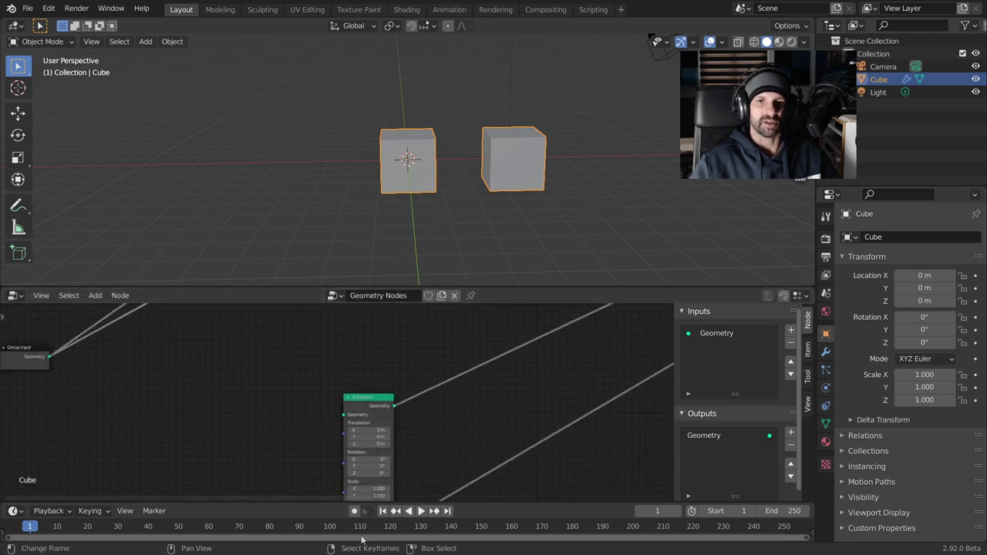
key("h")
- Collapse the remaining Transform and stack all the Transform nodes in a column
middle_click_drag(379, 448, 372, 364)
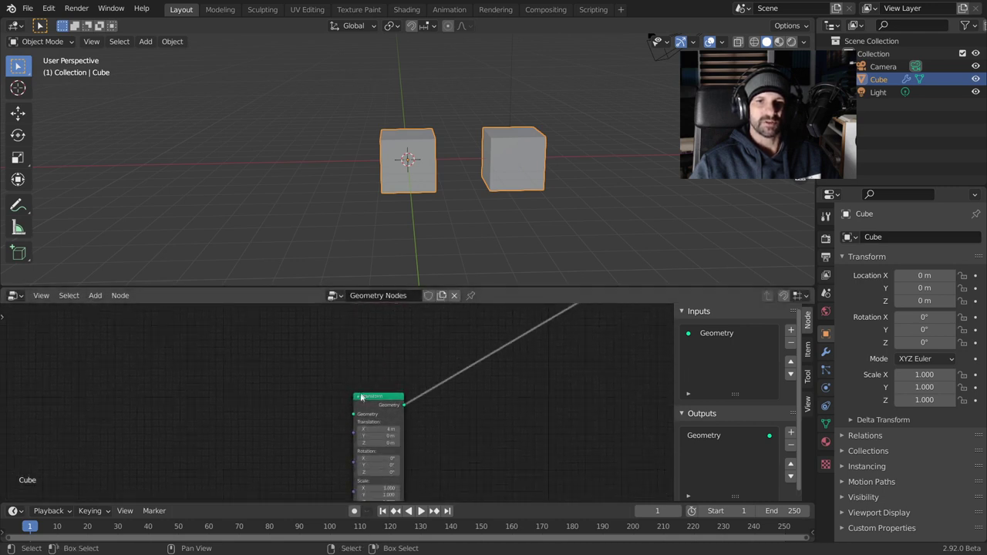
key("h")
mouse_move(363, 397)
left_mouse_down()
mouse_move(386, 322)
mouse_move(384, 345)
left_mouse_up()
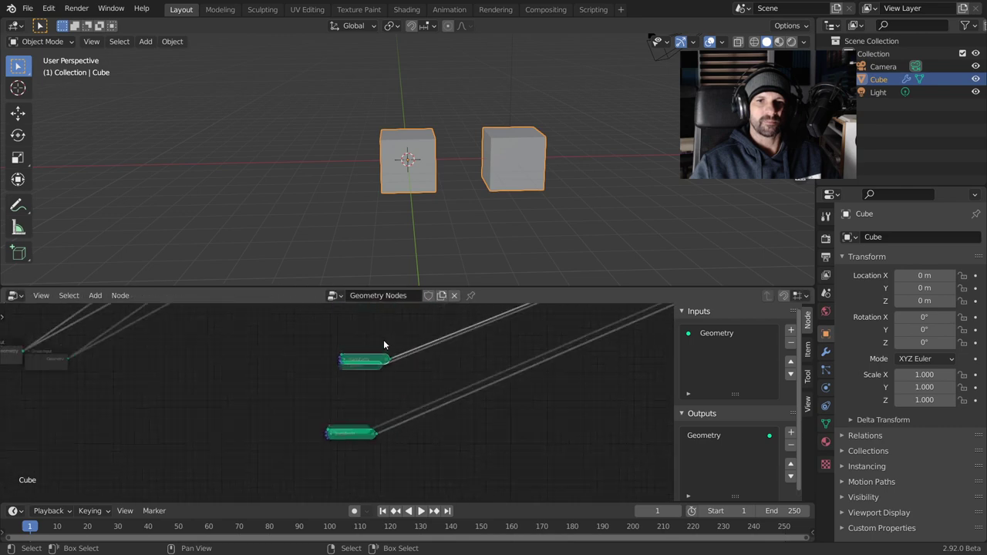
left_click_drag(384, 344, 369, 317)
key("shift+d")
left_click(361, 385)
left_click_drag(312, 421, 315, 360)
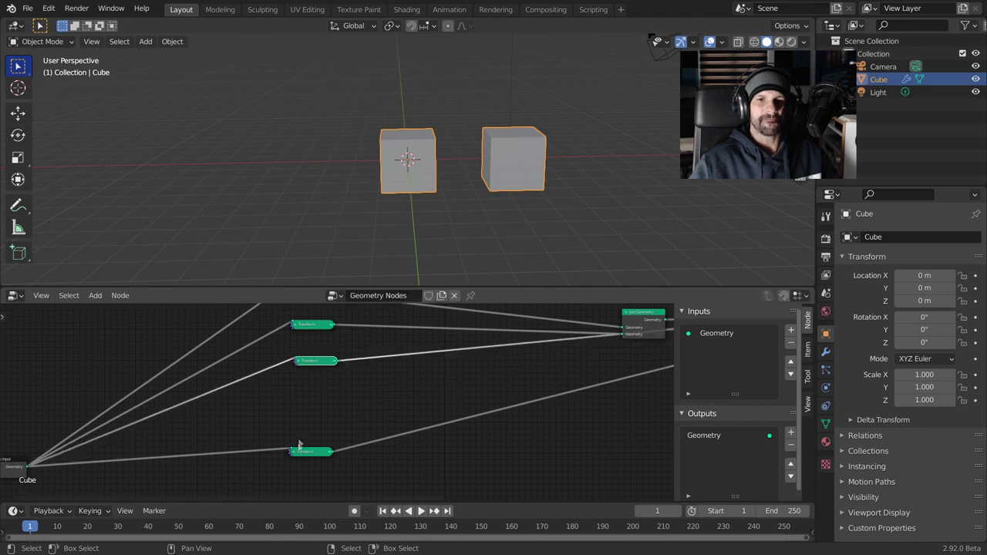
left_click_drag(300, 446, 330, 412)
- Line up the Join Geometry nodes left to right with Group Output beside them
scroll(352, 452, "right", 4, "ctrl")
scroll(424, 422, "right", 4, "ctrl")
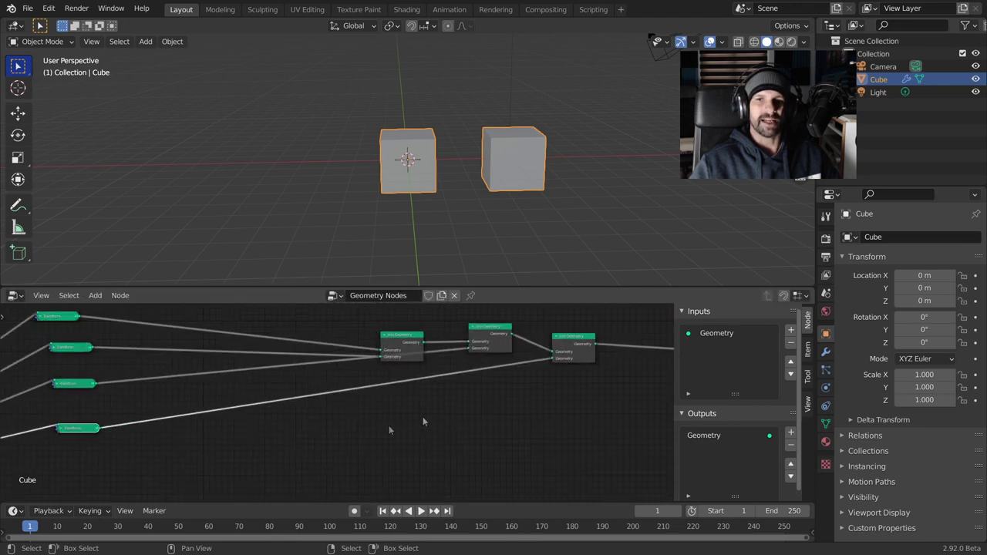
left_click_drag(416, 343, 219, 344)
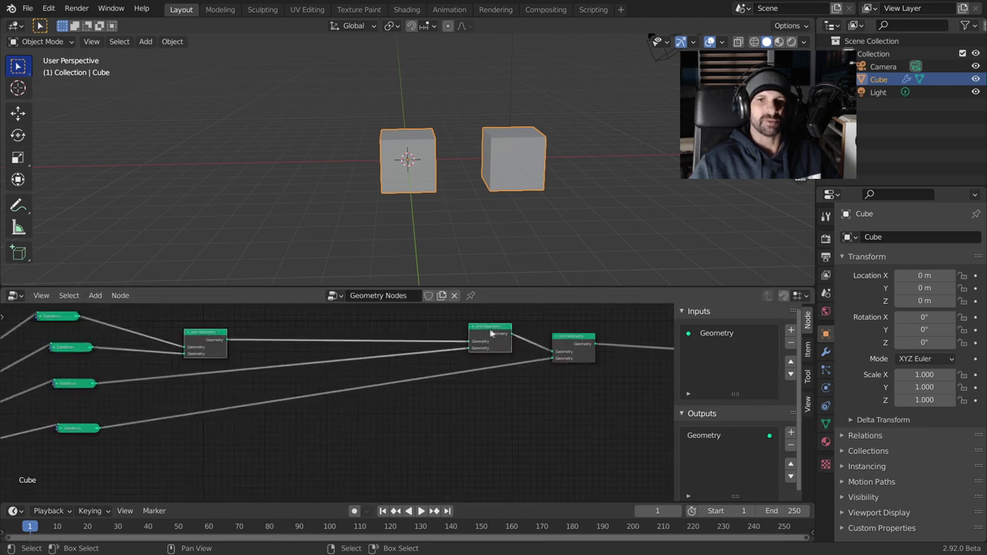
left_click_drag(486, 331, 291, 359)
key("shift+d")
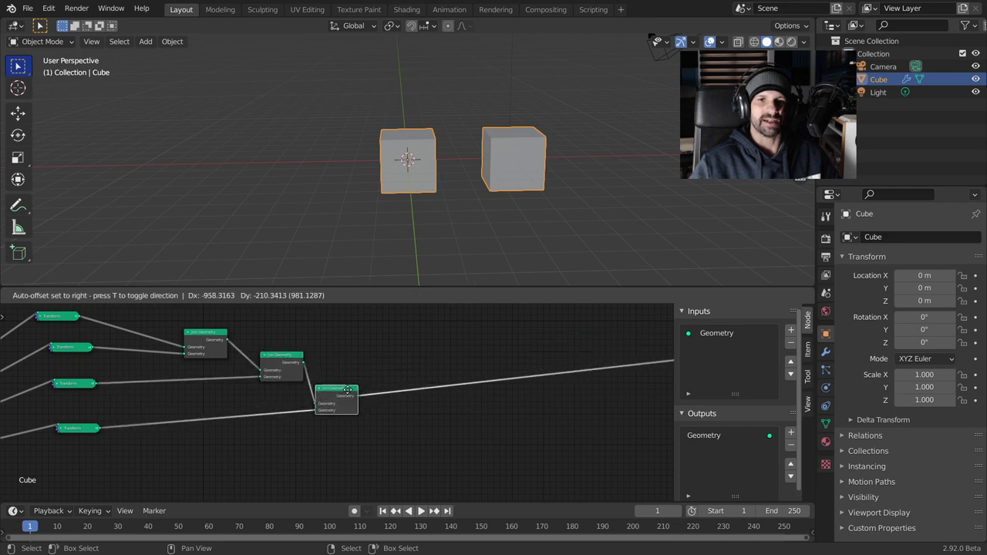
left_click(337, 397)
scroll(554, 415, "up", 1)
scroll(554, 415, "down", 1)
mouse_move(621, 364)
left_mouse_down()
mouse_move(529, 401)
mouse_move(394, 393)
left_mouse_up()
left_click(393, 393)
- Frame the whole node chain and expand the top Transform node
middle_click_drag(254, 397, 445, 400)
scroll(440, 401, "up", 1)
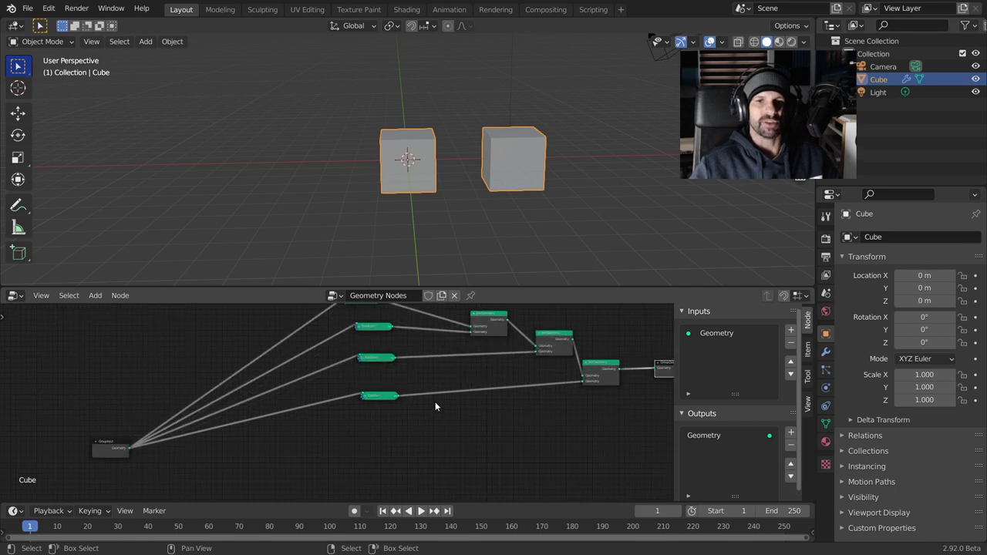
scroll(435, 402, "up", 2)
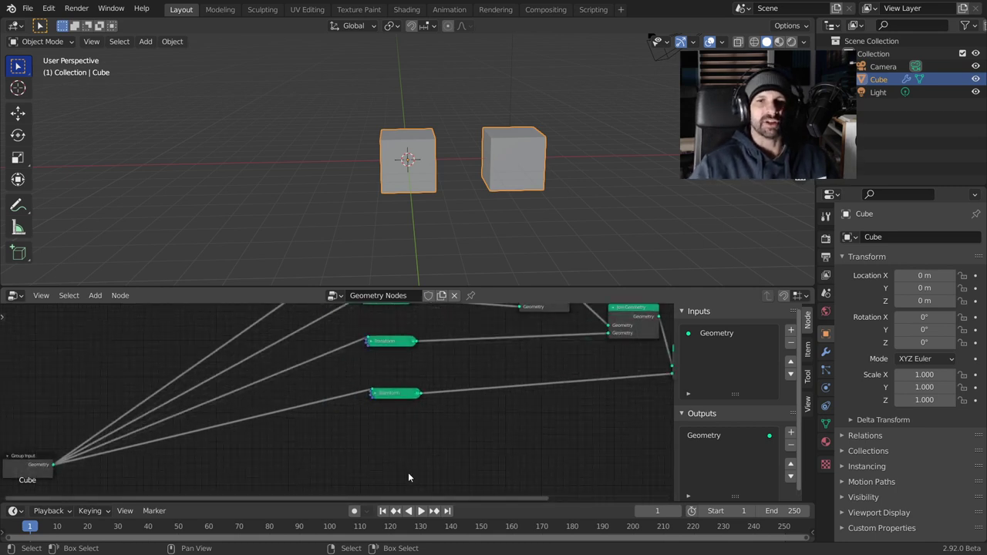
left_click(371, 341)
scroll(389, 386, "up", 1)
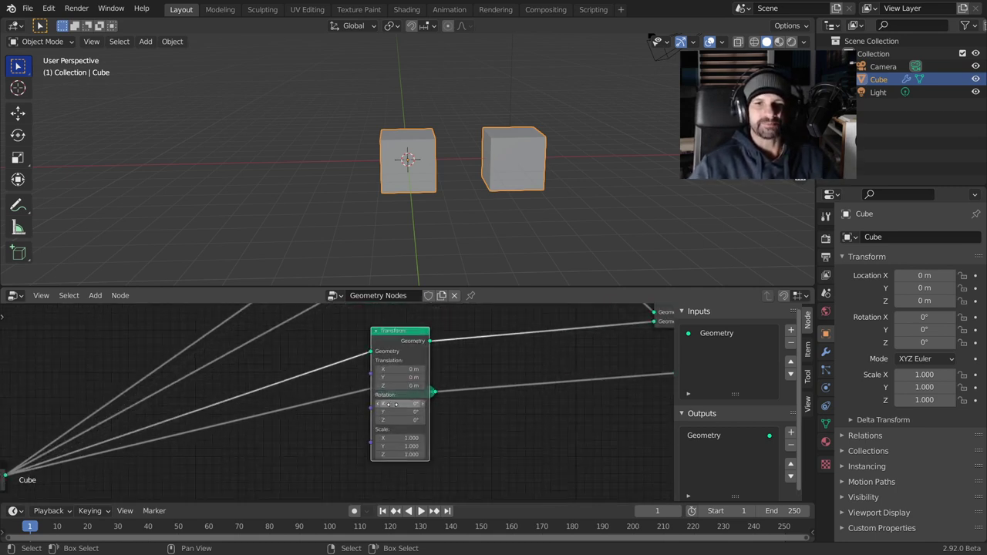
scroll(394, 404, "up", 1)
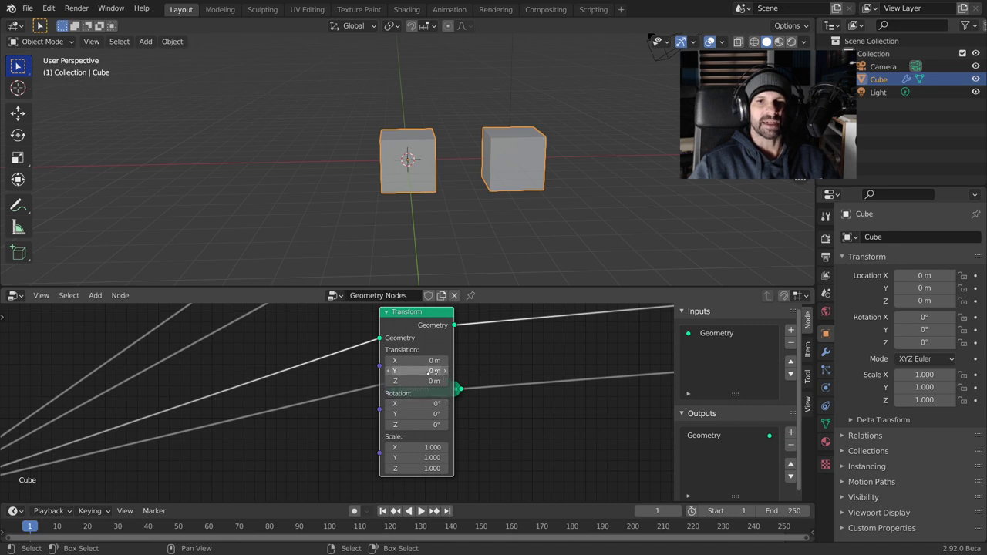
left_click(416, 371)
type("4")
- Give two Transform nodes a Translation Y of 4 m and show the Modifier properties
left_click_drag(432, 371, 455, 370)
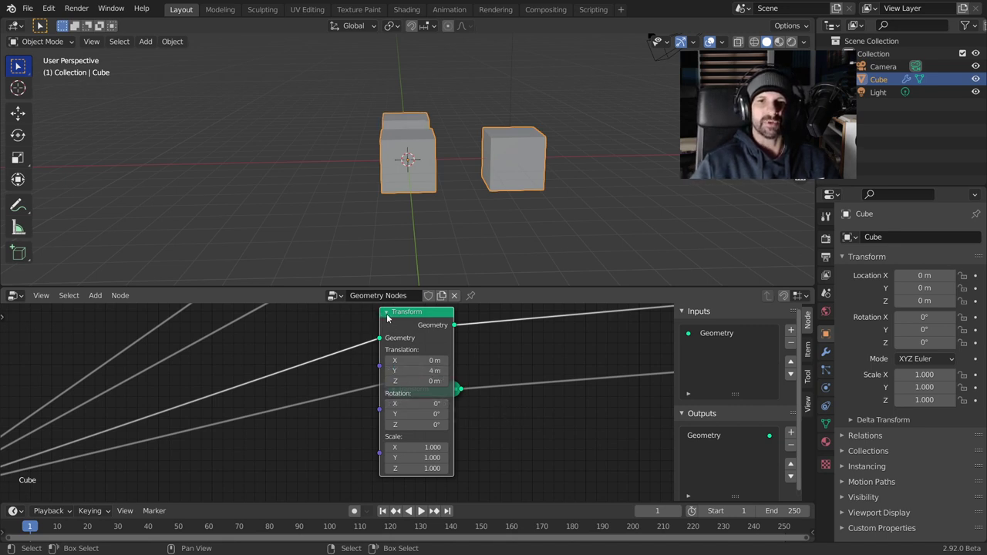
key("h")
left_click(393, 391)
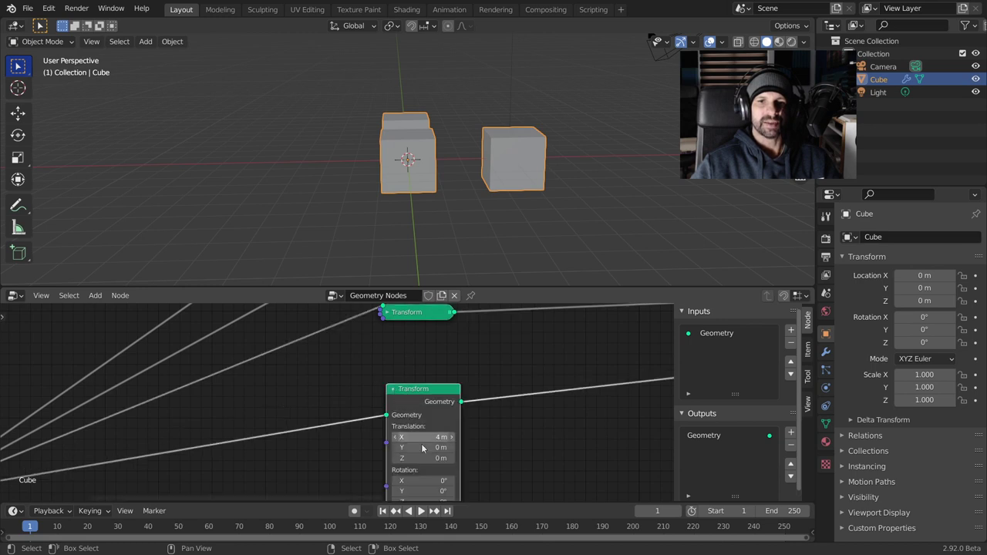
middle_click_drag(416, 437, 388, 400)
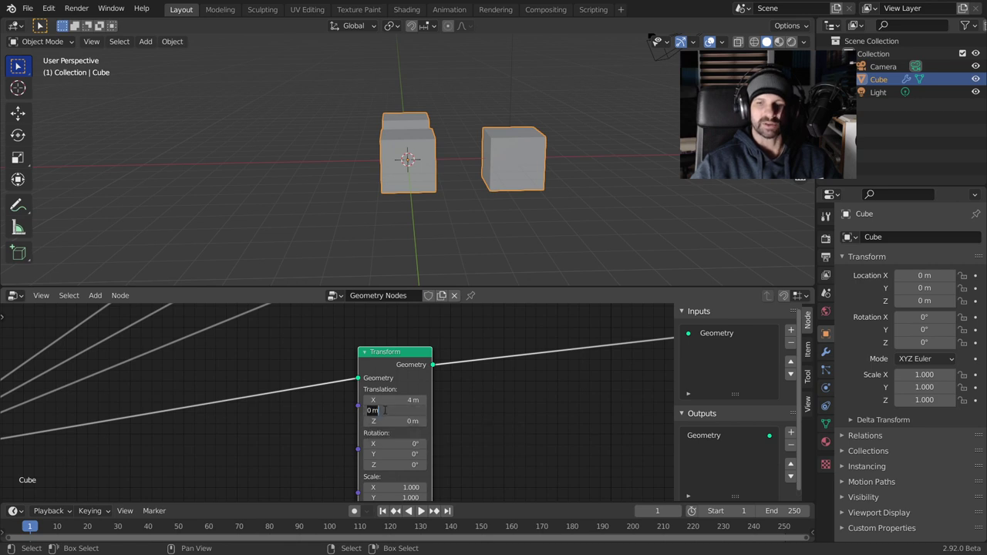
key("ctrl+v")
scroll(383, 409, "down", 3)
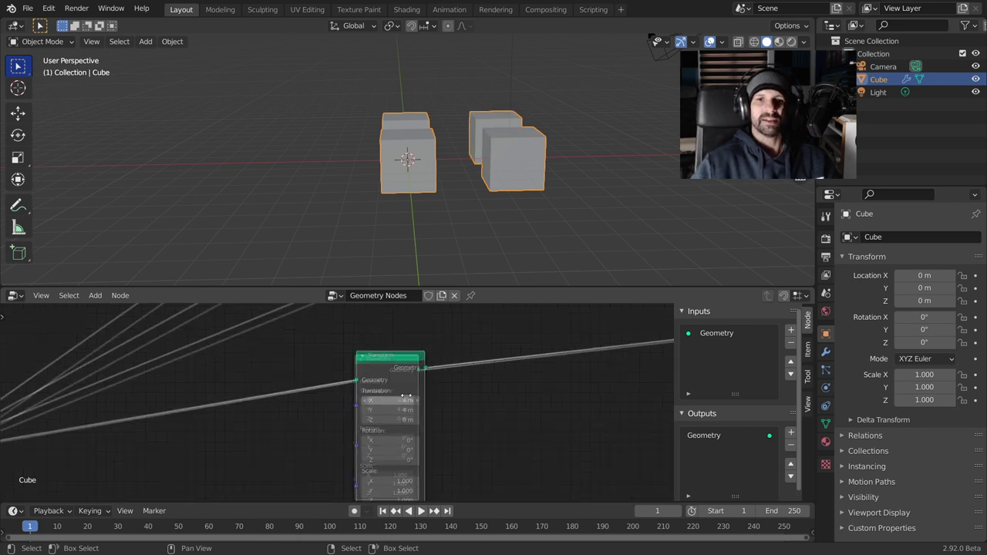
middle_click_drag(450, 403, 614, 404)
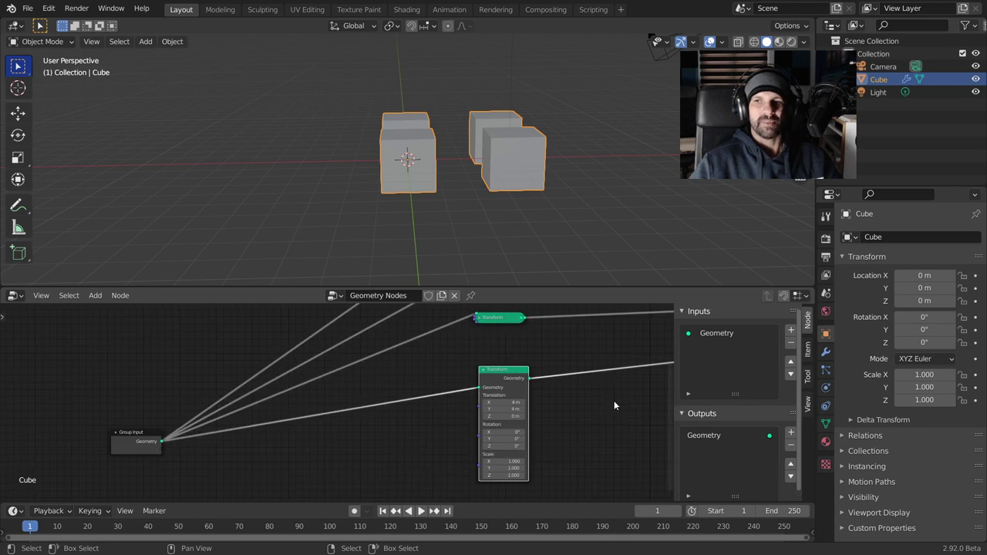
left_click(826, 353)
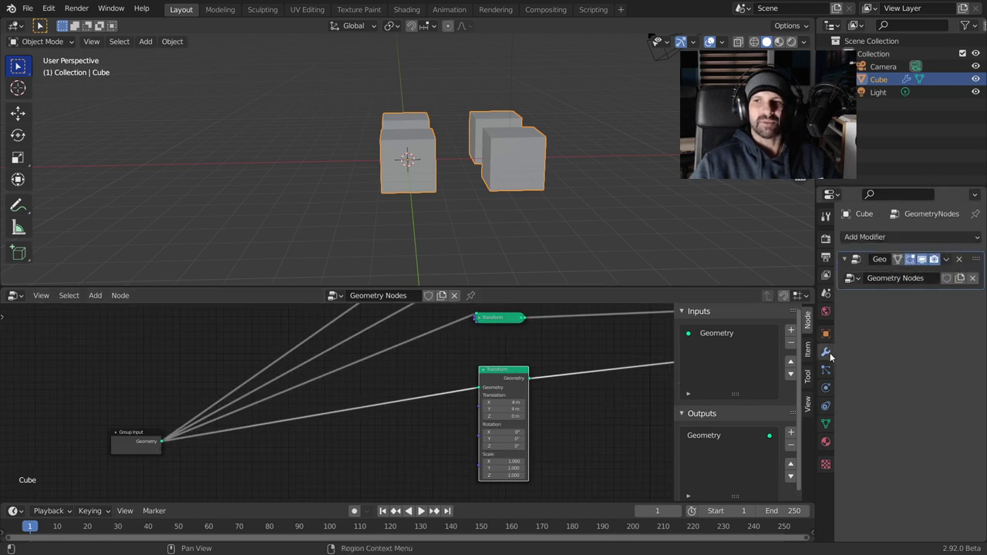
- Move Group Input left and expose the top Transform's Translation as a modifier input
middle_click_drag(116, 442, 234, 463)
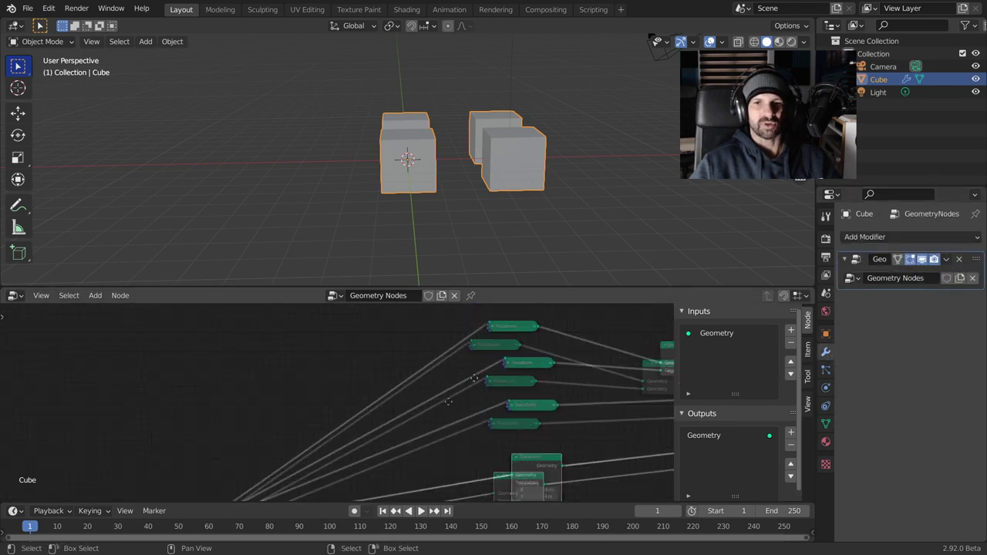
left_click_drag(233, 463, 518, 322)
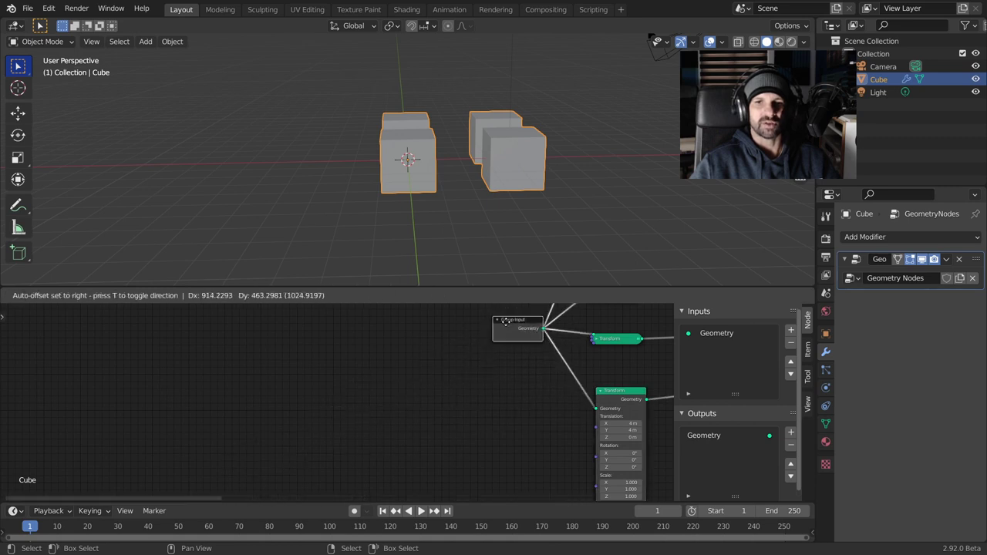
middle_click_drag(518, 322, 376, 398)
scroll(376, 399, "up", 3)
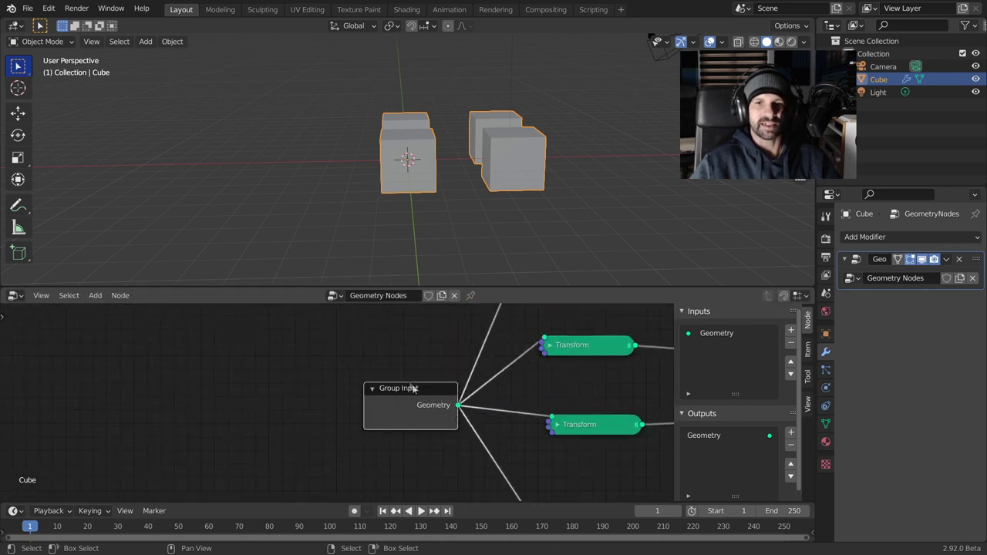
left_click_drag(375, 397, 260, 385)
middle_click_drag(486, 371, 490, 418)
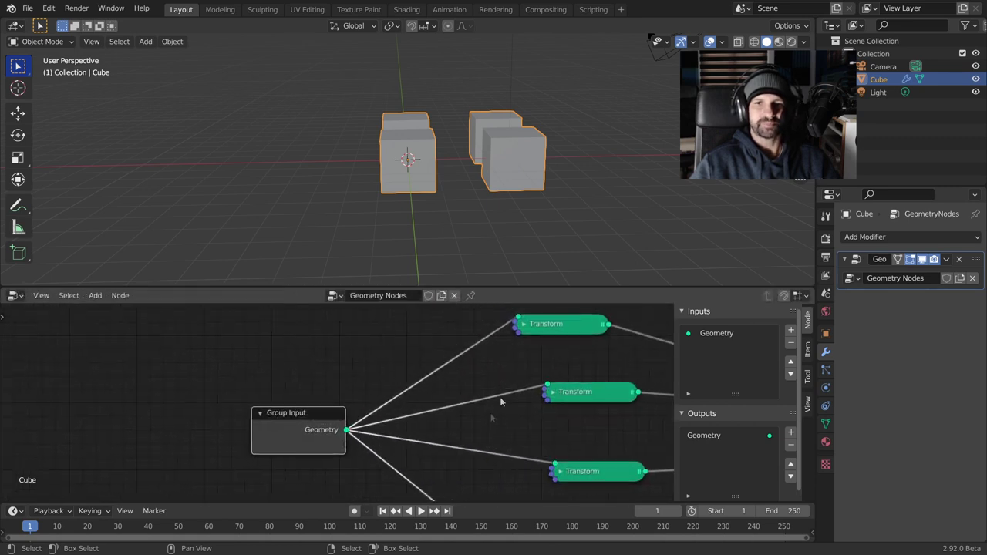
left_click(523, 325)
middle_click_drag(513, 398, 473, 360)
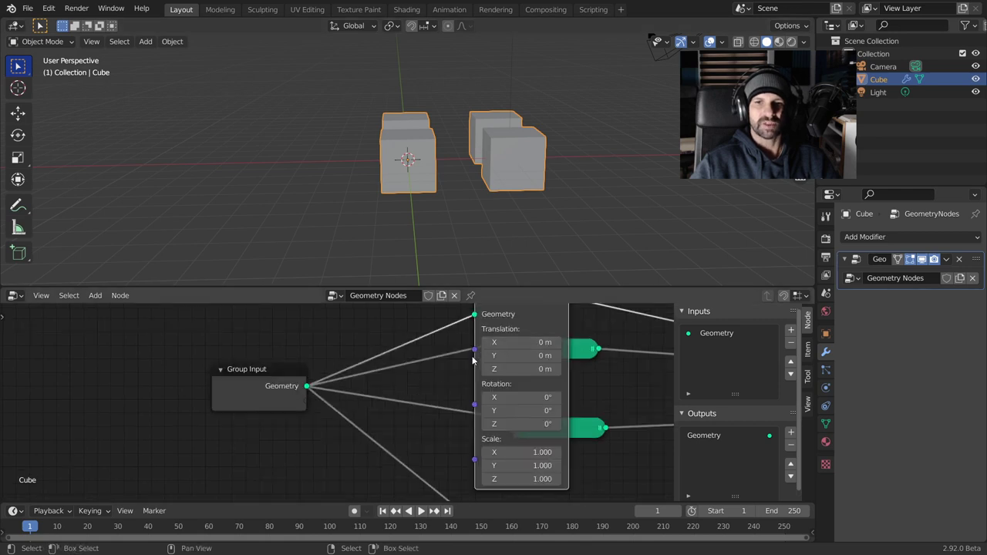
left_click_drag(476, 352, 405, 388)
left_click_drag(310, 395, 301, 401)
mouse_move(571, 446)
middle_mouse_down()
mouse_move(537, 368)
mouse_move(511, 407)
middle_mouse_up()
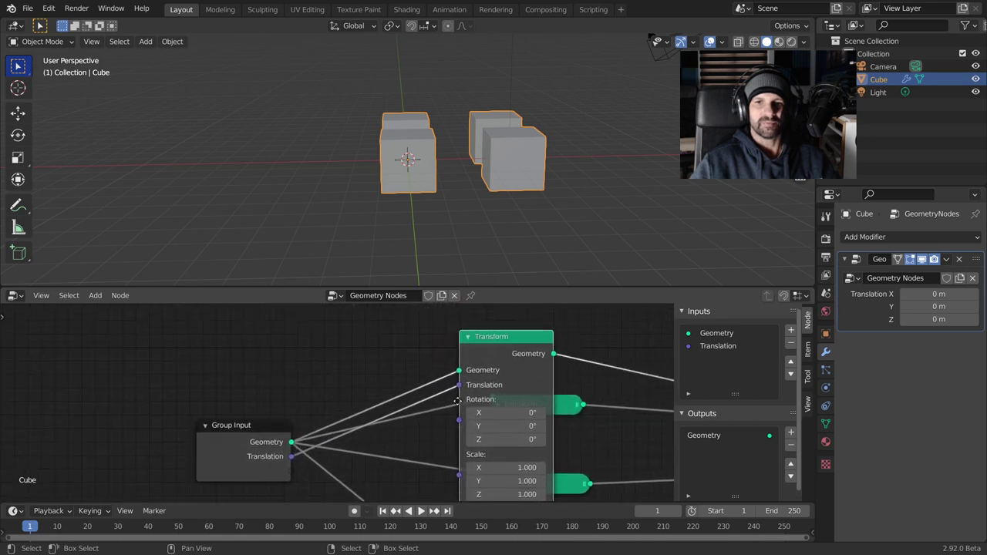
- Expose the other Transform nodes' Translation sockets as modifier inputs, then collapse them
key("h")
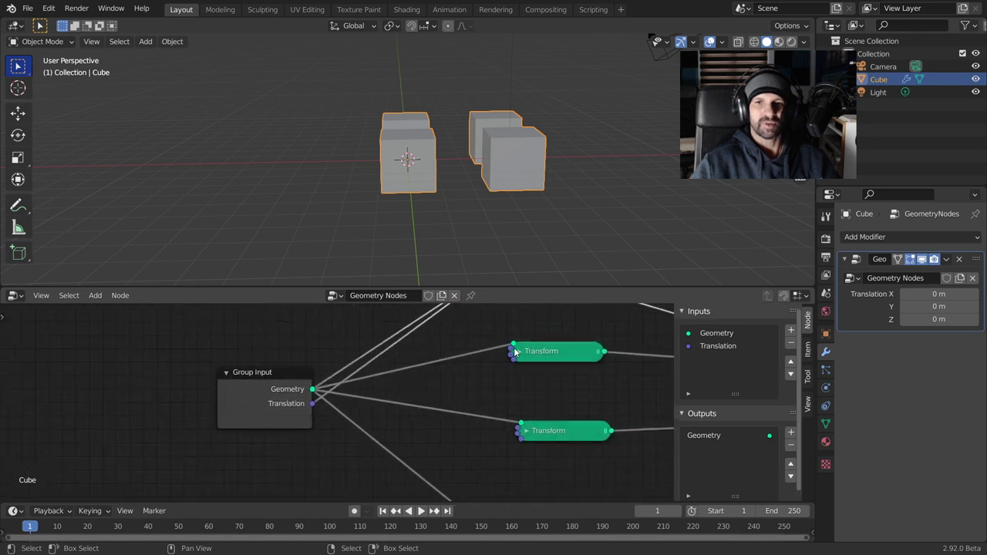
left_click(518, 353)
left_click_drag(510, 423, 316, 419)
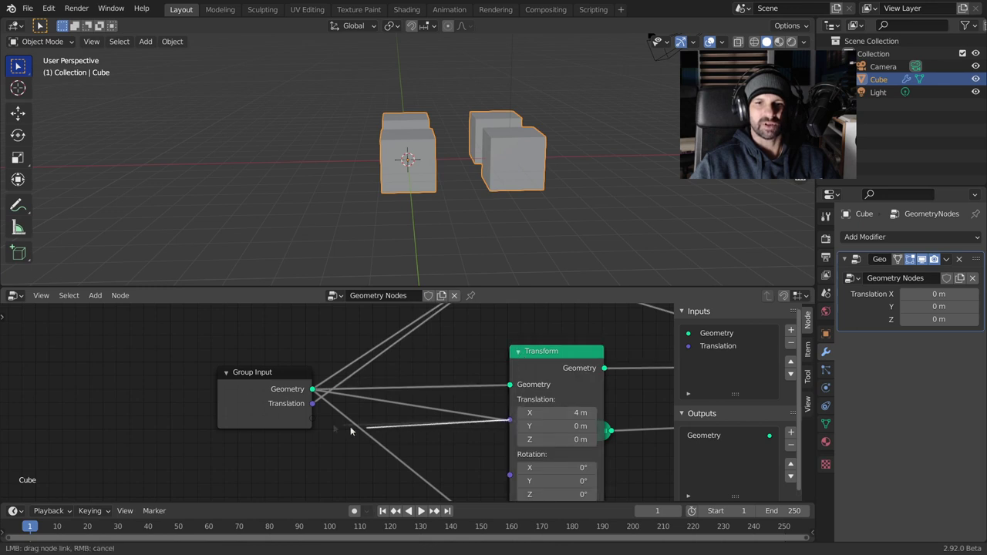
mouse_move(474, 449)
middle_mouse_down()
mouse_move(418, 395)
mouse_move(420, 425)
mouse_move(537, 340)
middle_mouse_up()
left_click(464, 330)
left_click(470, 410)
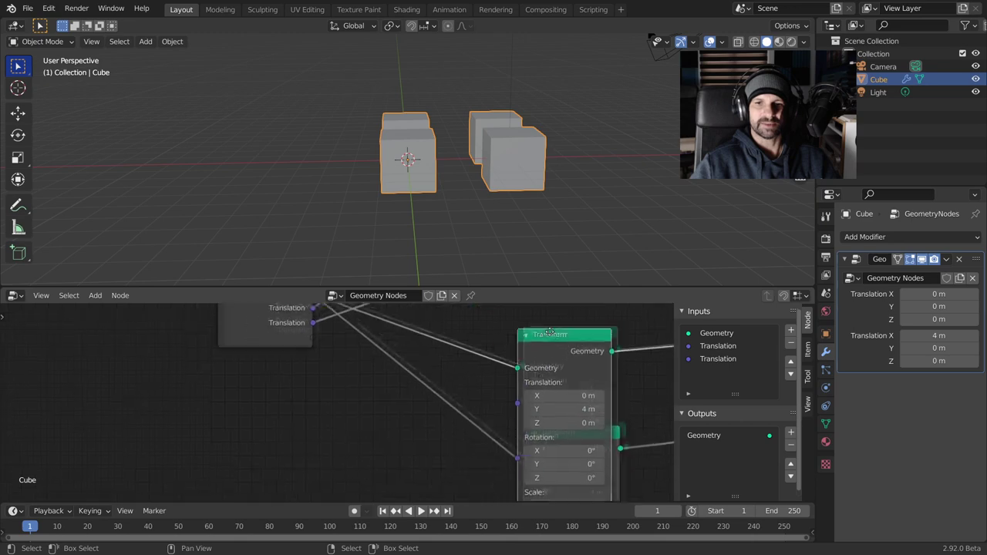
left_click_drag(528, 398, 324, 332)
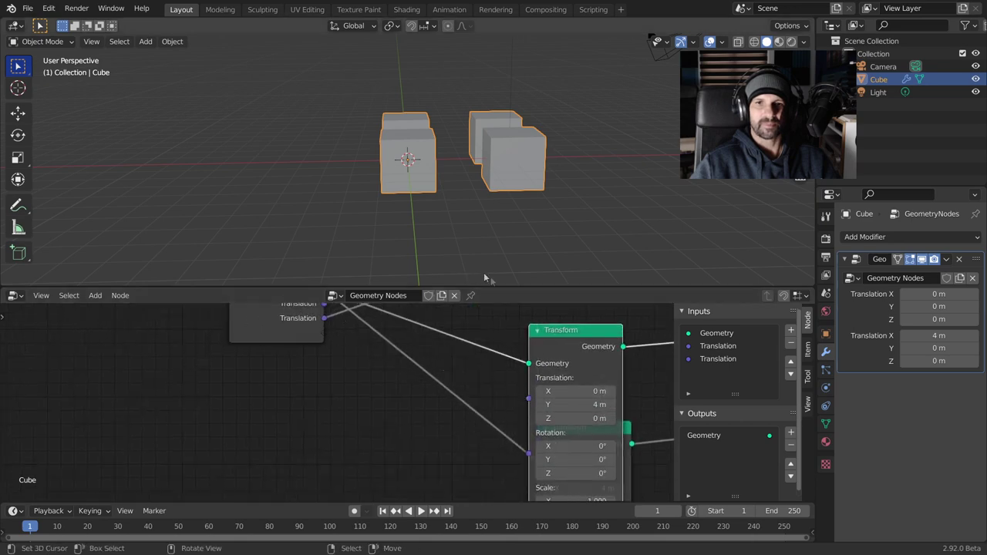
left_click_drag(520, 287, 513, 207)
key("h")
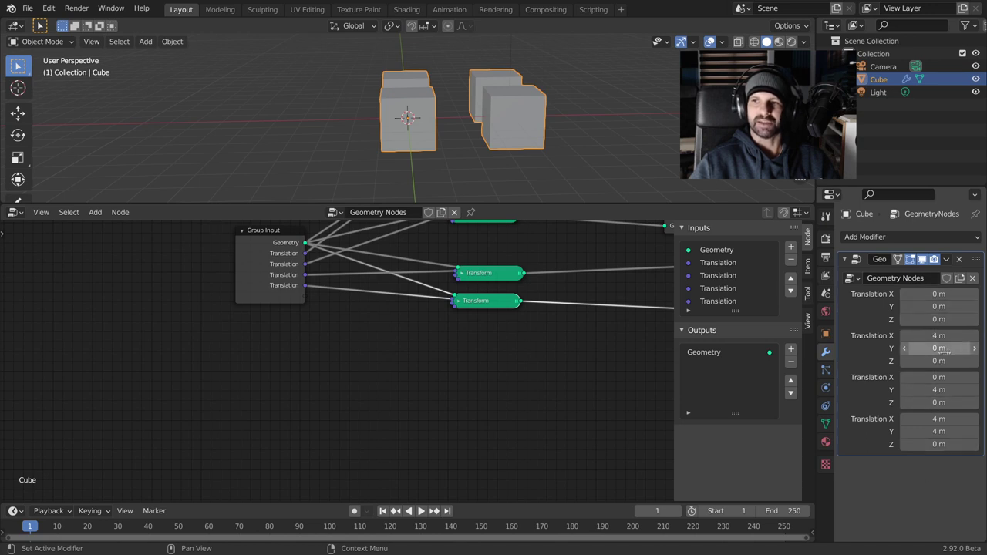
- Set modifier Translations to (4,0,0), (0,4,0), (4,4,0) and orbit to view the grid
mouse_move(938, 336)
left_mouse_down()
mouse_move(930, 335)
mouse_move(949, 336)
left_mouse_up()
left_click_drag(939, 377, 934, 377)
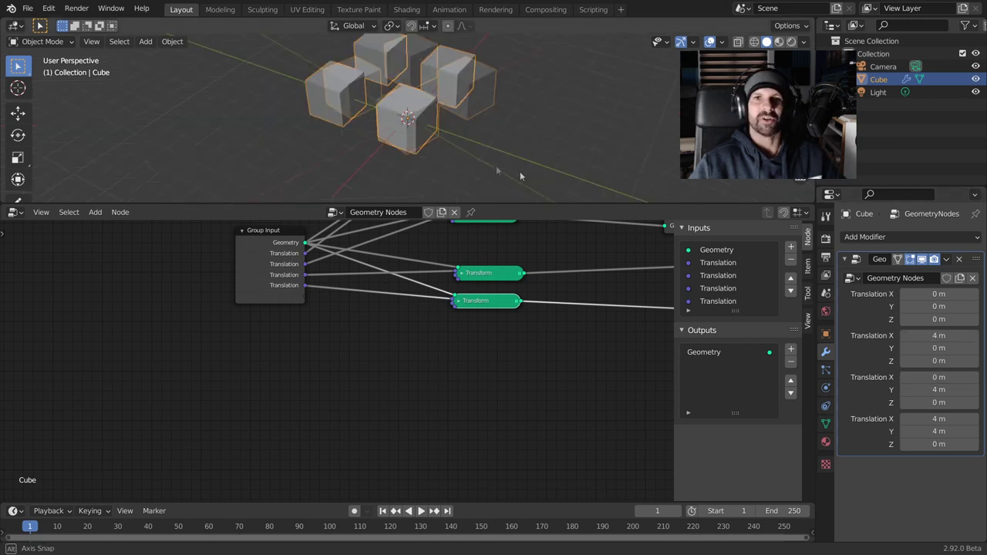
mouse_move(632, 142)
middle_mouse_down()
mouse_move(473, 152)
mouse_move(362, 119)
middle_mouse_up()
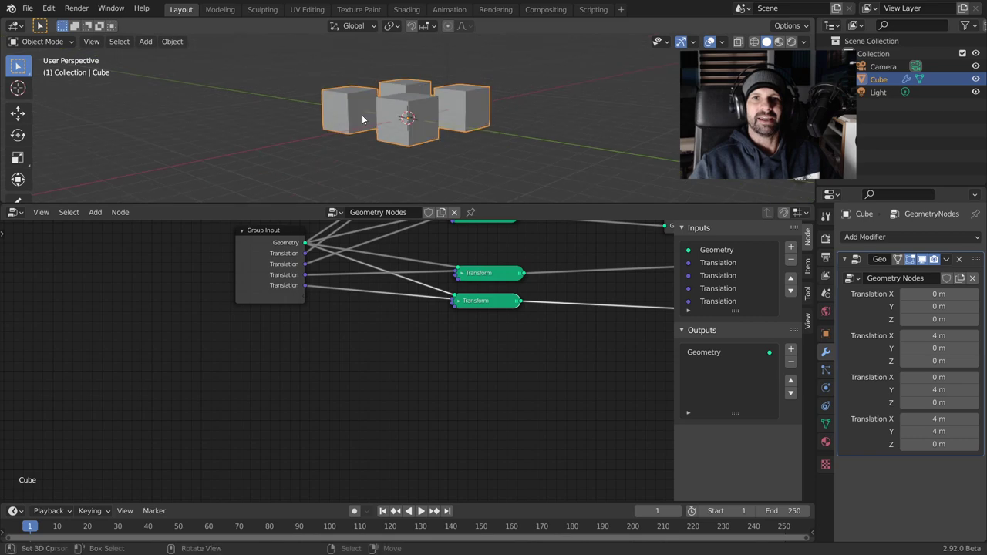
scroll(435, 352, "down", 2)
scroll(401, 335, "down", 3)
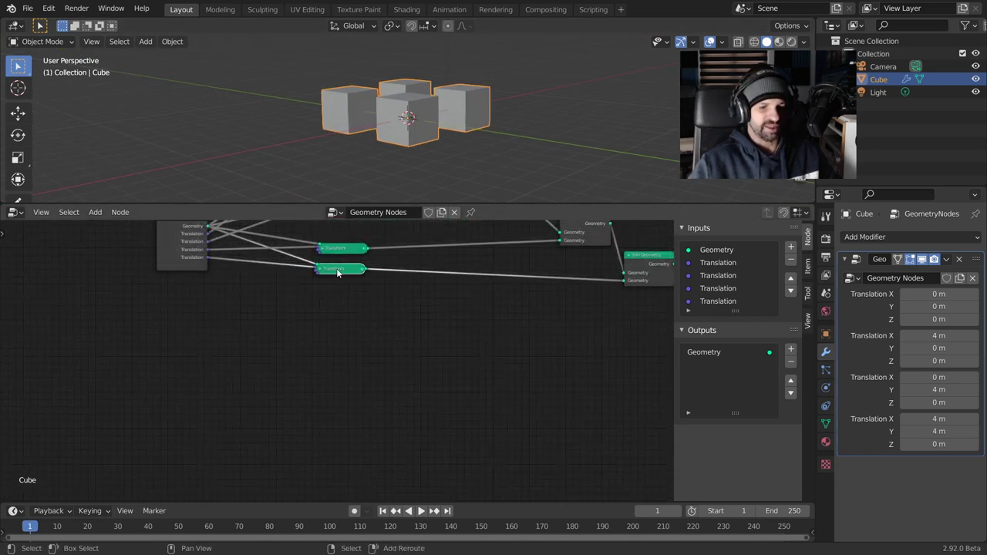
- Duplicate the Transform node and place the fifth copy below the others
key("shift+d")
left_click(337, 300)
scroll(354, 340, "up", 1)
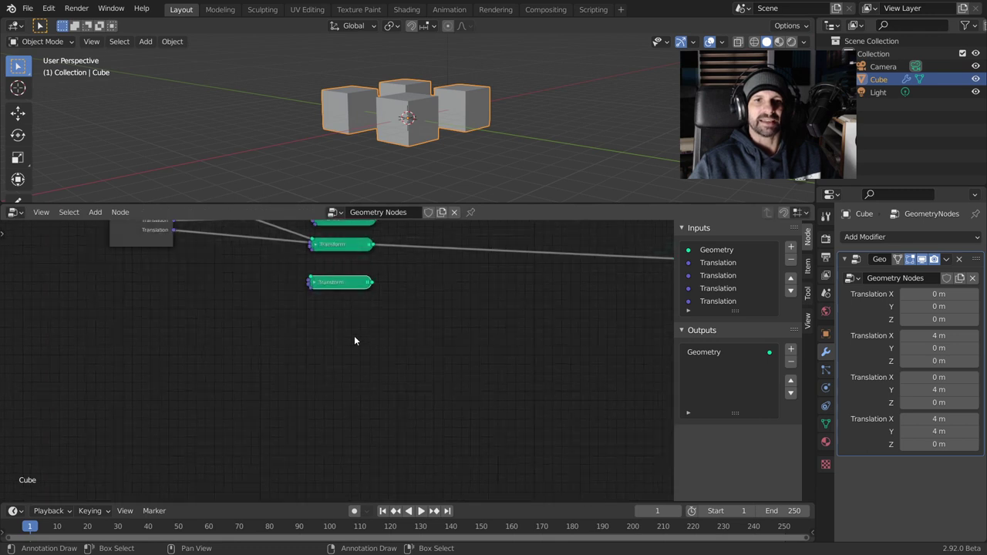
middle_click_drag(355, 340, 282, 370)
middle_click_drag(320, 340, 232, 363)
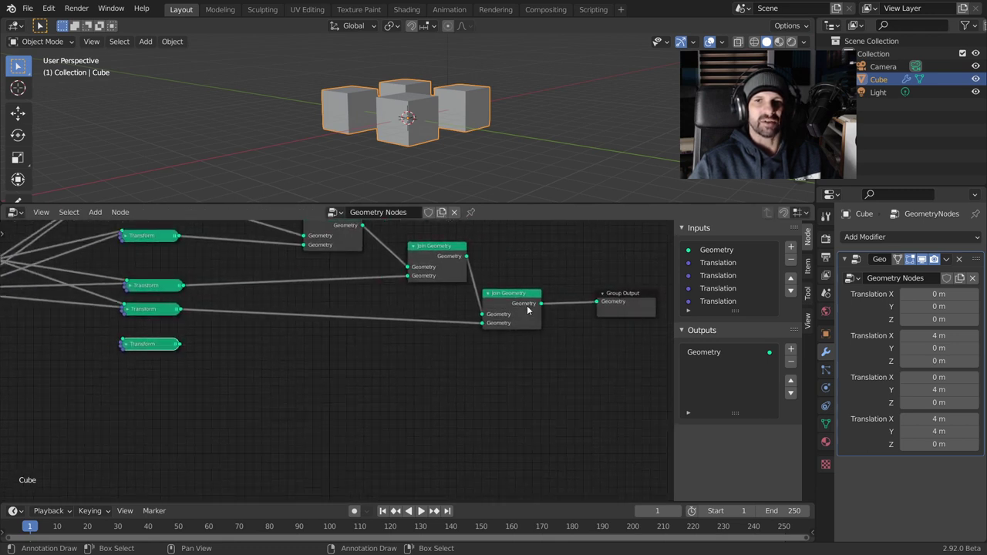
- Shift the Join Geometry nodes left and insert a duplicated Join Geometry before Group Output
left_click(521, 307)
key("g")
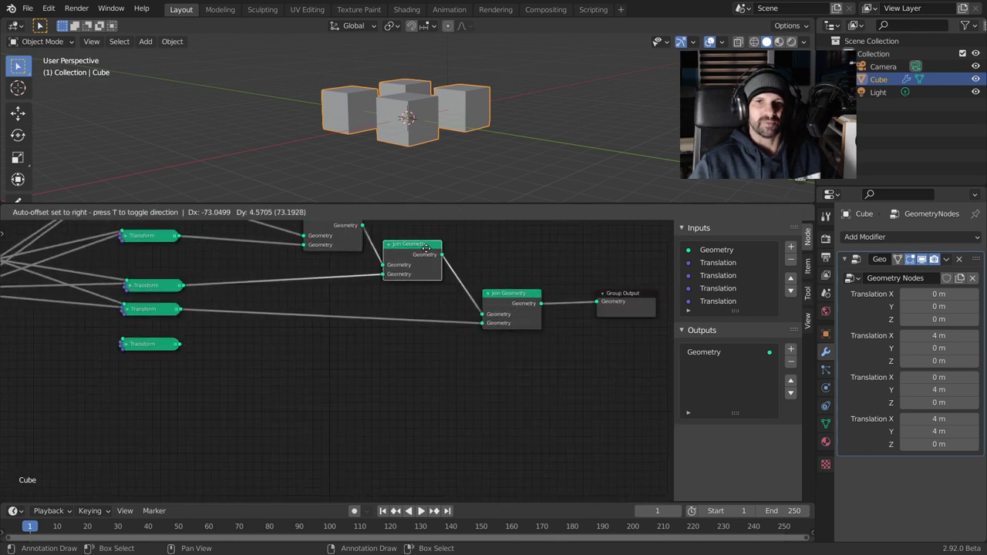
left_click(476, 289)
key("shift+d")
left_click(554, 308)
- Connect the new Transform into the last Join Geometry and feed it Group Input geometry
left_click_drag(179, 345, 556, 317)
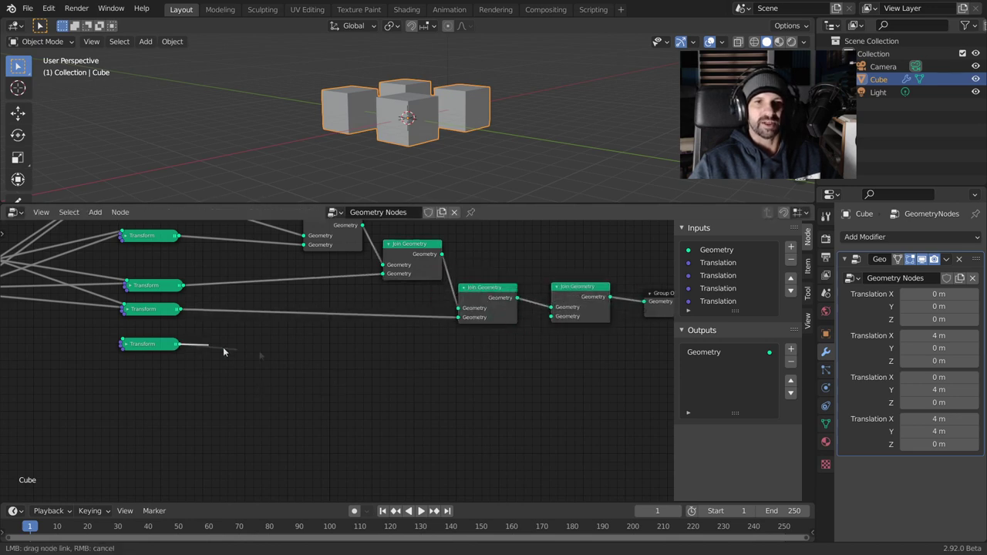
middle_click_drag(242, 357, 549, 363)
scroll(550, 363, "up", 2)
scroll(523, 359, "up", 2)
left_click(520, 357)
mouse_move(640, 404)
middle_mouse_down()
mouse_move(470, 324)
mouse_move(578, 379)
mouse_move(569, 382)
middle_mouse_up()
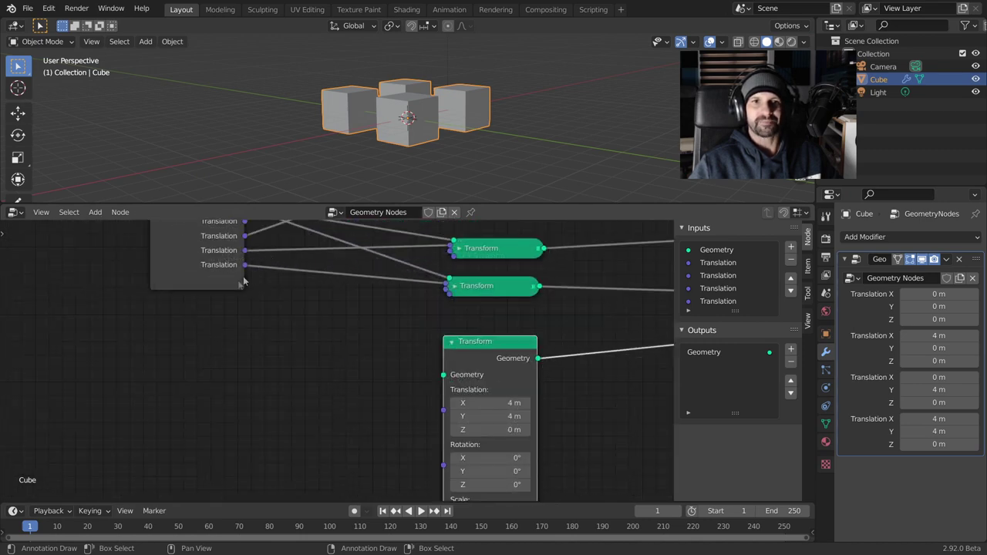
scroll(255, 277, "down", 2)
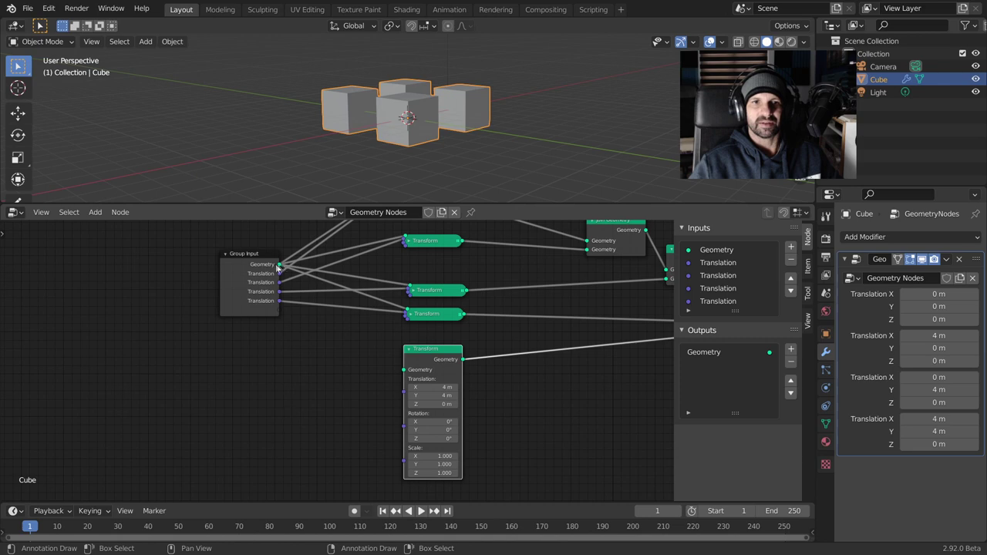
left_click_drag(278, 268, 404, 370)
scroll(459, 375, "down", 1)
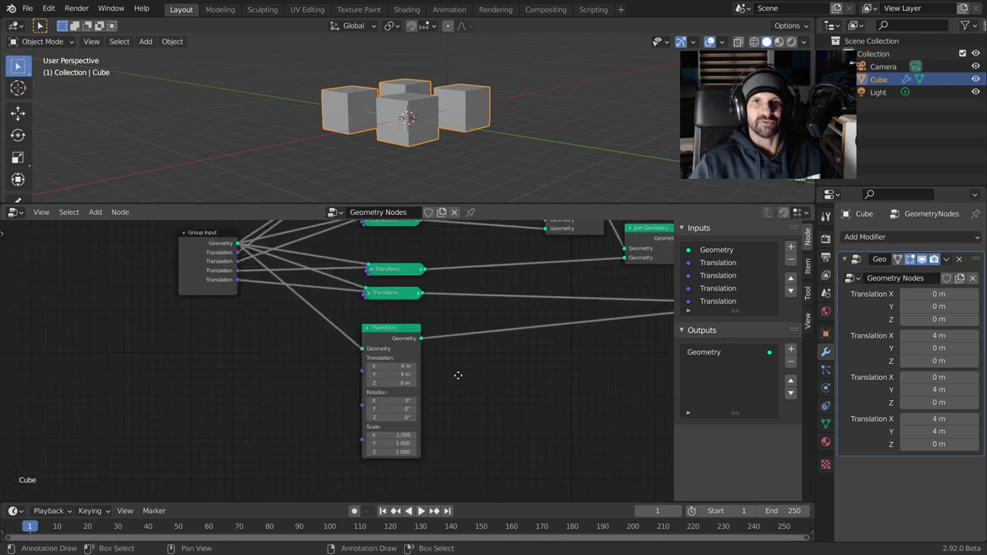
scroll(458, 374, "up", 1)
scroll(471, 353, "up", 2)
middle_click_drag(606, 353, 496, 345)
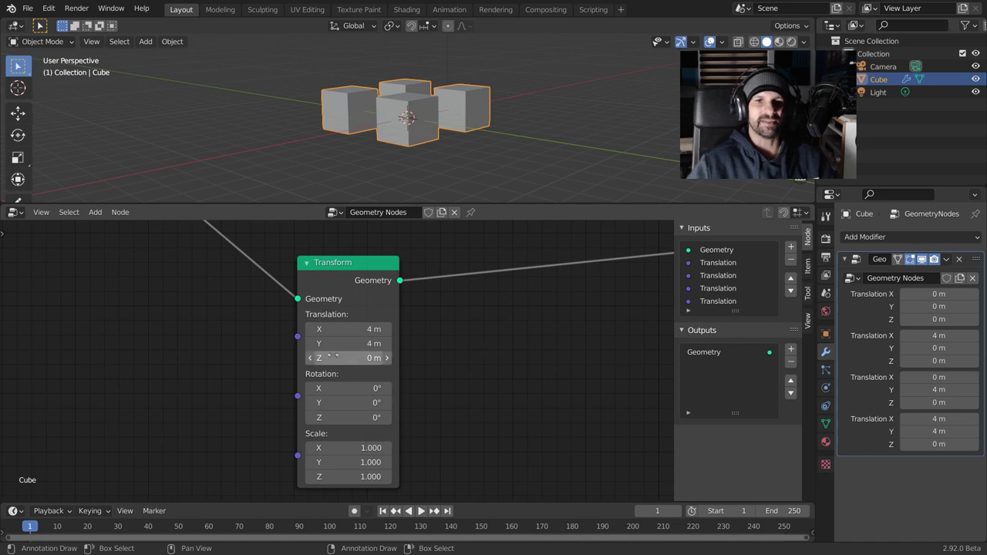
- Give the fifth Transform Translation 0, 0, 2.1 m and Scale 3.5, 4.3, 0.2
left_click(340, 344)
type("0")
key("Return")
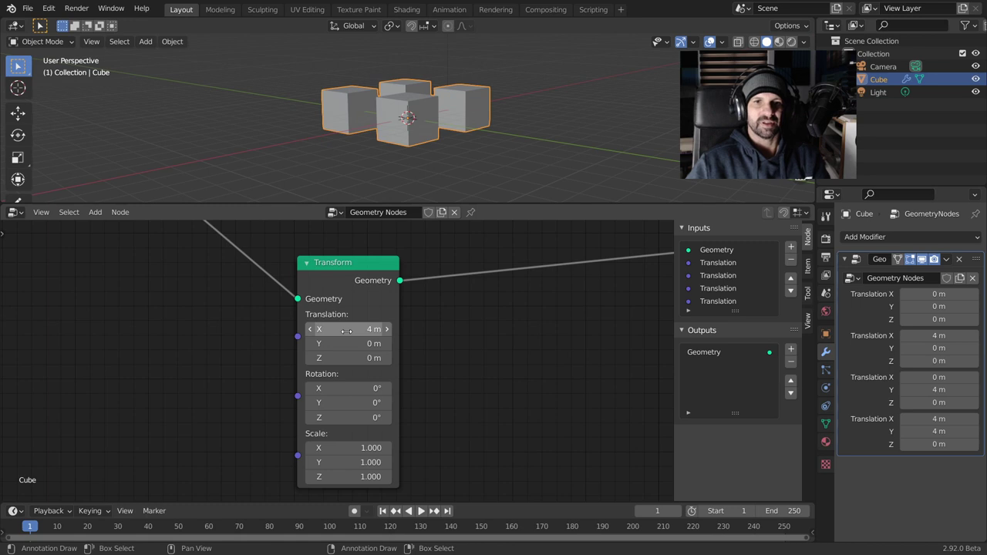
left_click(347, 330)
type("0")
key("Return")
left_click_drag(363, 358, 389, 358)
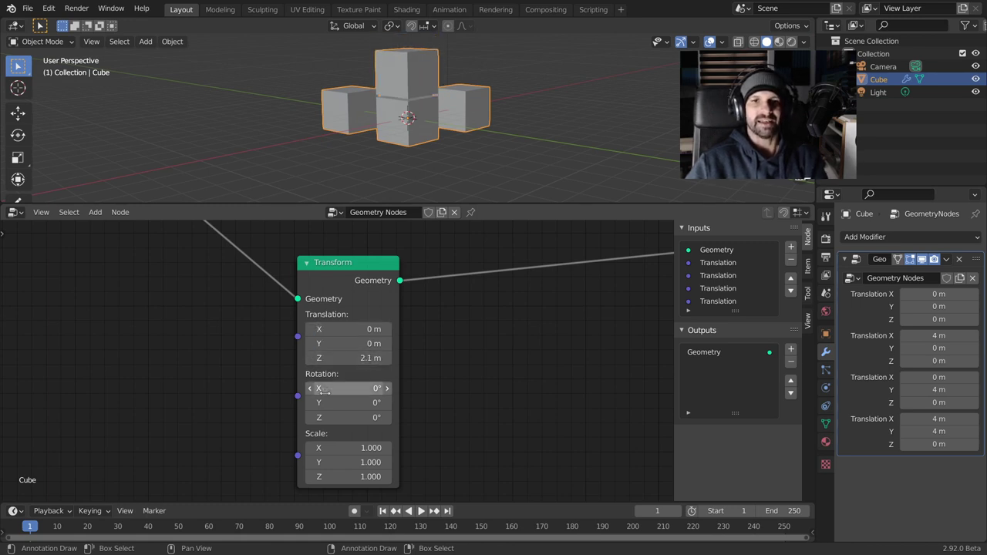
mouse_move(359, 462)
left_mouse_down()
mouse_move(397, 462)
mouse_move(351, 462)
mouse_move(347, 449)
mouse_move(385, 448)
mouse_move(343, 477)
mouse_move(320, 476)
left_mouse_up()
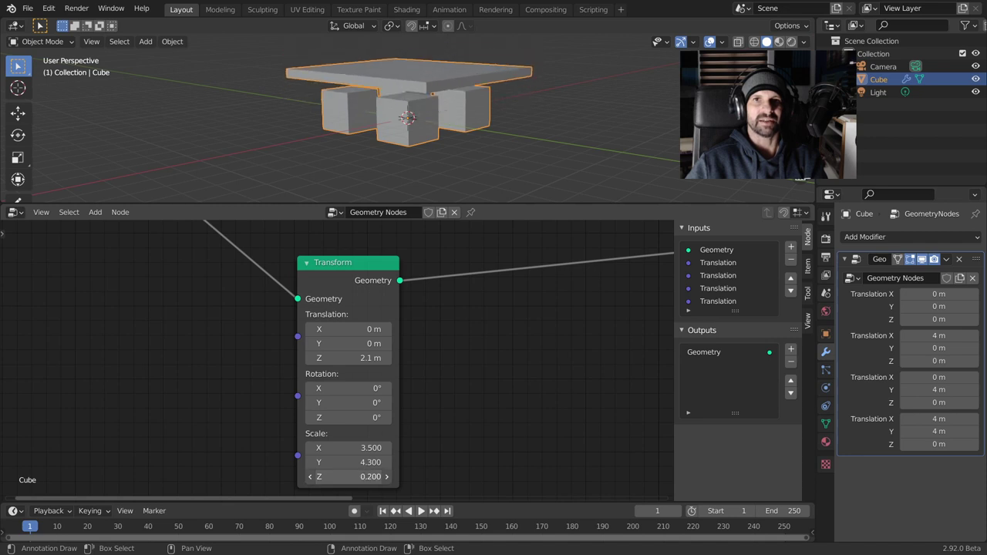
mouse_move(392, 162)
middle_mouse_down()
mouse_move(530, 111)
mouse_move(534, 152)
mouse_move(524, 118)
middle_mouse_up()
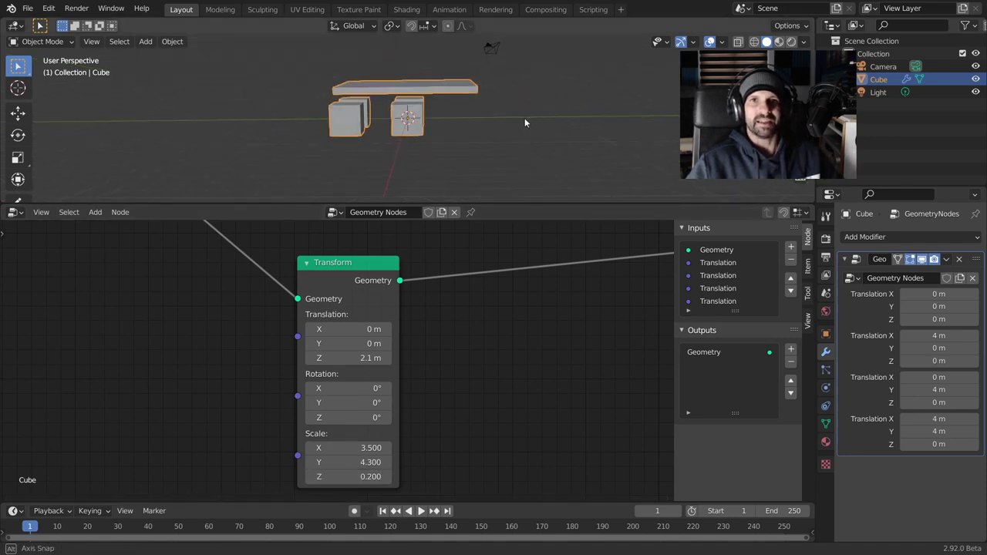
key("KP_1")
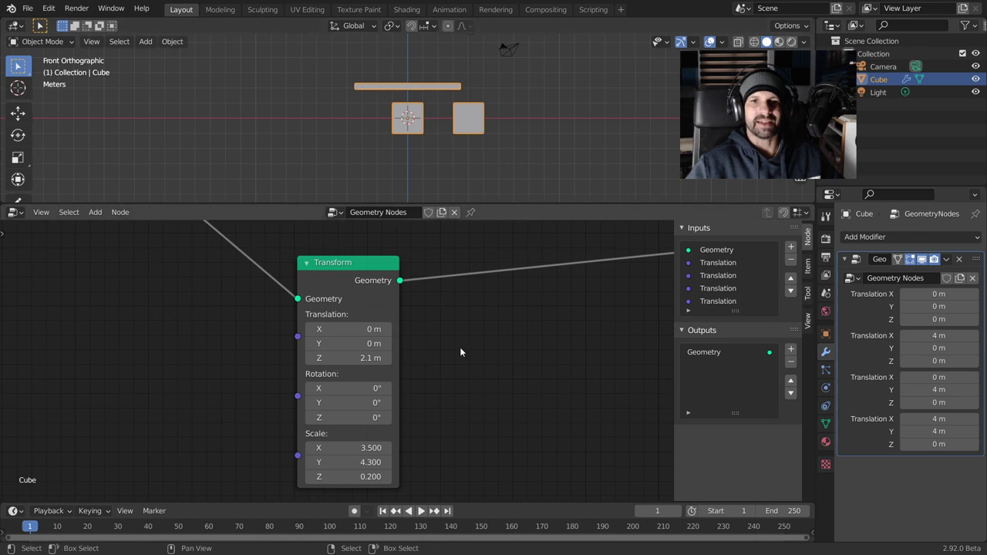
- Enlarge the slab's X and Y scale and move it to X = 2 m
left_click(389, 466)
left_click(388, 464)
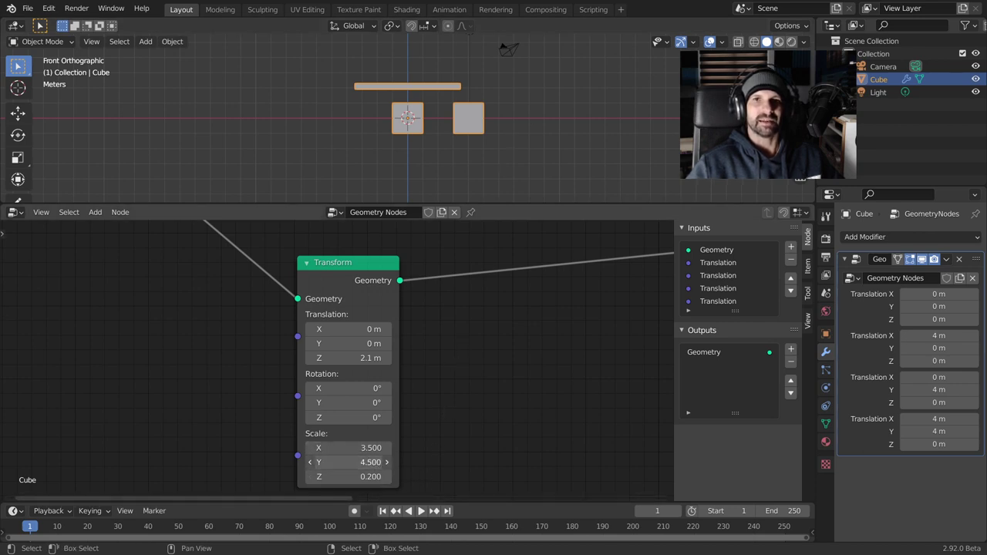
mouse_move(370, 462)
left_mouse_down()
mouse_move(332, 462)
mouse_move(382, 448)
left_mouse_up()
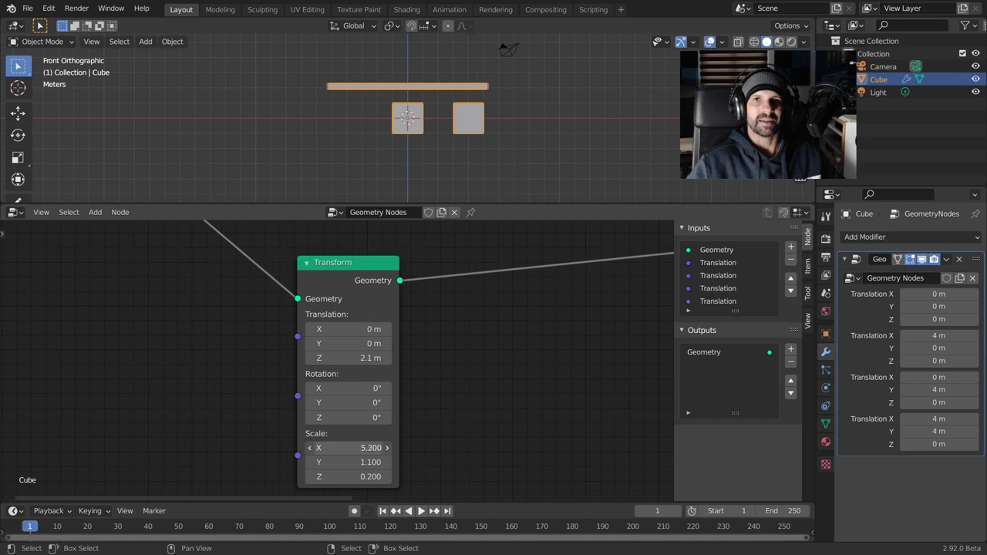
mouse_move(347, 343)
left_mouse_down()
mouse_move(370, 344)
mouse_move(345, 328)
left_mouse_up()
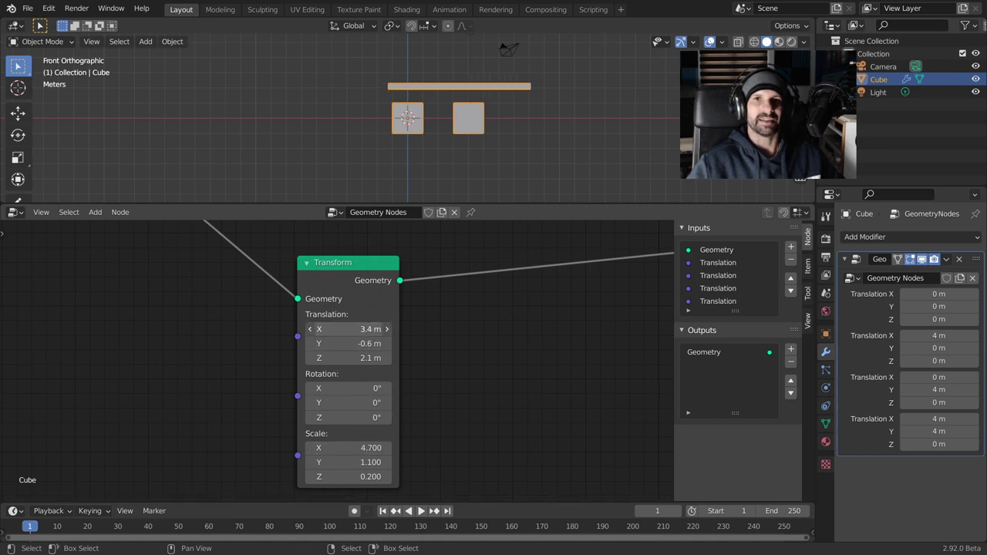
left_click(345, 329)
type("2")
key("Return")
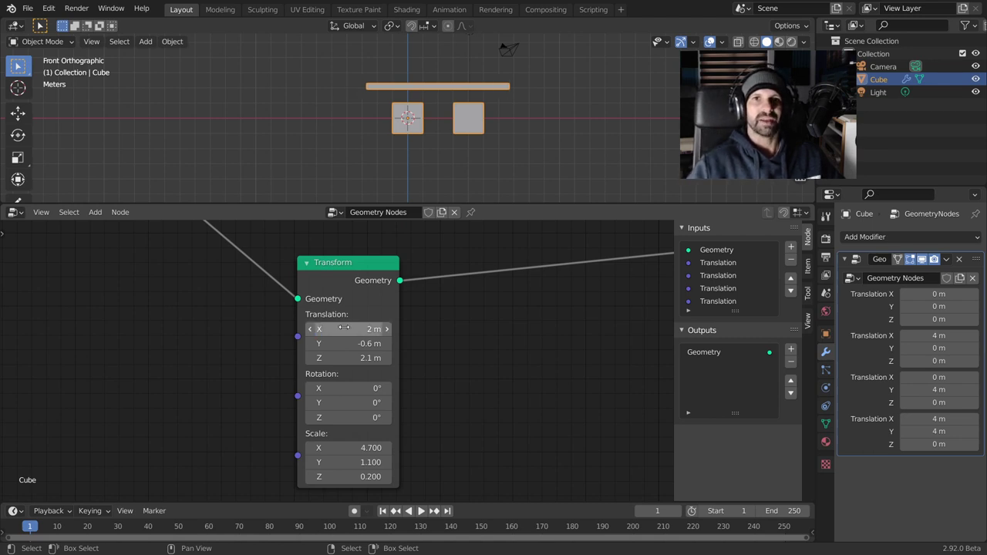
- In Right view, widen the slab along Y and position it at X 2 m, Y 2 m
key("KP_3")
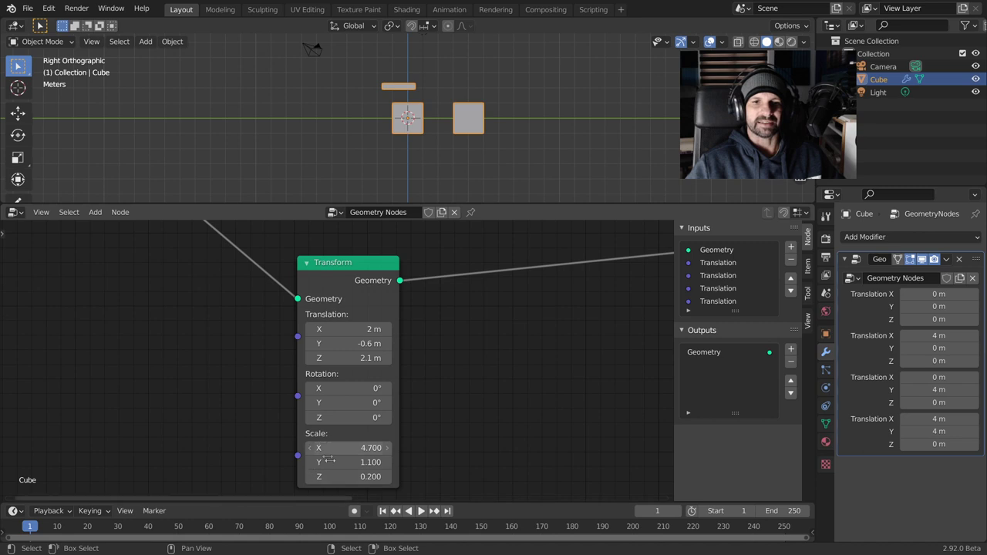
left_click_drag(328, 460, 401, 460)
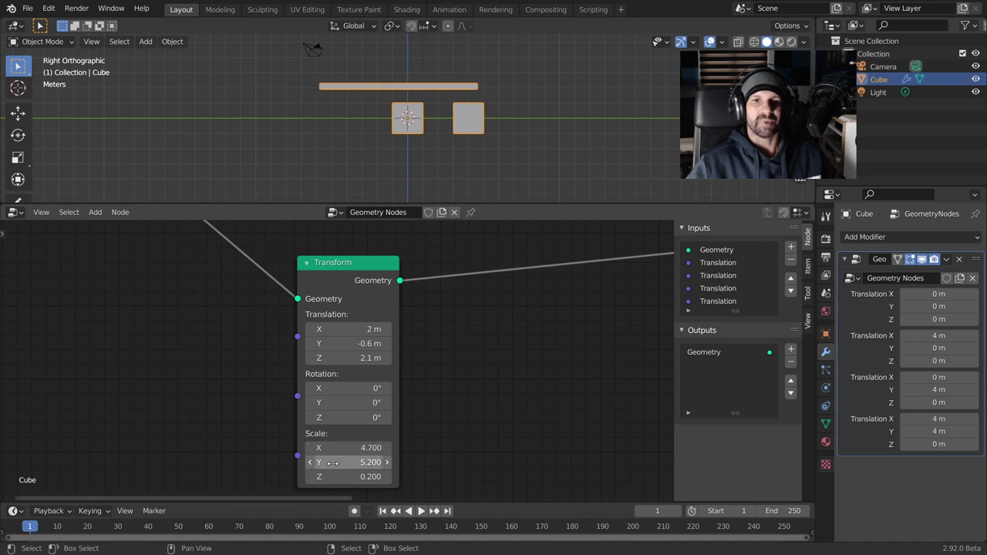
left_click(360, 328)
type("2")
key("Return")
left_click(356, 342)
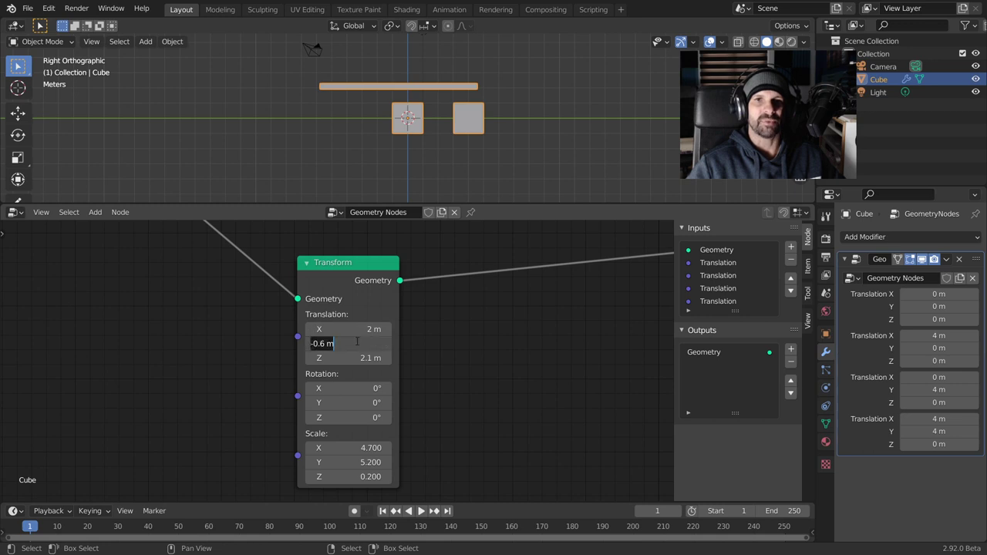
type("2")
key("Return")
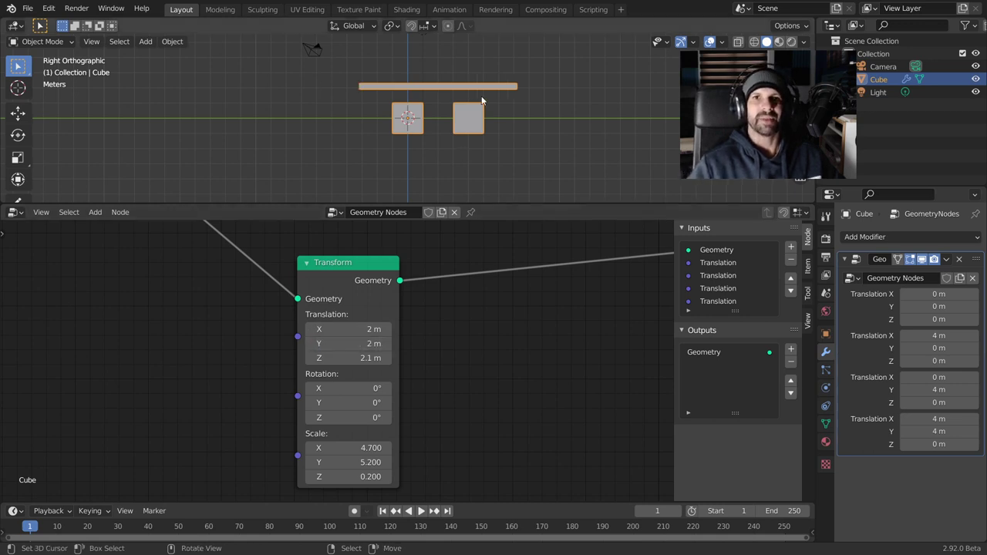
- Lower the slab to Z 1.1 m so it rests on the cube tops
mouse_move(586, 108)
middle_mouse_down()
mouse_move(539, 91)
mouse_move(544, 73)
middle_mouse_up()
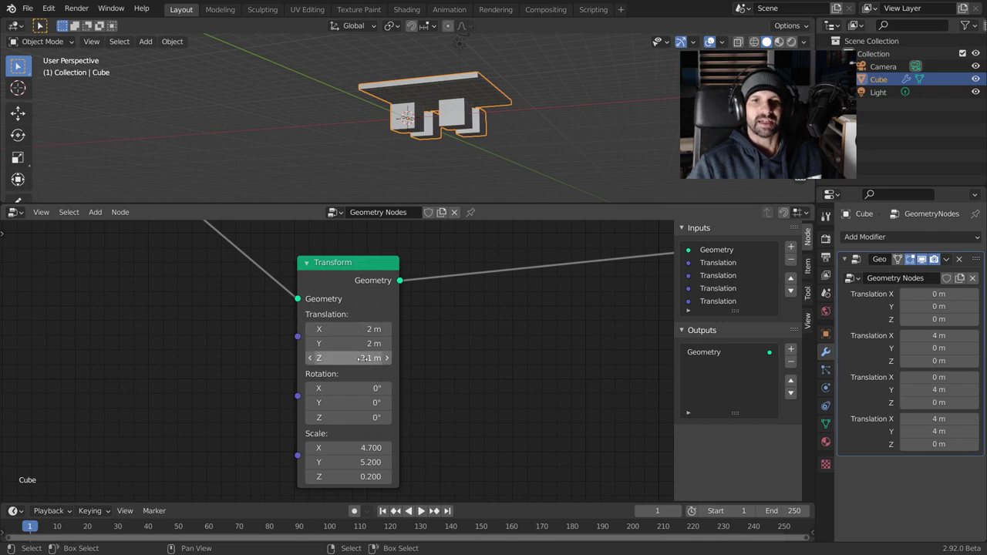
mouse_move(341, 360)
left_mouse_down()
mouse_move(313, 360)
mouse_move(339, 358)
left_mouse_up()
scroll(393, 159, "up", 3)
middle_click_drag(393, 159, 394, 131)
scroll(394, 132, "up", 2)
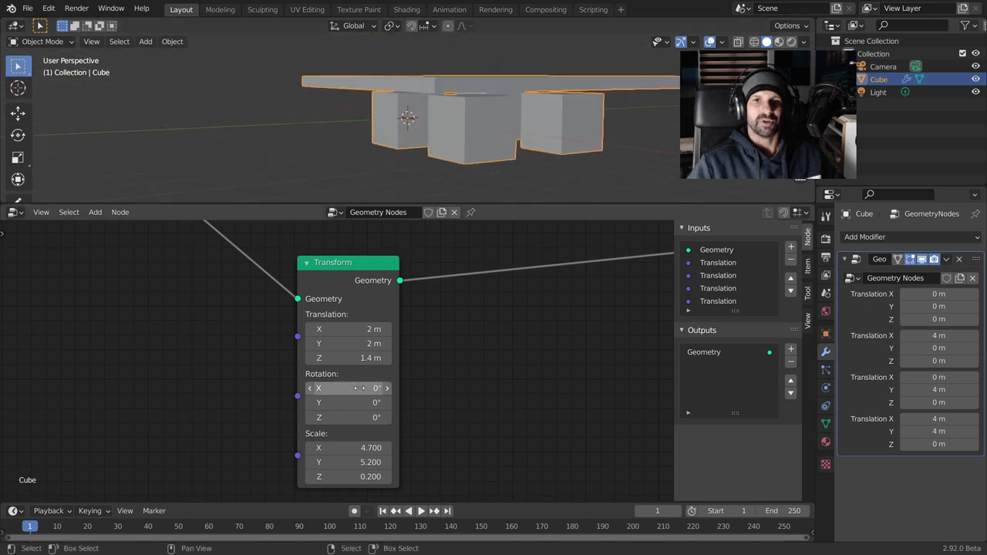
left_click_drag(315, 360, 293, 360)
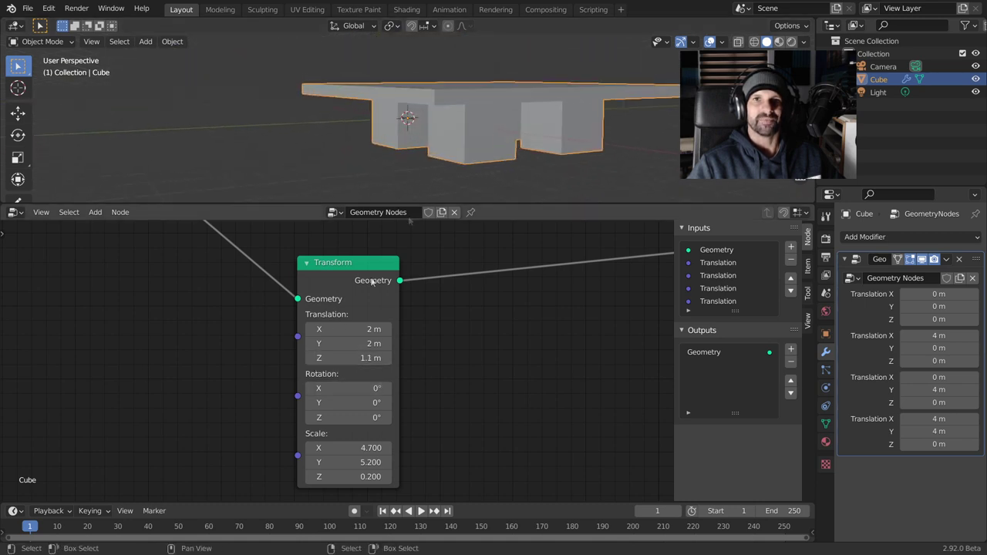
scroll(383, 69, "down", 4)
middle_click_drag(383, 69, 477, 160)
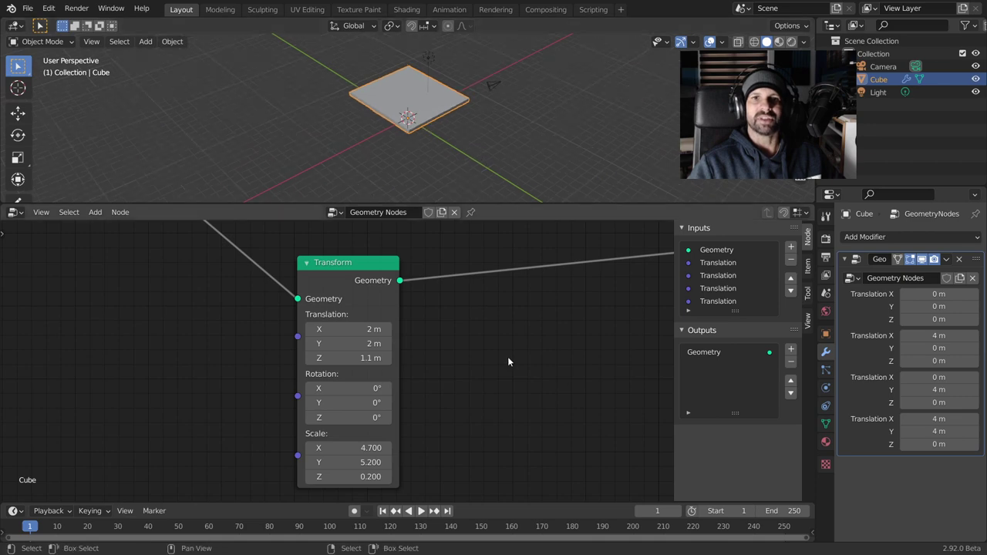
scroll(508, 357, "down", 3)
mouse_move(474, 108)
middle_mouse_down("alt")
mouse_move(480, 91)
mouse_move(463, 115)
middle_mouse_up("alt")
scroll(372, 285, "down", 4)
scroll(372, 285, "down", 1)
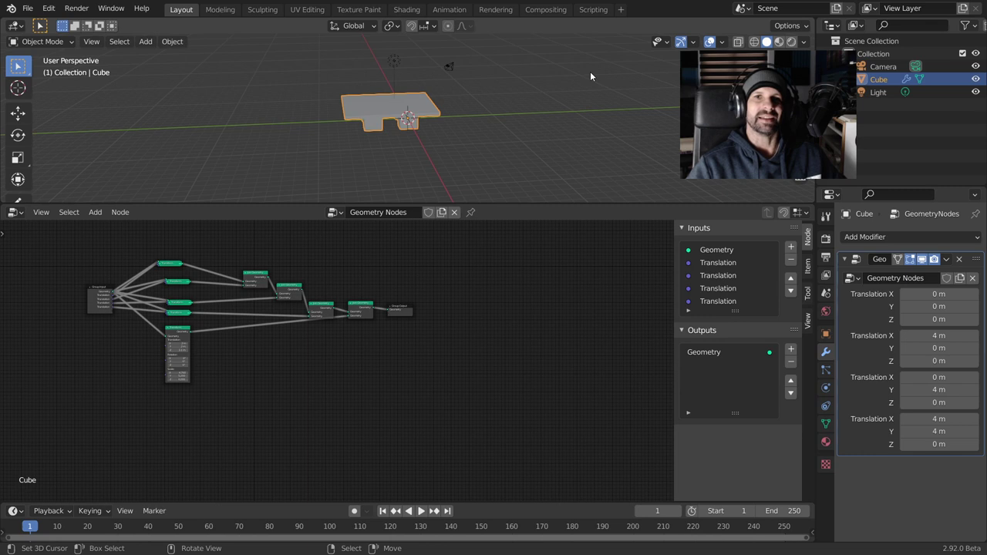
- Add a plane to the right of the cube and scale it up
key("KP_7")
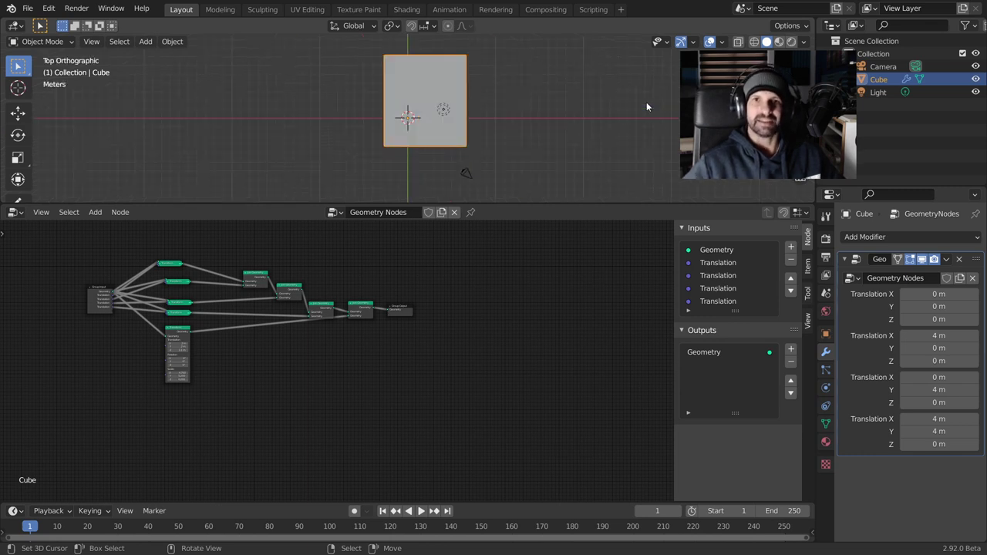
right_click(647, 102, "shift")
key("shift+a")
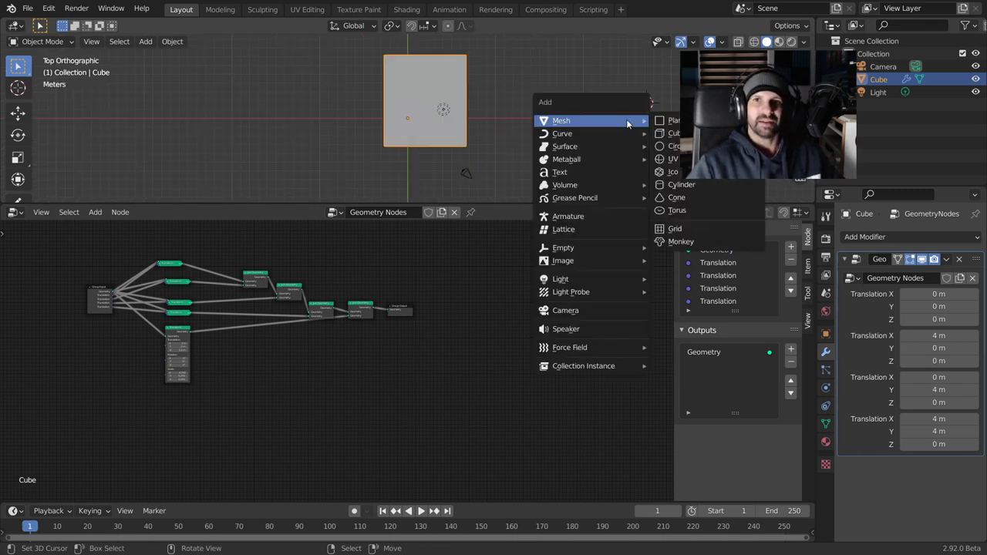
left_click(671, 122)
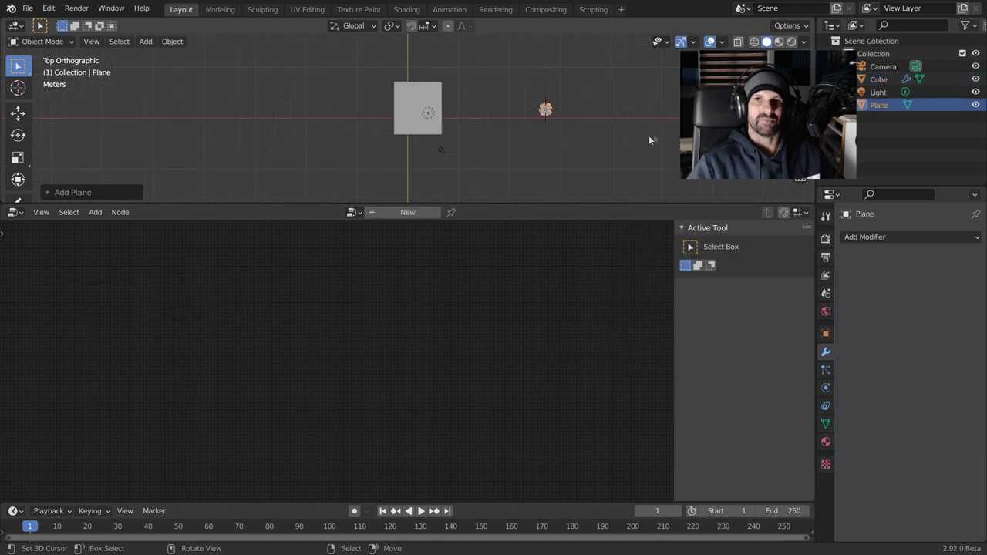
key("s")
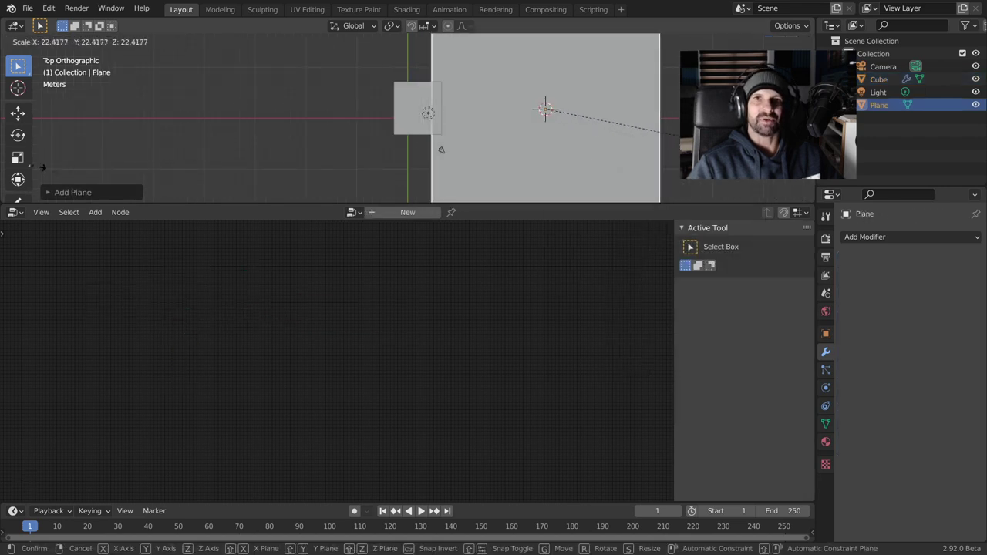
left_click(537, 145)
- Loop-cut the plane twice into four quads and give it a new Geometry Nodes tree
key("Tab")
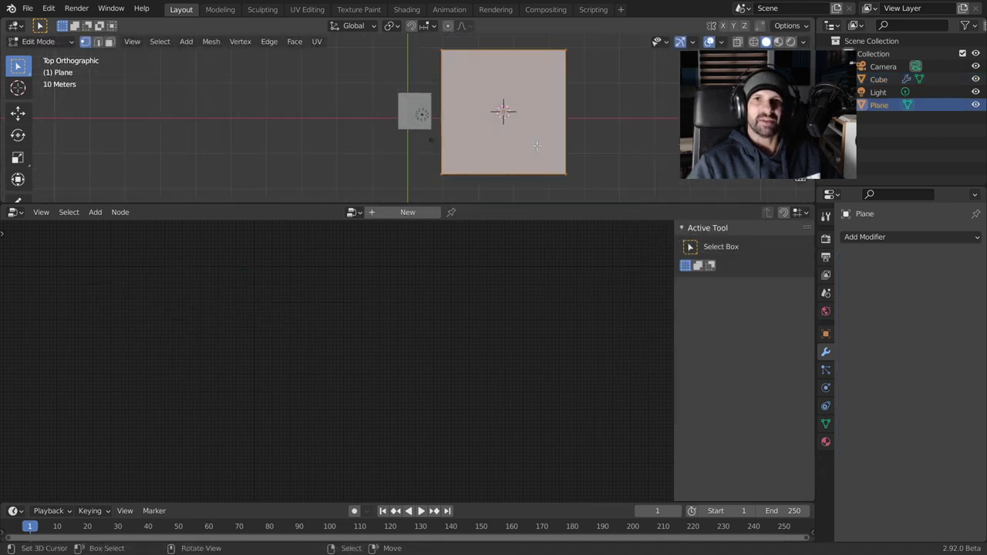
key("ctrl+r")
left_click(501, 168)
key("ctrl+r")
left_click(442, 146)
key("Tab")
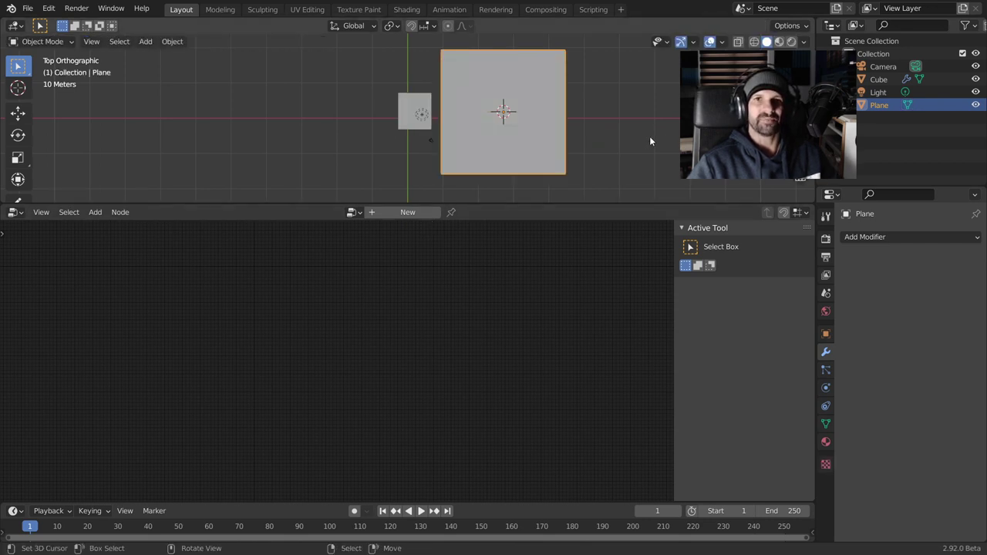
left_click(388, 212)
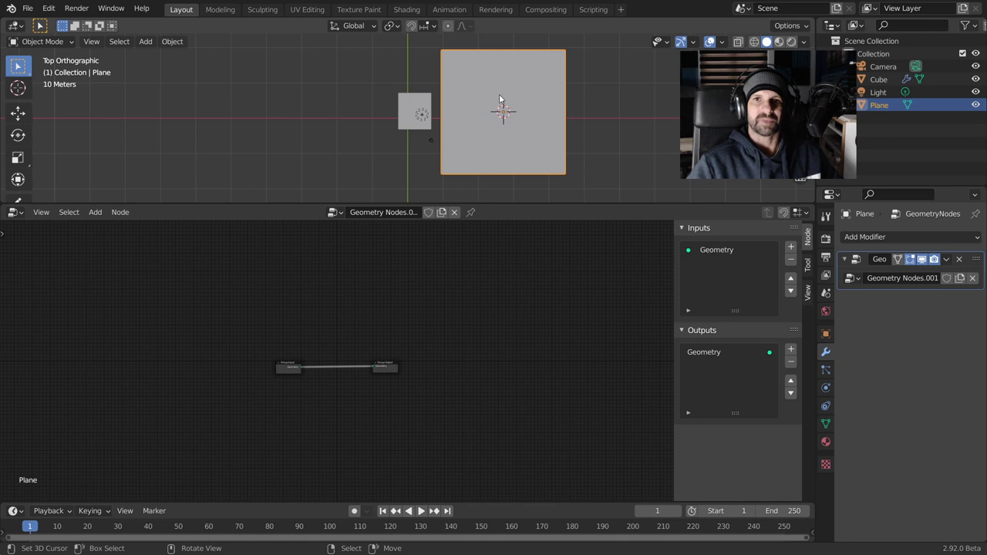
- Insert a Point Instance node between Group Input and Group Output, instancing the Cube object
scroll(530, 324, "up", 3)
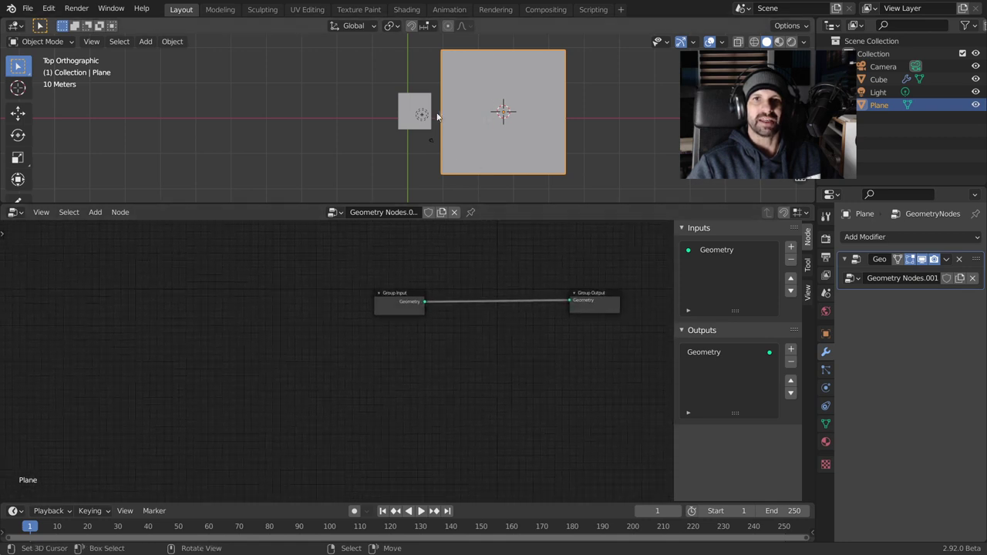
scroll(407, 308, "up", 2)
middle_click_drag(457, 321, 396, 330)
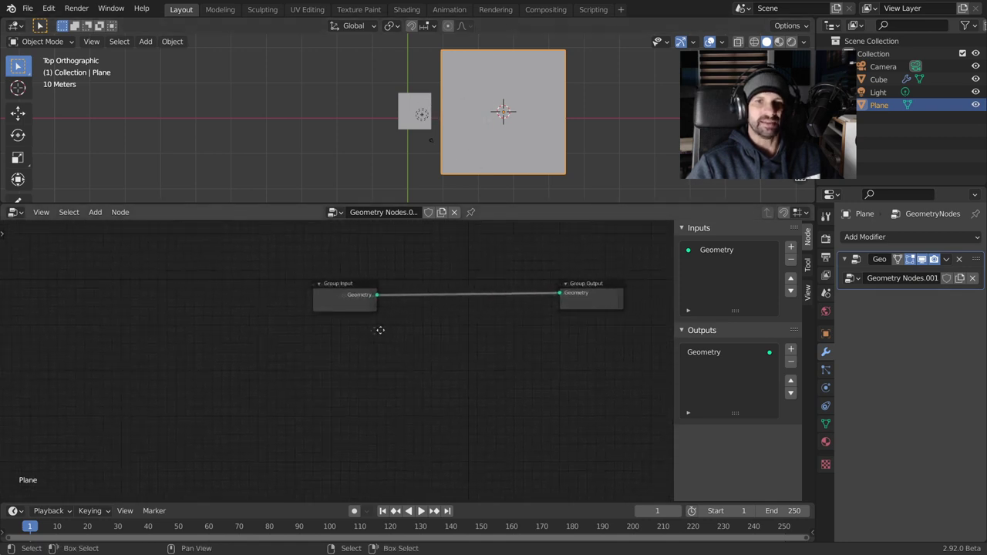
key("shift+a")
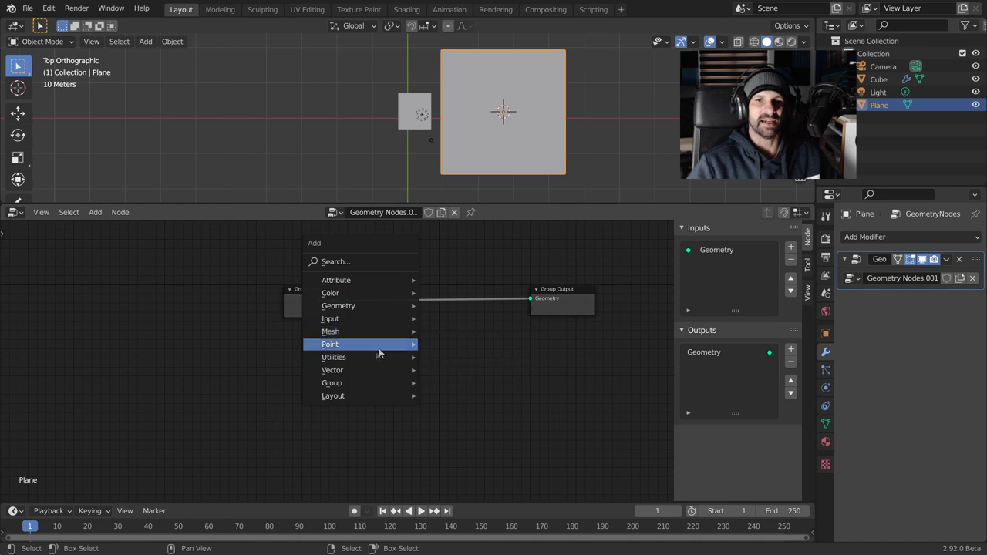
mouse_move(330, 344)
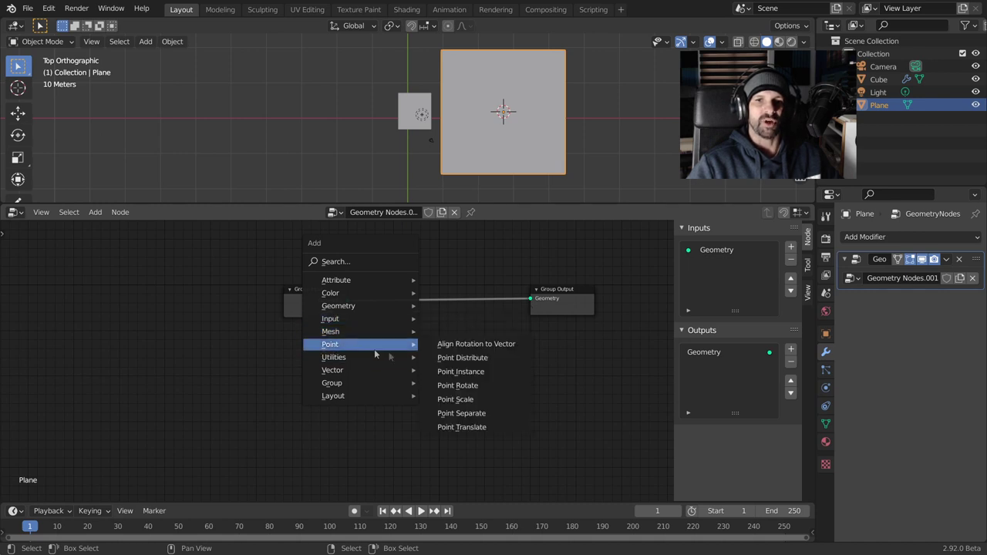
left_click(460, 373)
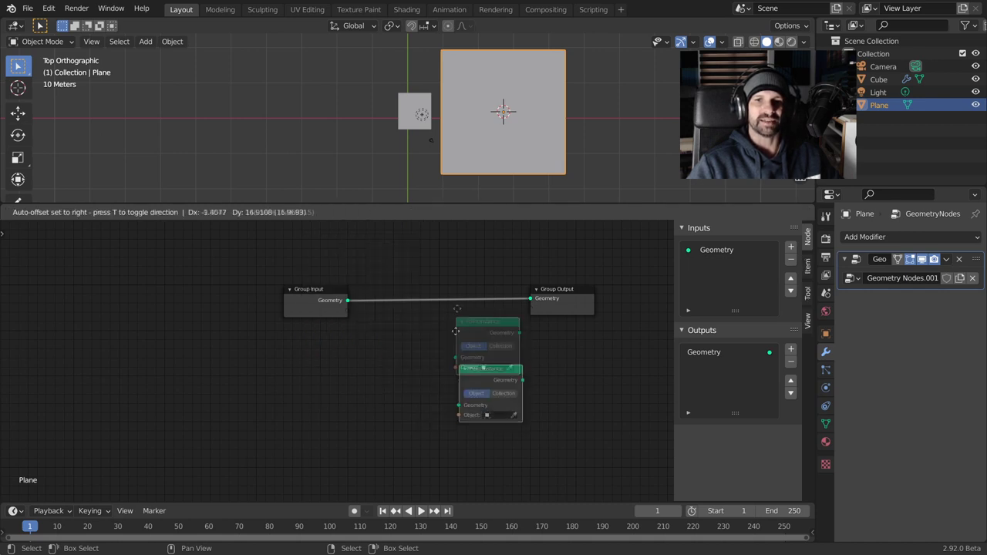
left_click(476, 343)
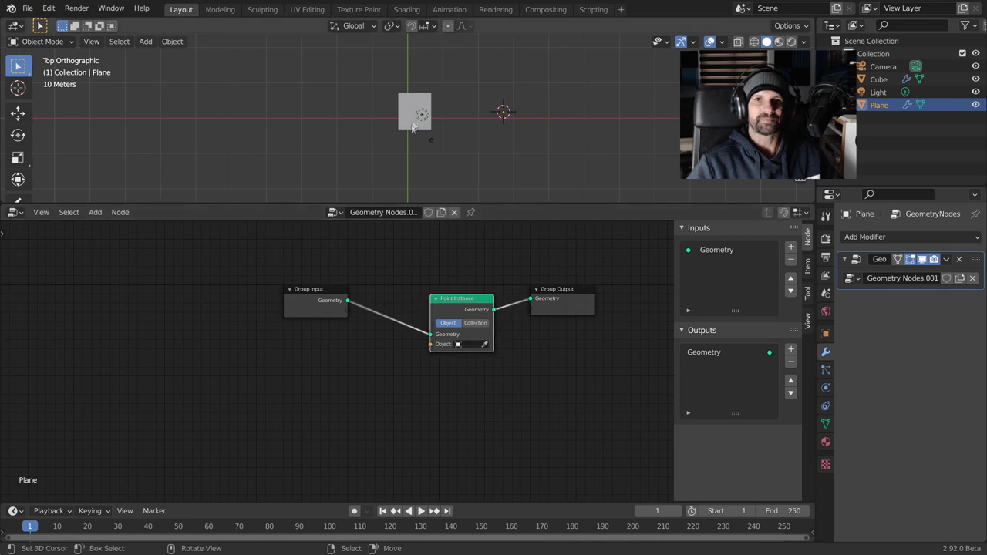
left_click(485, 344)
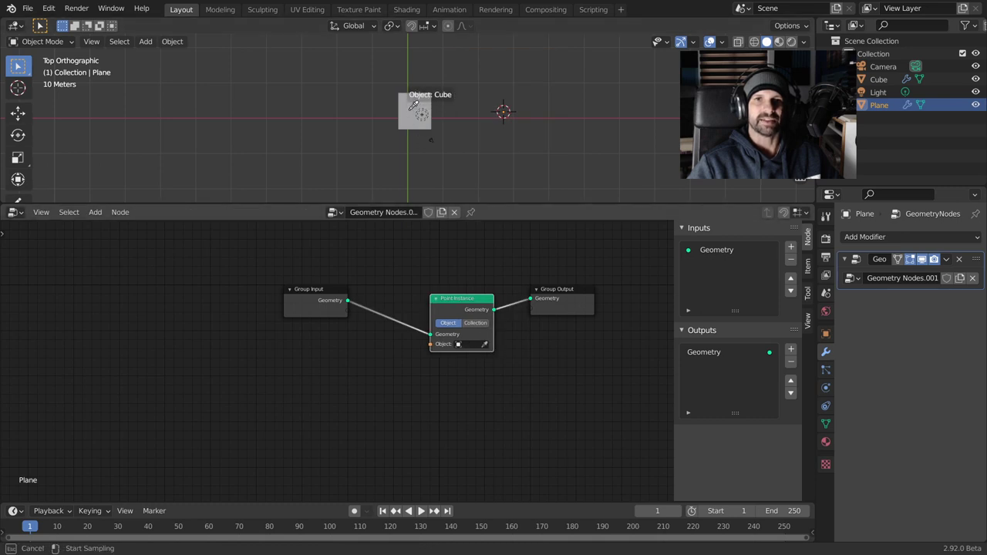
left_click(411, 108)
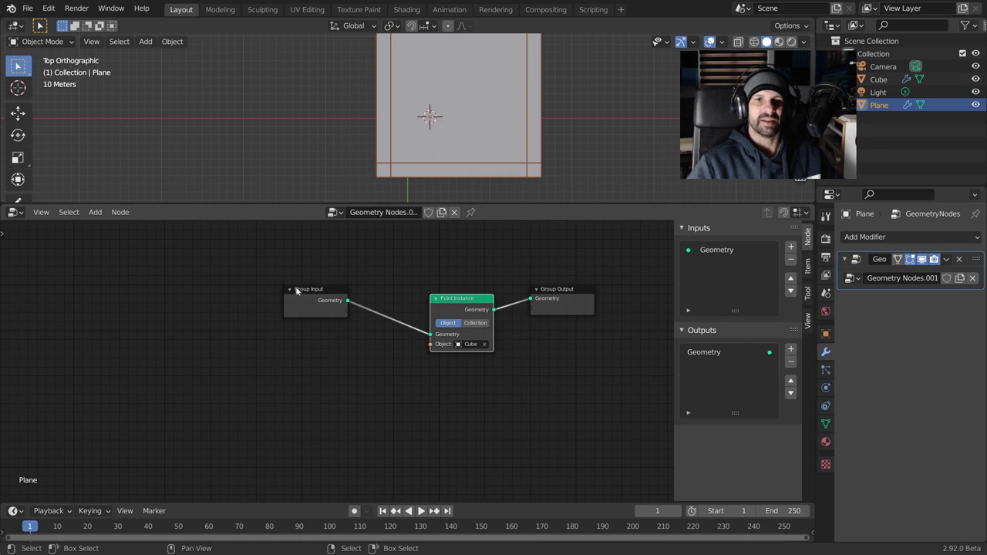
left_click_drag(296, 290, 240, 304)
key("shift+a")
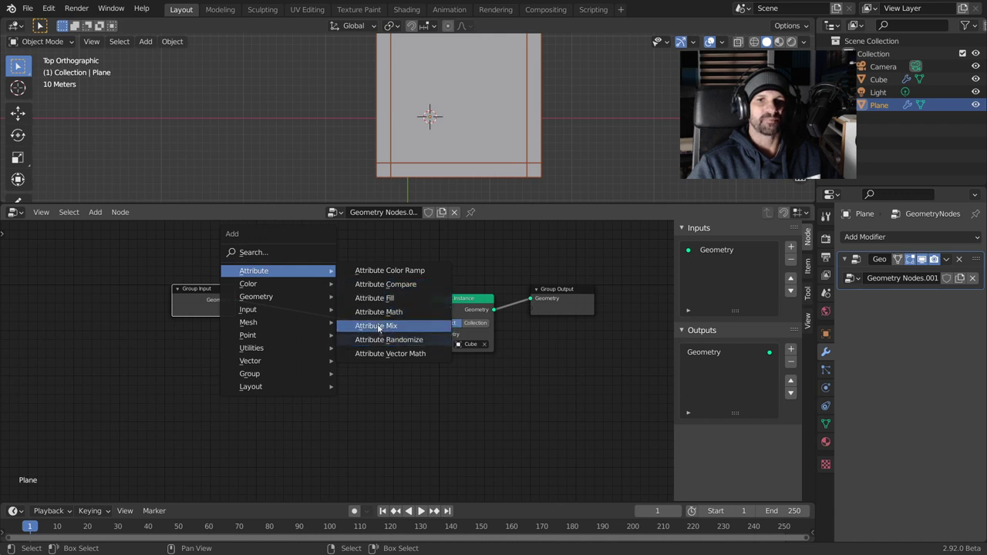
mouse_move(253, 271)
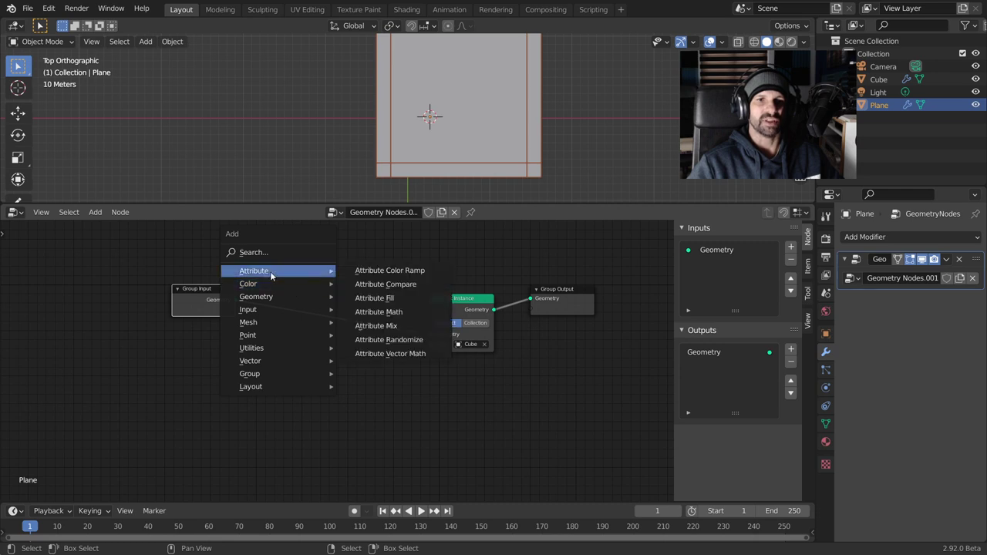
- Insert an Attribute Fill before Point Instance that sets the scale attribute to 0.100
left_click(388, 300)
left_click(333, 296)
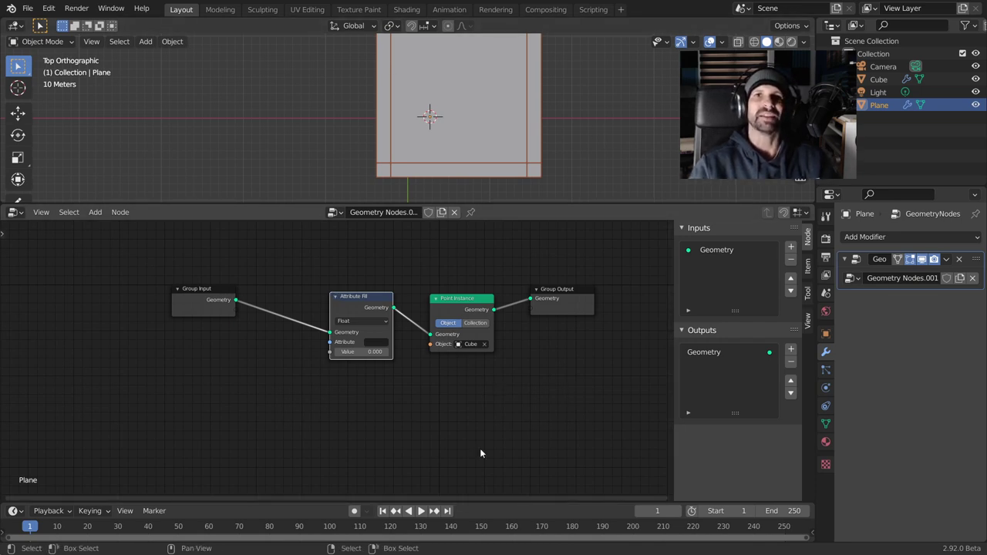
scroll(441, 355, "down", 1)
middle_click_drag(441, 355, 554, 365)
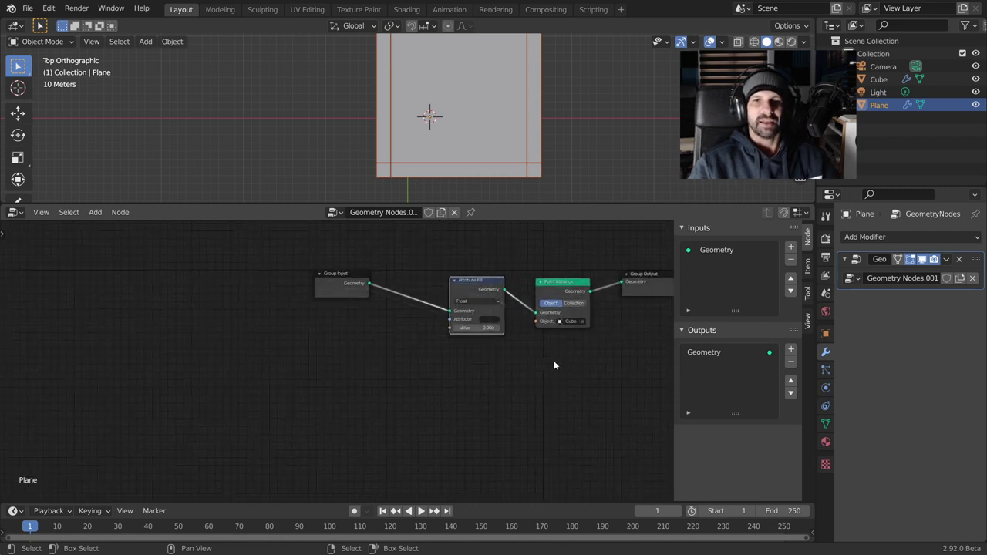
scroll(553, 366, "up", 2)
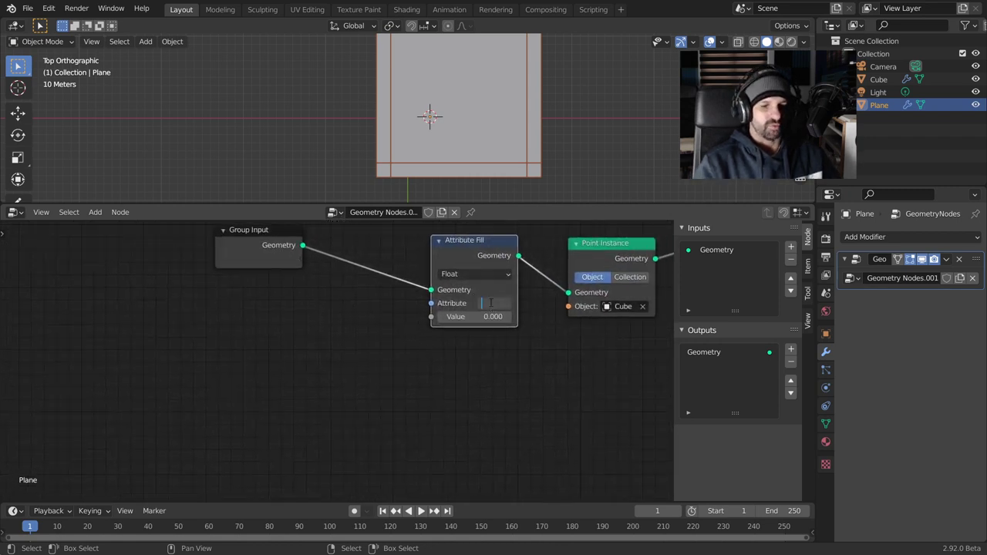
type("scale")
scroll(491, 306, "up", 2)
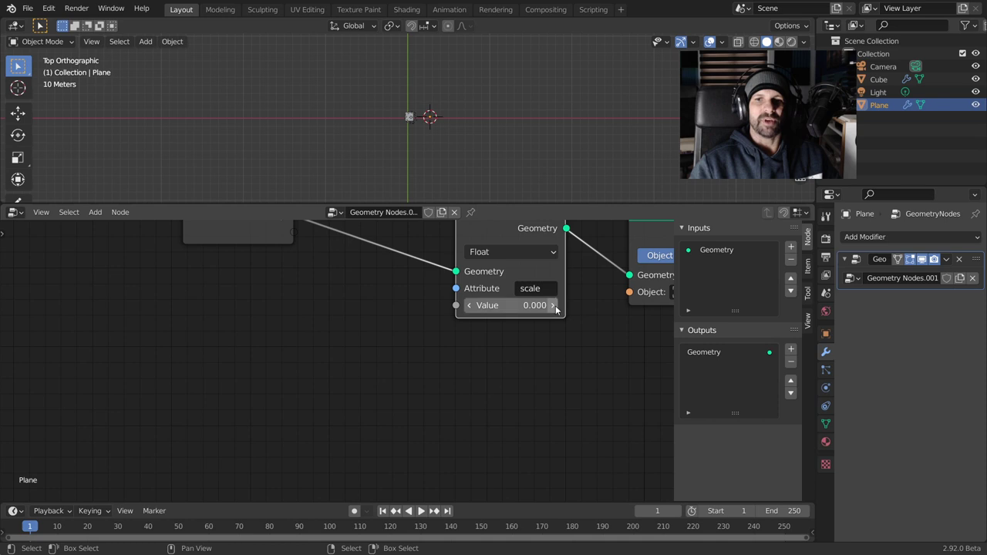
left_click(557, 306)
- Orbit around the plane of small instanced cubes and select the Cube
scroll(529, 152, "up", 4)
middle_click_drag(529, 151, 466, 27)
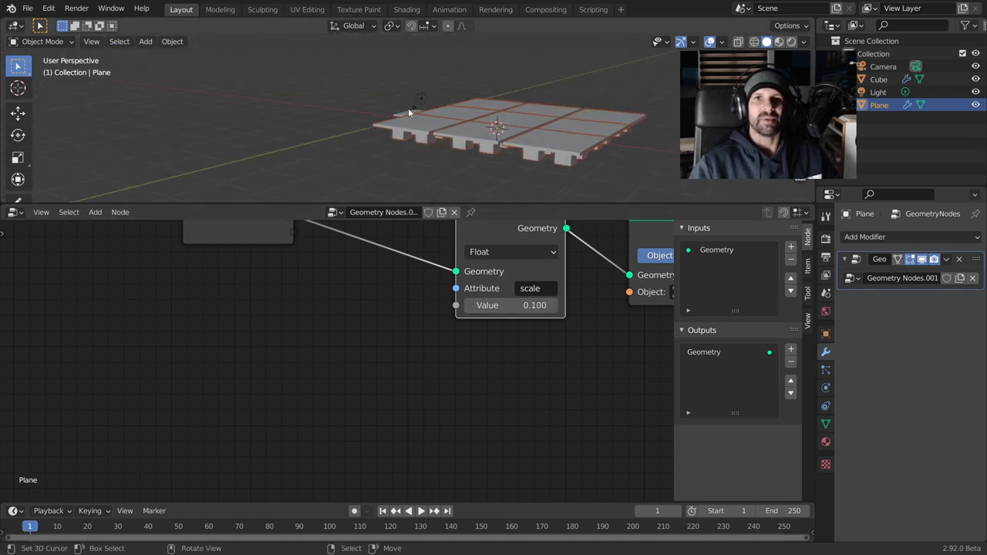
middle_click_drag(447, 116, 579, 129)
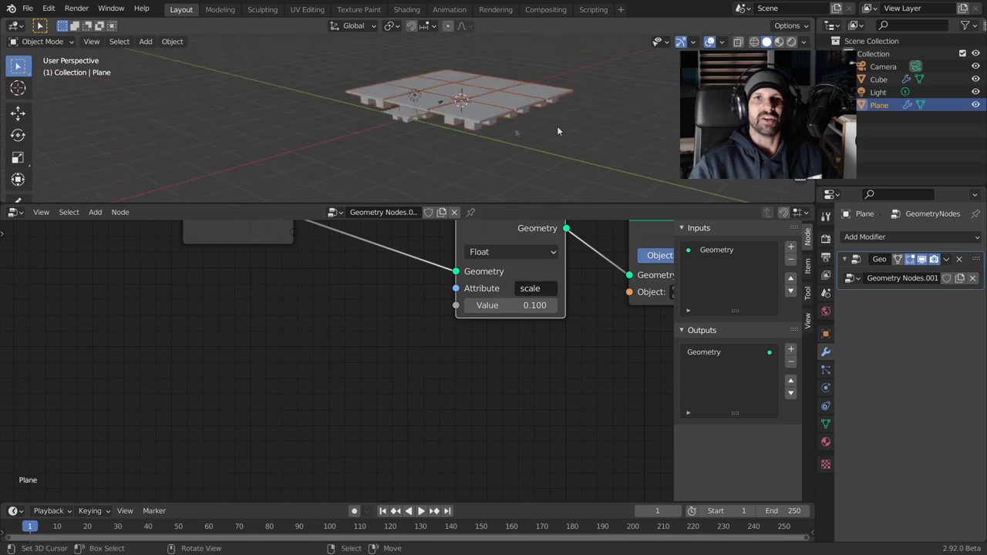
left_click(418, 120)
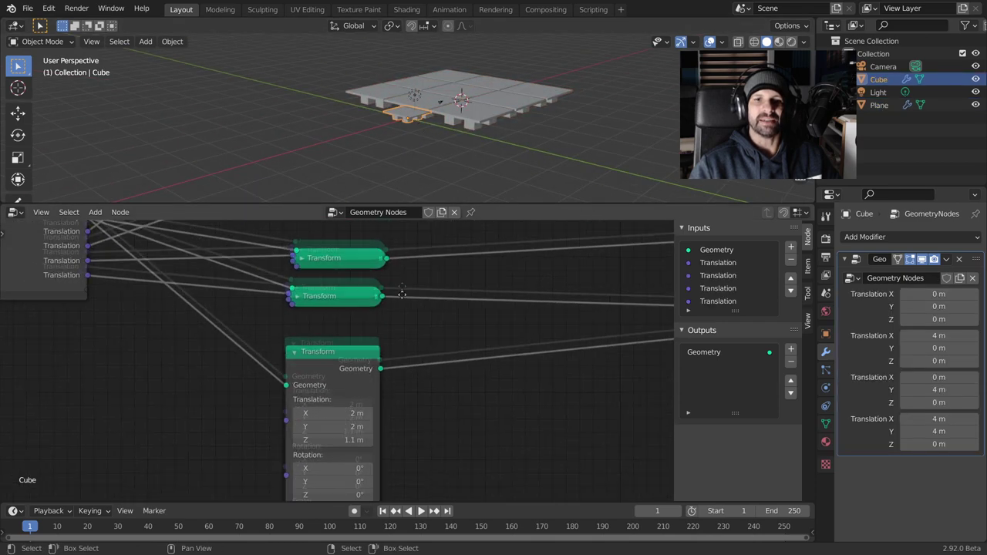
- Set the Cube's Transform Scale X to 4.400 and inspect the resized instanced blocks
scroll(434, 100, "up", 2)
scroll(411, 375, "up", 1)
scroll(374, 393, "up", 1)
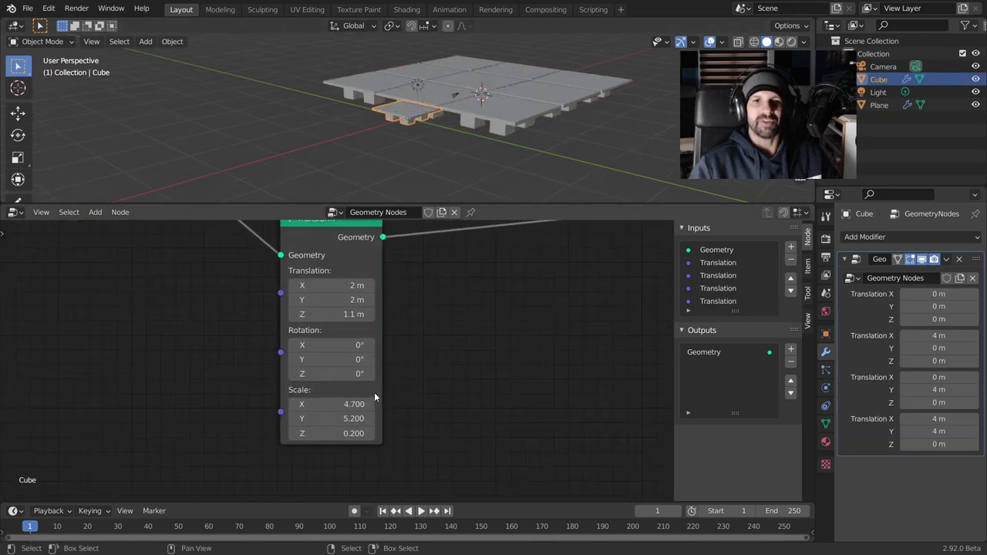
scroll(374, 392, "up", 1)
scroll(374, 395, "up", 1)
mouse_move(370, 430)
left_mouse_down()
mouse_move(432, 431)
mouse_move(363, 431)
left_mouse_up()
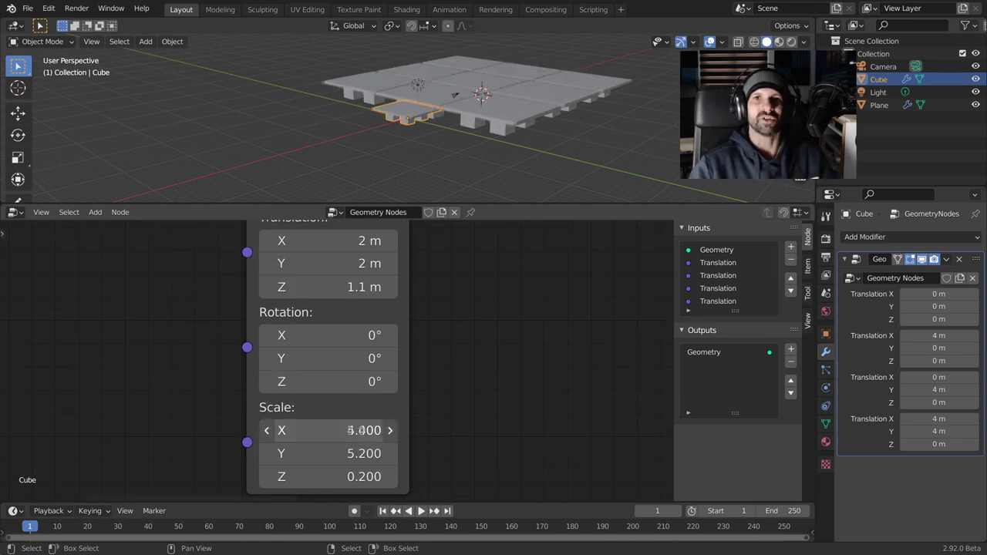
mouse_move(544, 142)
middle_mouse_down()
mouse_move(500, 98)
mouse_move(531, 89)
middle_mouse_up()
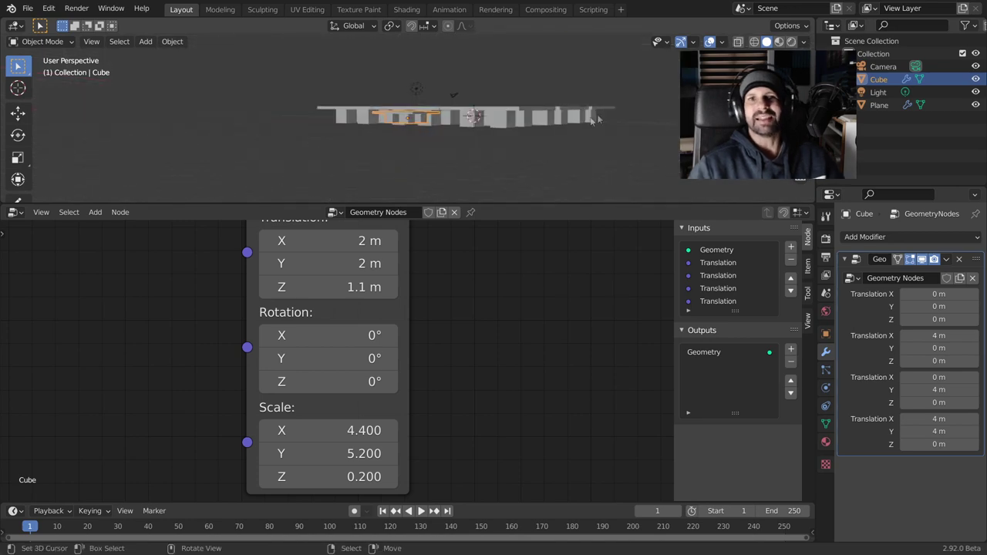
scroll(497, 347, "down", 2)
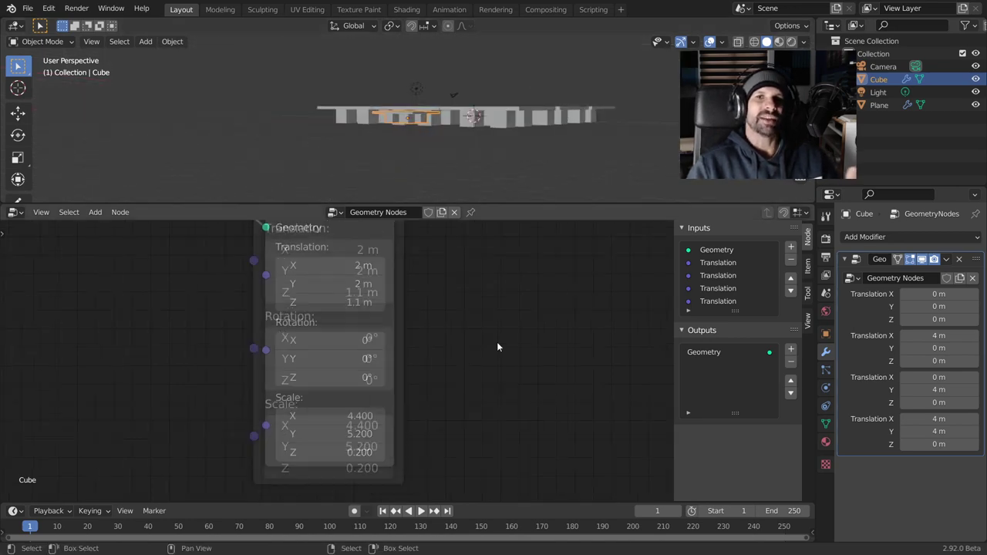
scroll(497, 348, "down", 2)
scroll(496, 347, "down", 2)
scroll(497, 347, "down", 1)
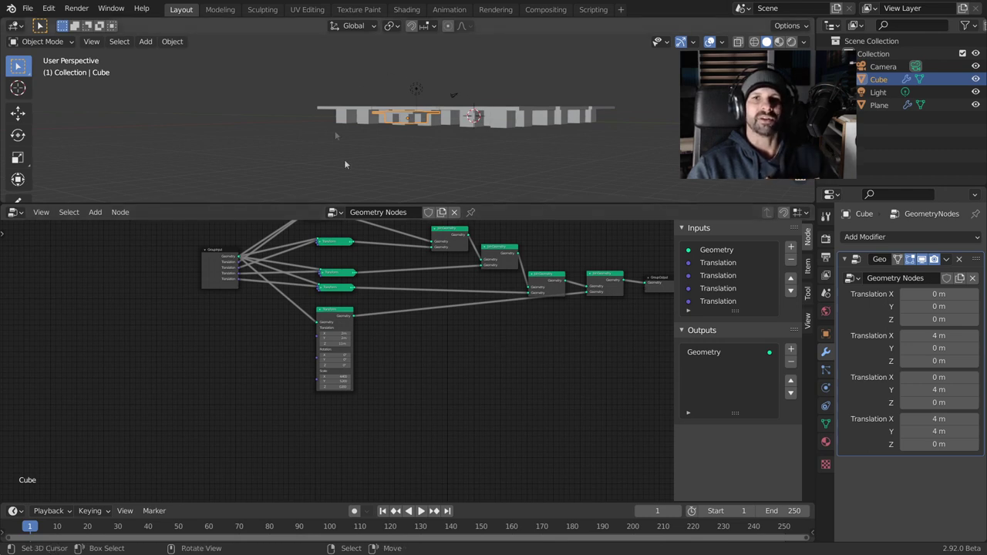
middle_click_drag(416, 246, 262, 320)
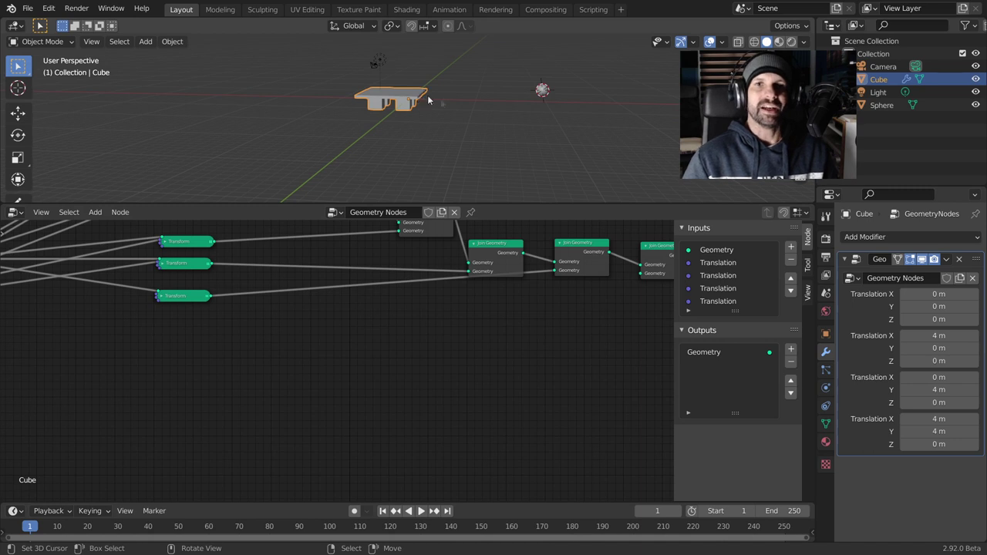
- Orbit the viewport and pan the node editor to the Transform and Join nodes
middle_click_drag(499, 125, 401, 139)
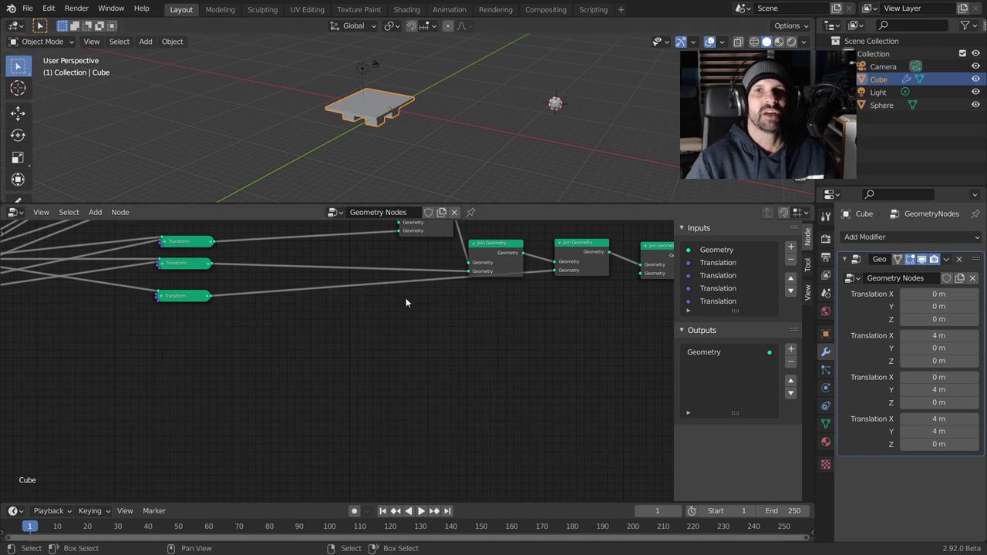
scroll(406, 298, "down", 1)
middle_click_drag(404, 308, 363, 298)
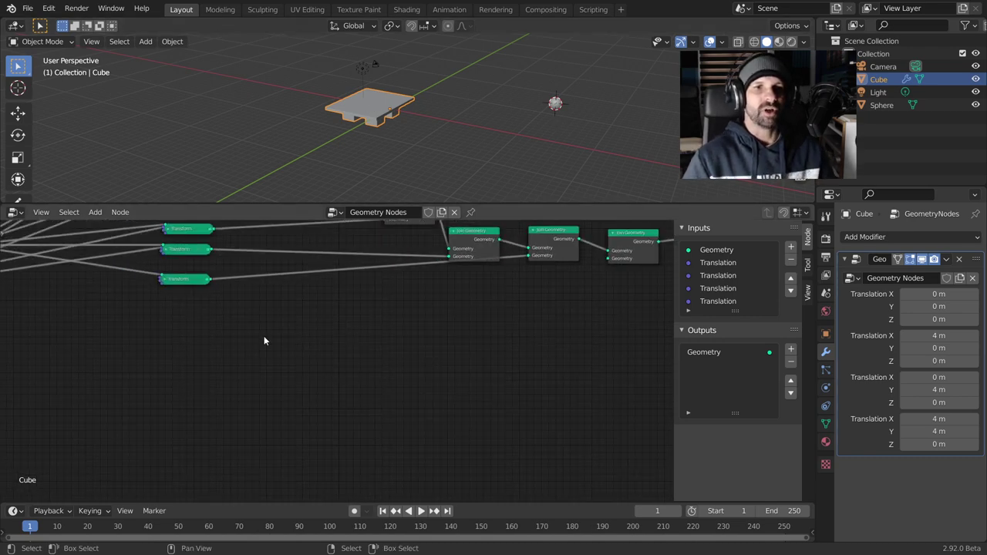
- Add a new Transform node below the existing ones in the Cube's tree
key("shift+a")
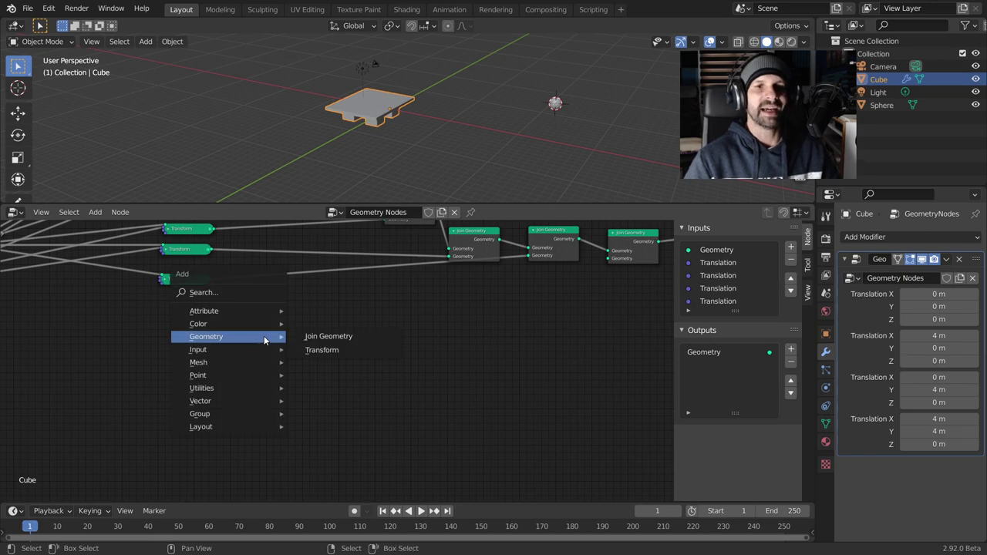
left_click(322, 350)
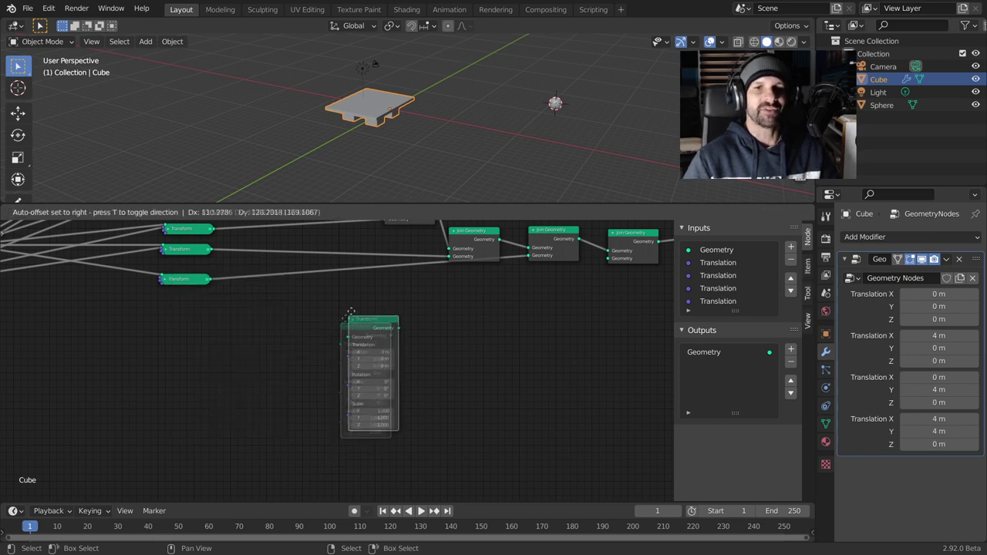
left_click(384, 359)
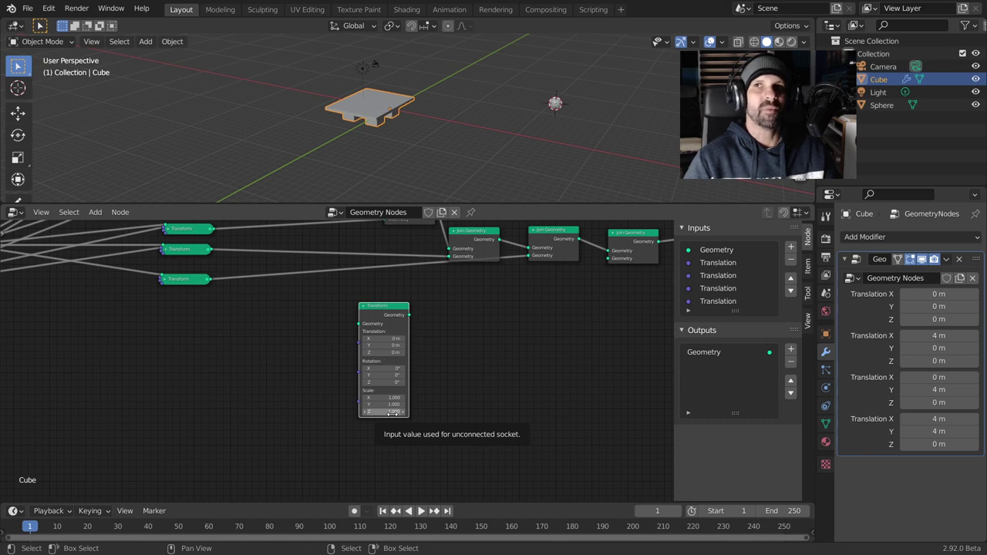
scroll(327, 319, "down", 1)
middle_click_drag(173, 308, 327, 319)
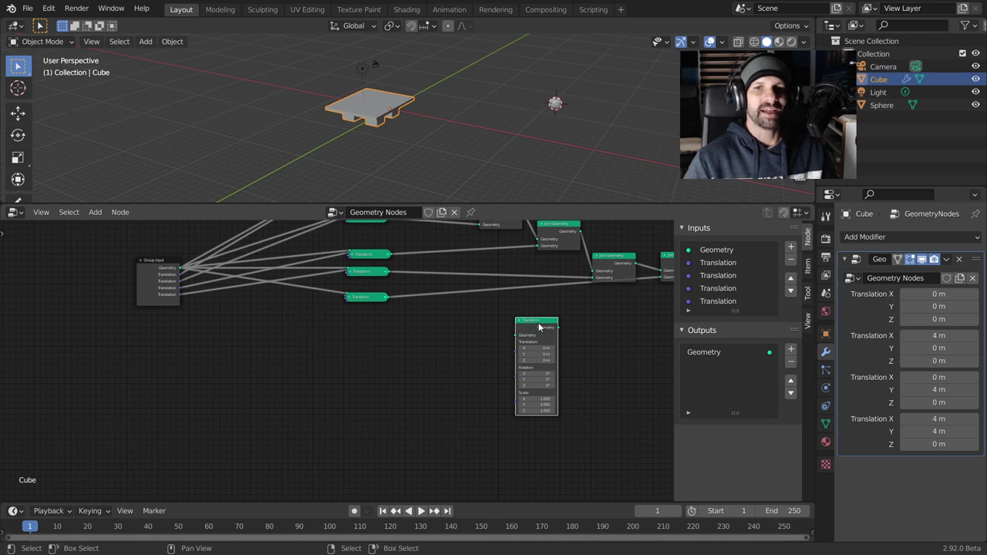
left_click_drag(540, 328, 502, 335)
- Add an Object Info node set to Sphere and feed its geometry into the Transform
key("shift+a")
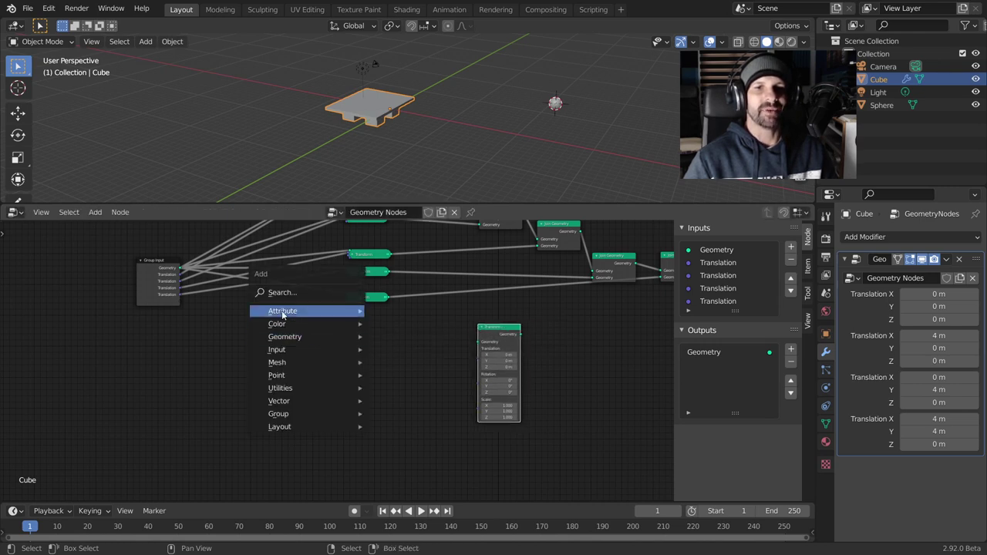
mouse_move(276, 349)
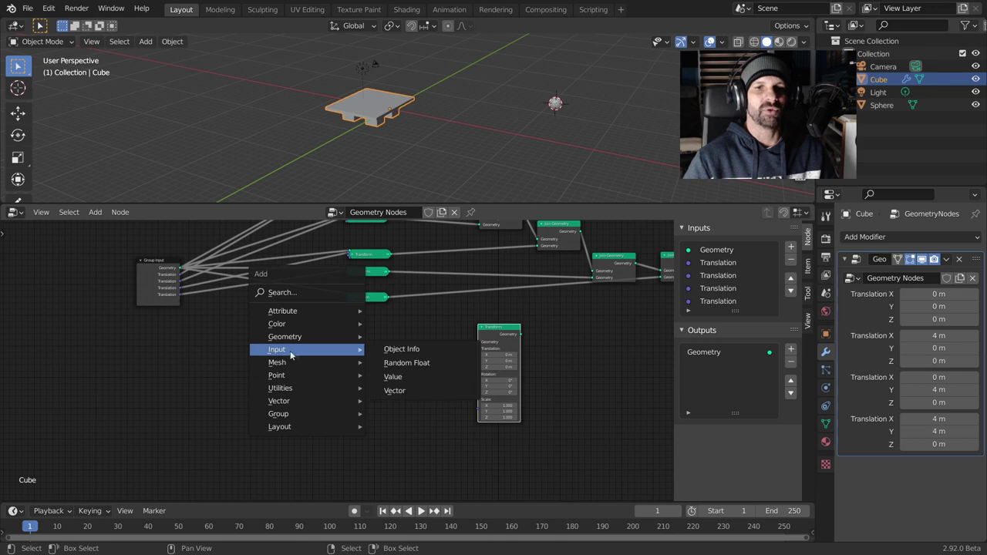
left_click(397, 349)
left_click(379, 337)
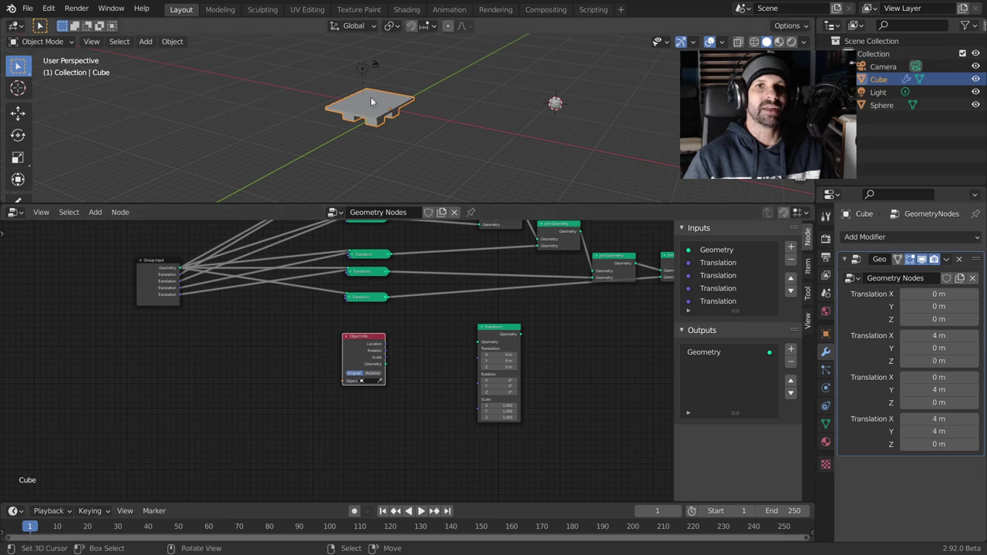
scroll(391, 381, "up", 1)
scroll(401, 386, "up", 1)
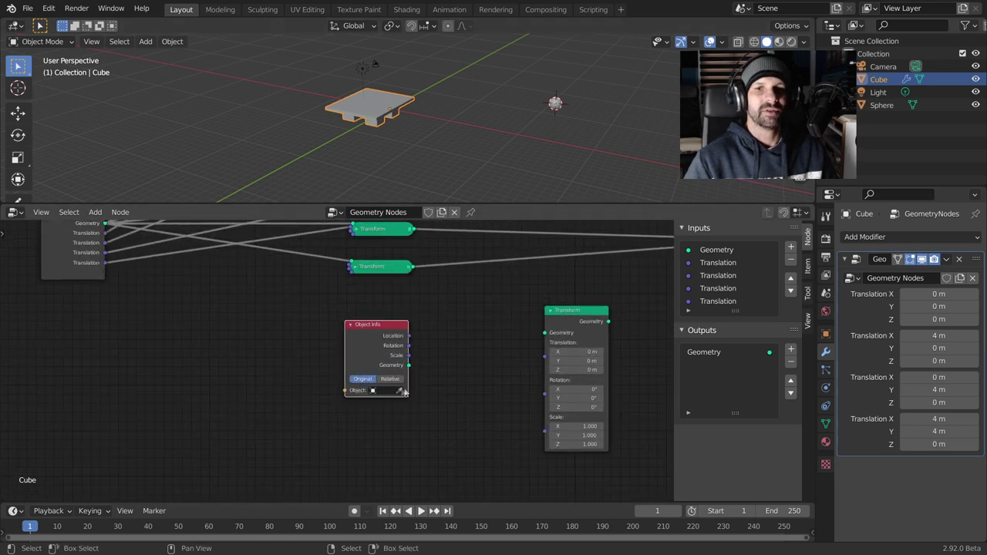
left_click(399, 391)
left_click(555, 101)
middle_click_drag(509, 352, 343, 307)
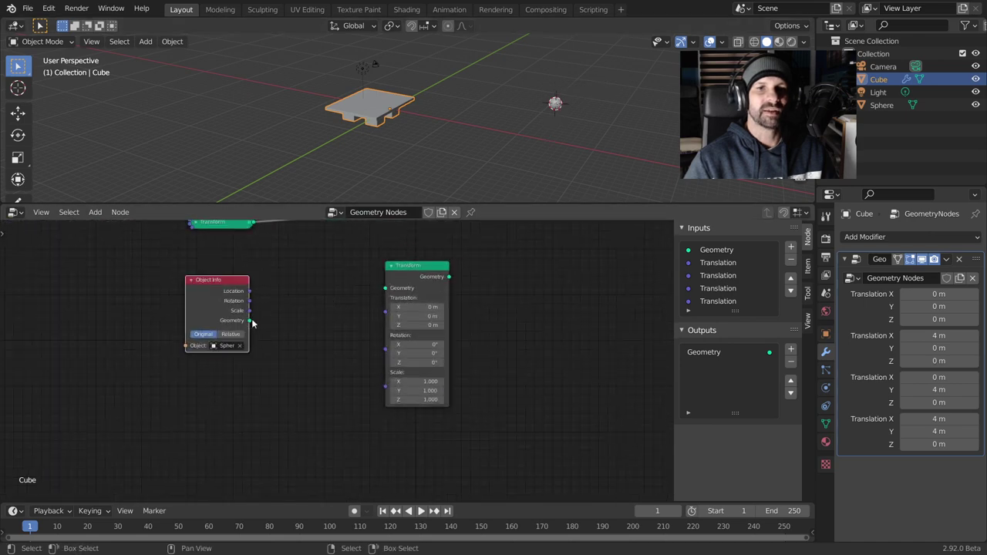
left_click_drag(250, 321, 385, 288)
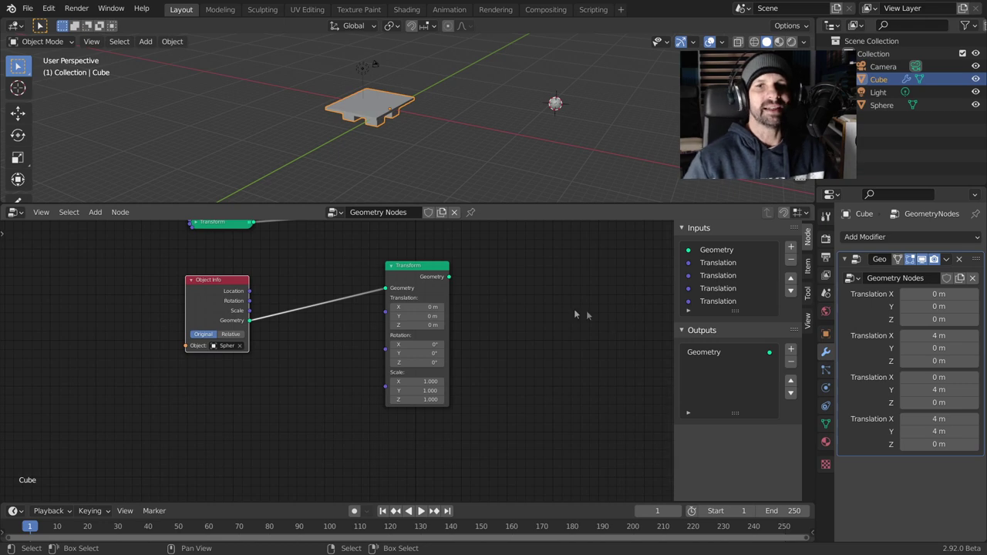
- Join the transformed sphere geometry into the output
scroll(574, 309, "down", 2)
scroll(566, 309, "down", 1)
middle_click_drag(497, 331, 413, 342)
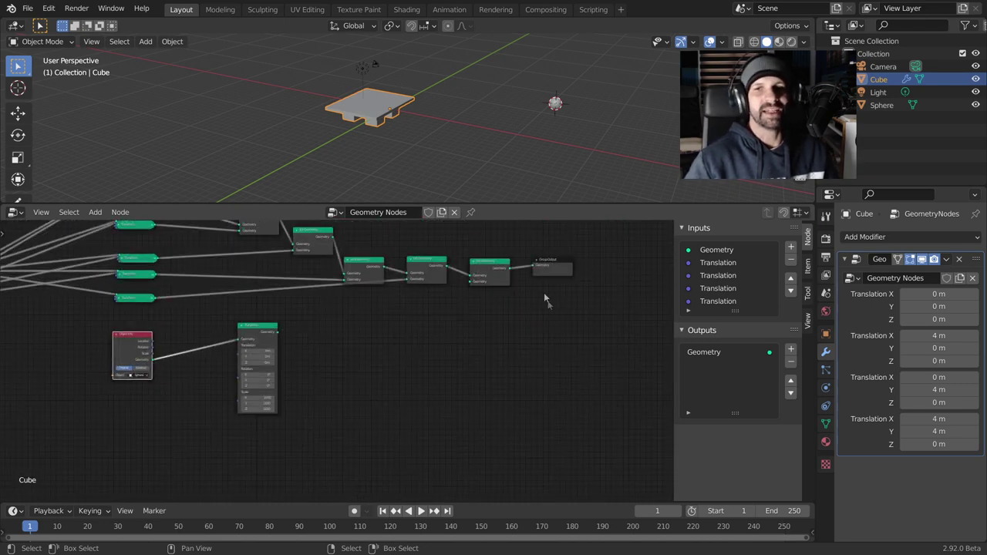
left_click_drag(557, 265, 579, 313)
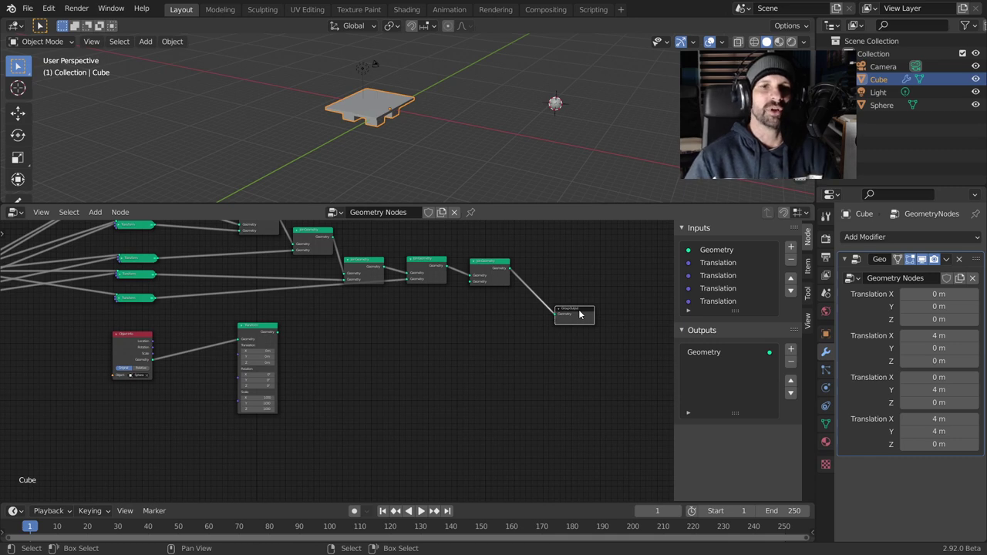
left_click_drag(243, 348, 486, 305)
- Stretch the sphere to Scale X 3.6 at 2.1, 0, 1.5 m, then delete the selected object
double_click(416, 418)
type("2")
key("Return")
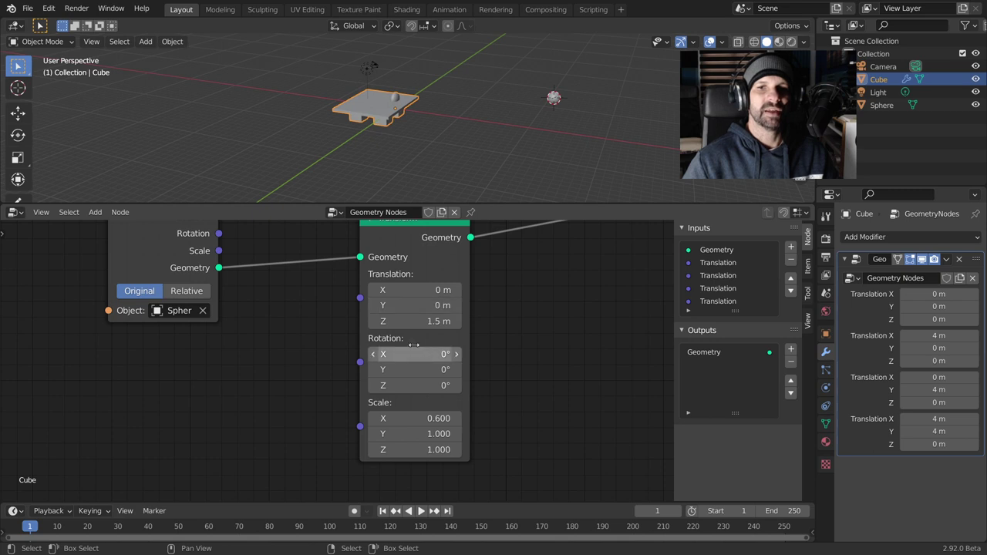
left_click_drag(416, 290, 436, 290)
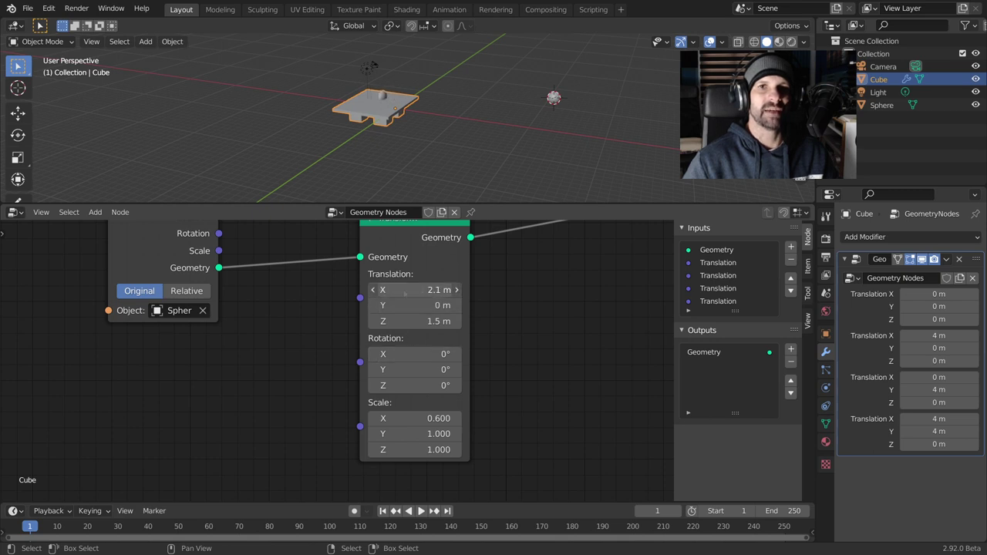
left_click_drag(417, 418, 447, 418)
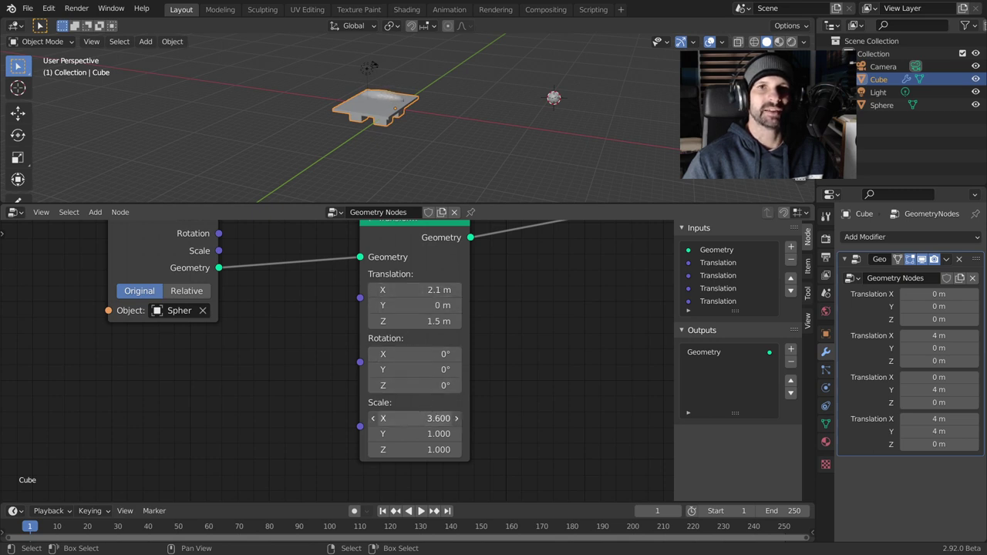
mouse_move(413, 188)
middle_mouse_down()
mouse_move(418, 162)
mouse_move(348, 135)
mouse_move(336, 88)
mouse_move(369, 201)
mouse_move(329, 158)
mouse_move(435, 159)
mouse_move(522, 49)
middle_mouse_up()
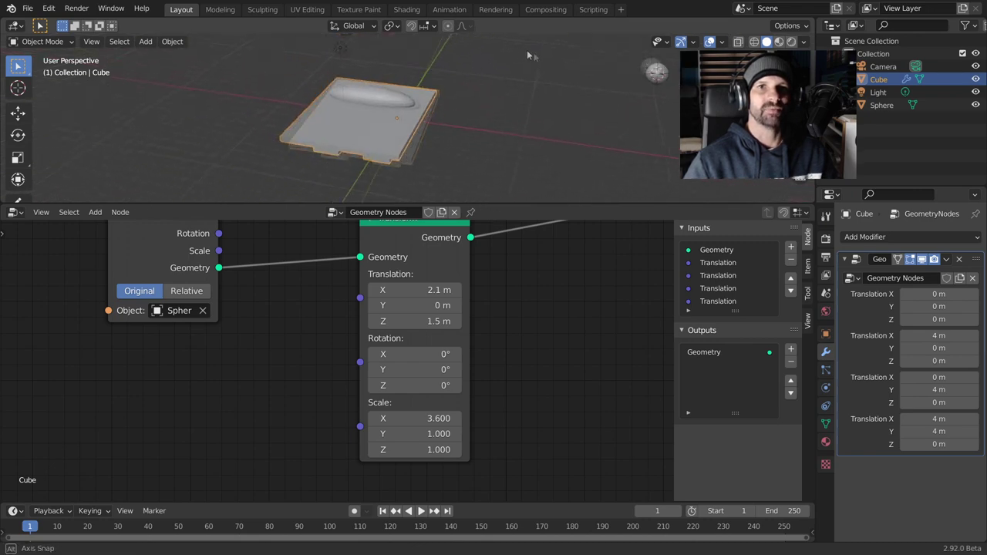
key("Delete")
- Add a plane and scale it up into a large ground plane
key("shift+a")
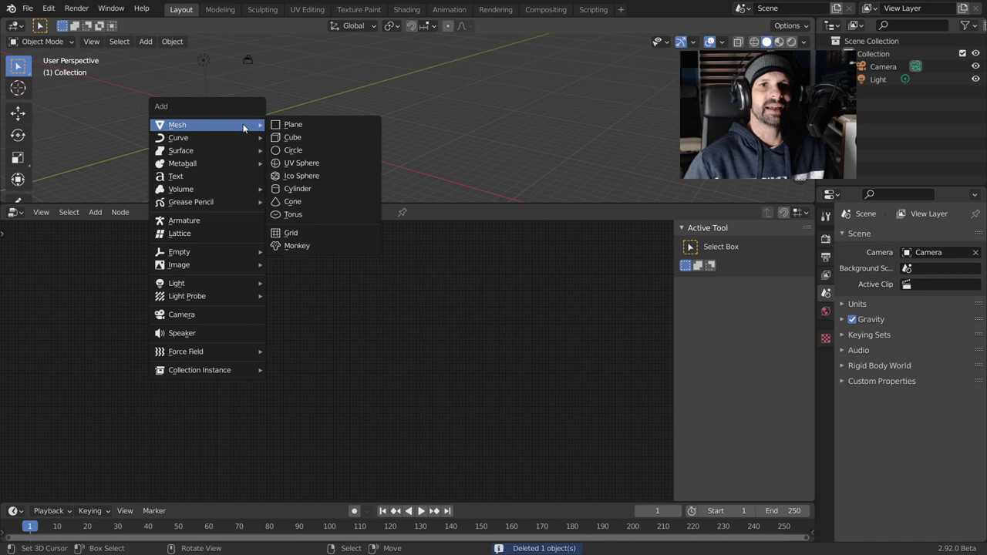
left_click(297, 129)
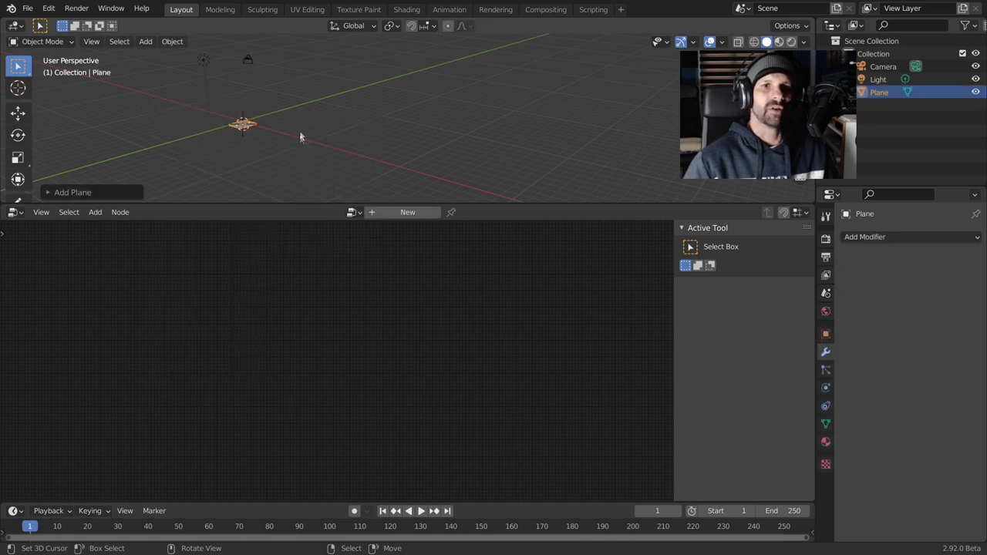
key("s")
left_click(413, 200)
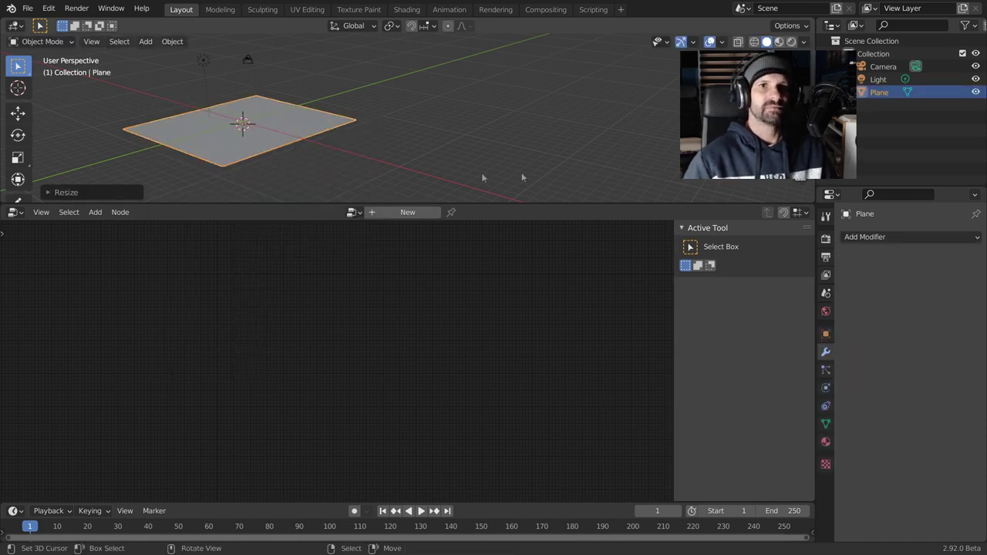
middle_click_drag(286, 132, 436, 110, "shift")
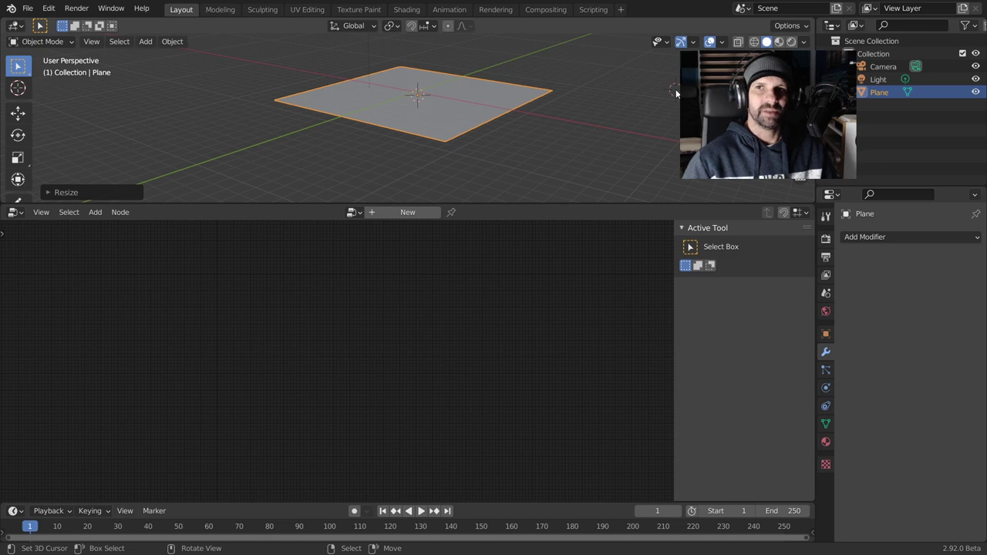
- Place the 3D cursor and add a Suzanne monkey head, framing it in view
right_click(613, 91, "shift")
key("shift+a")
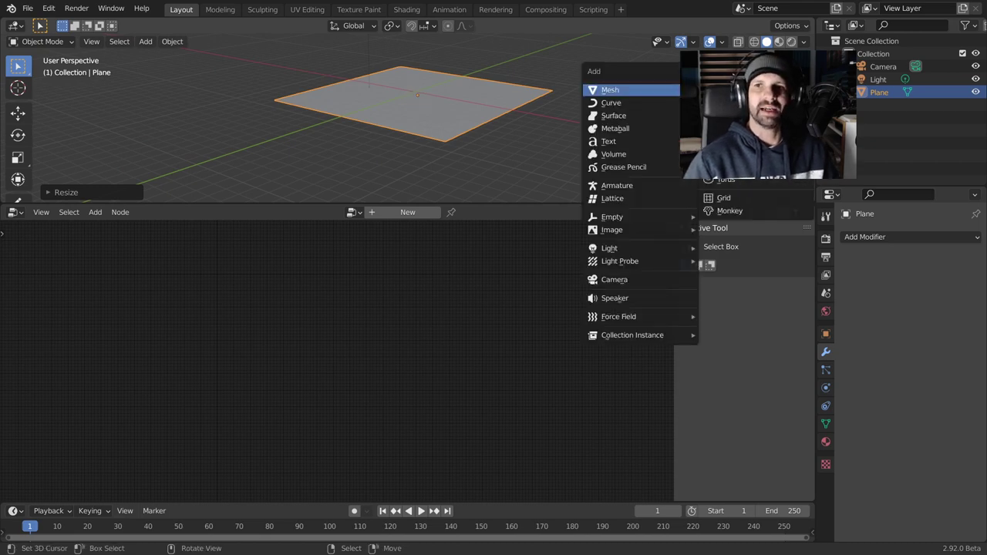
left_click(725, 189)
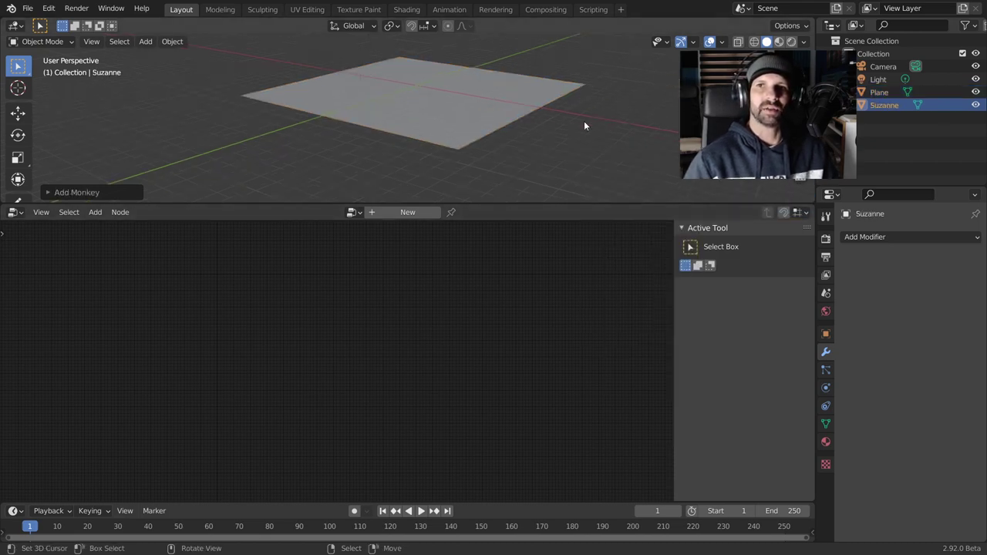
middle_click_drag(498, 105, 410, 74)
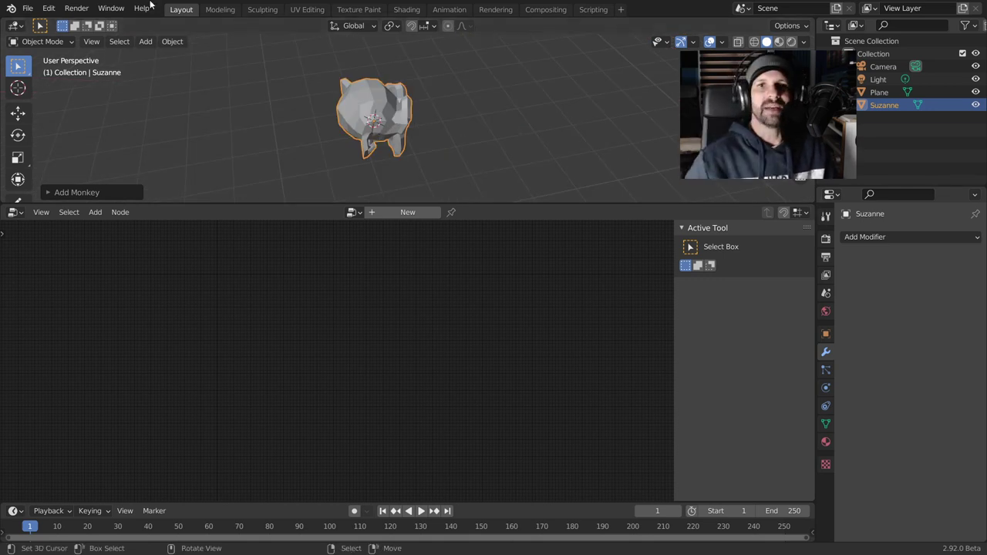
left_click(875, 237)
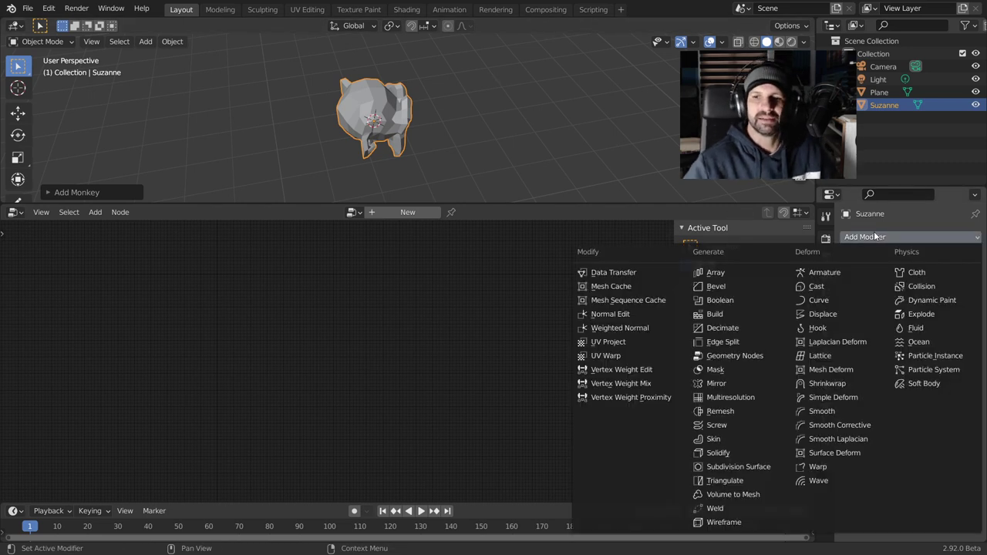
- Insert a Subdivision Surface node at Level 2 into Suzanne's tree and expose Level as a modifier input
left_click(757, 469)
left_click(962, 297)
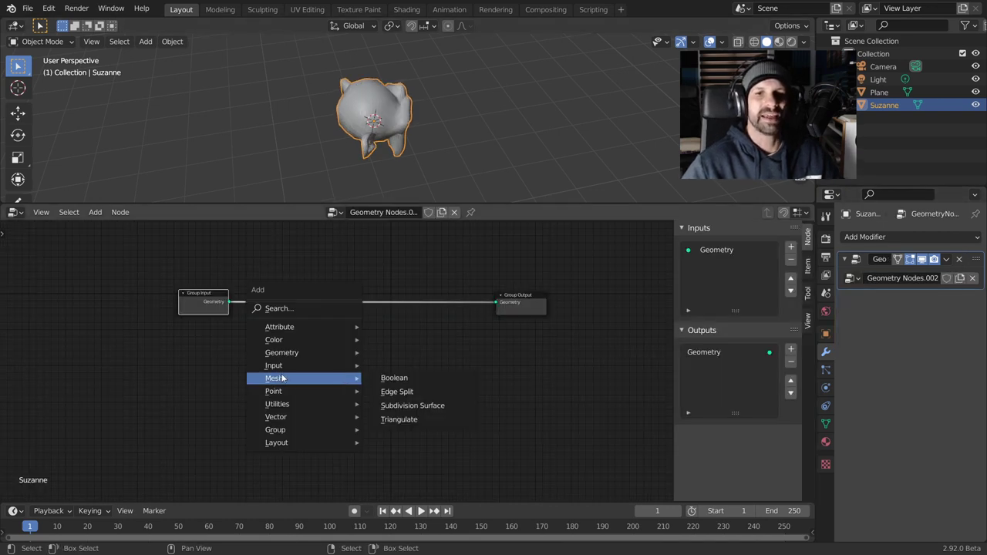
left_click(394, 406)
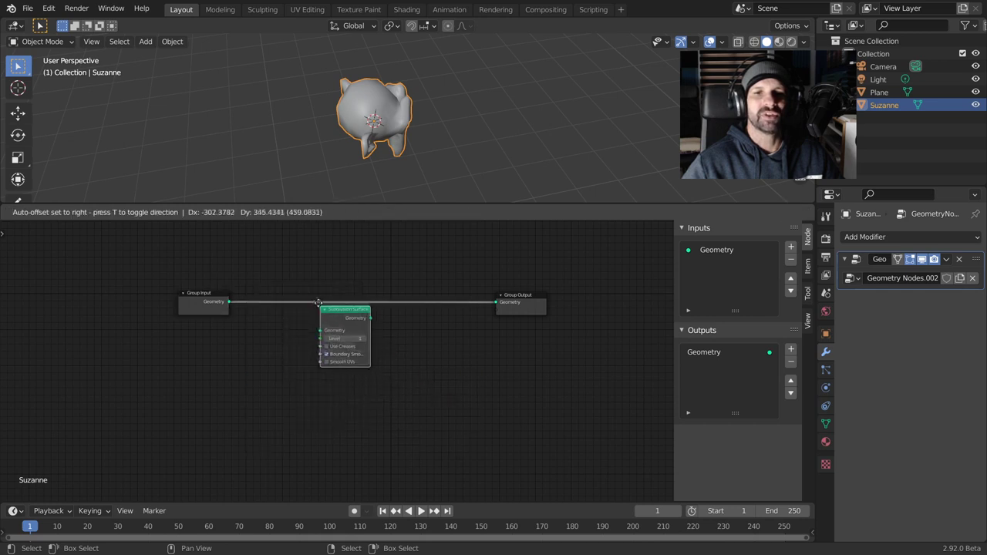
left_click(308, 287)
scroll(357, 104, "up", 6)
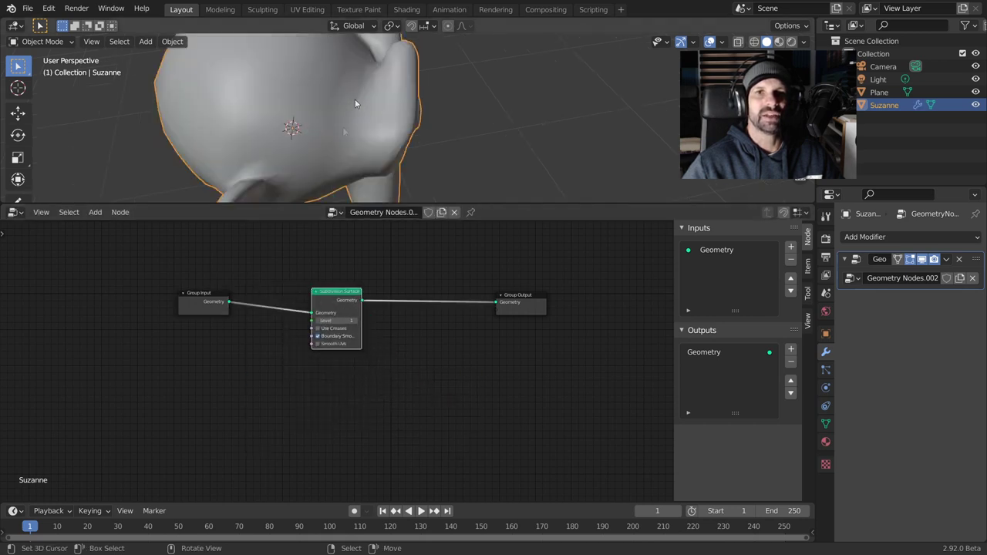
left_click(356, 321)
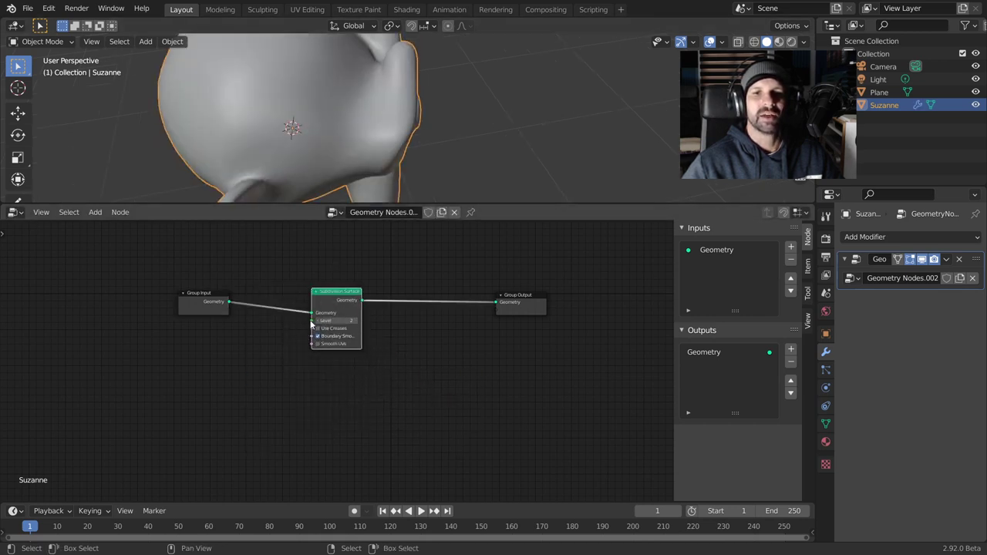
left_click_drag(313, 323, 228, 310)
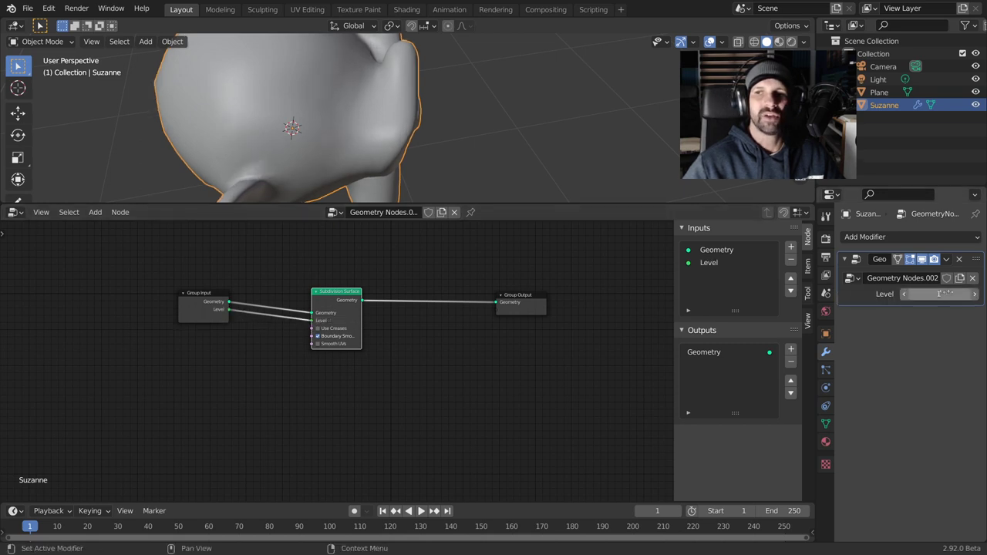
- Try a different Level value on the modifier, then return it to 2
left_click(975, 295)
left_click(975, 294)
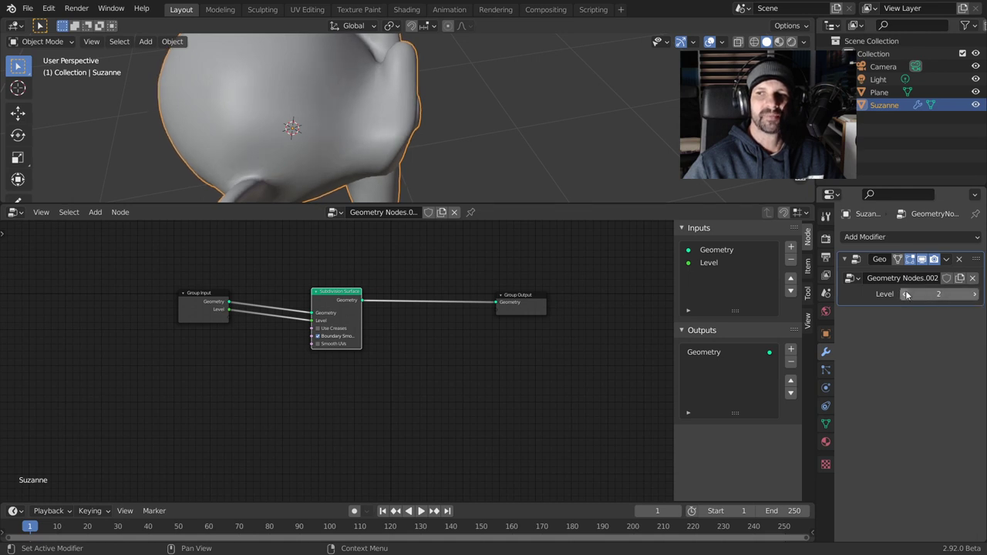
left_click(907, 295)
left_click(975, 294)
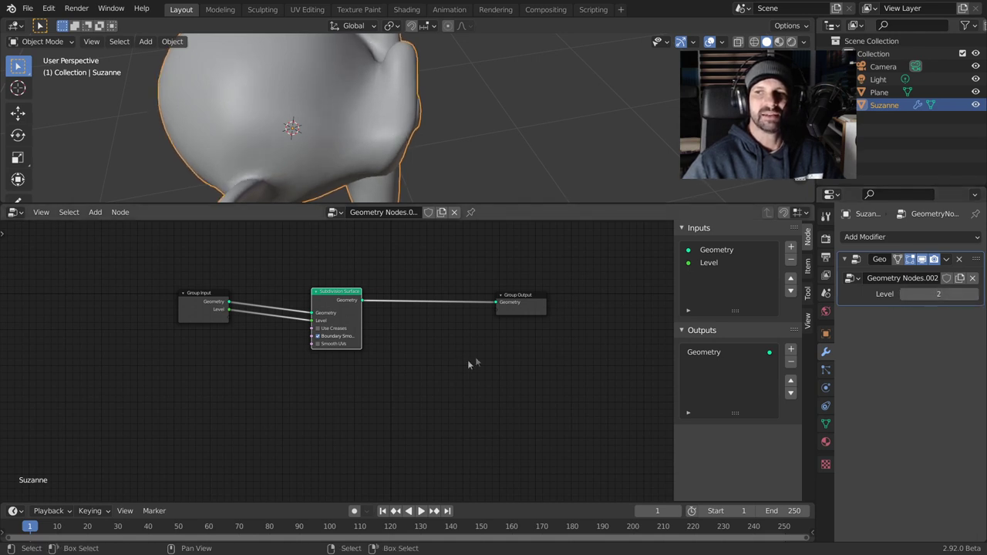
- Zoom in, move Group Input further left, and frame the whole node tree
scroll(426, 353, "up", 2)
scroll(428, 351, "up", 2)
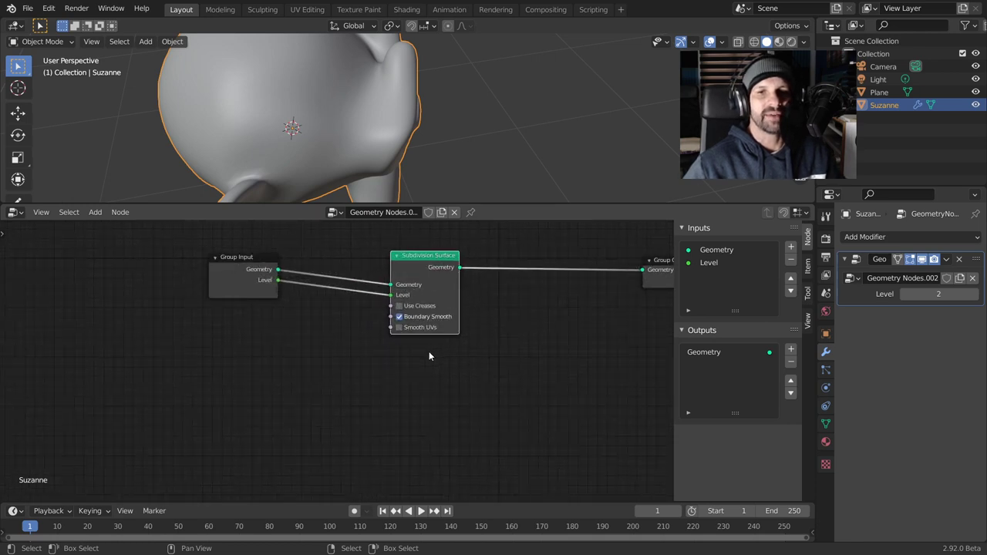
scroll(269, 298, "up", 1)
left_click_drag(236, 249, 209, 270)
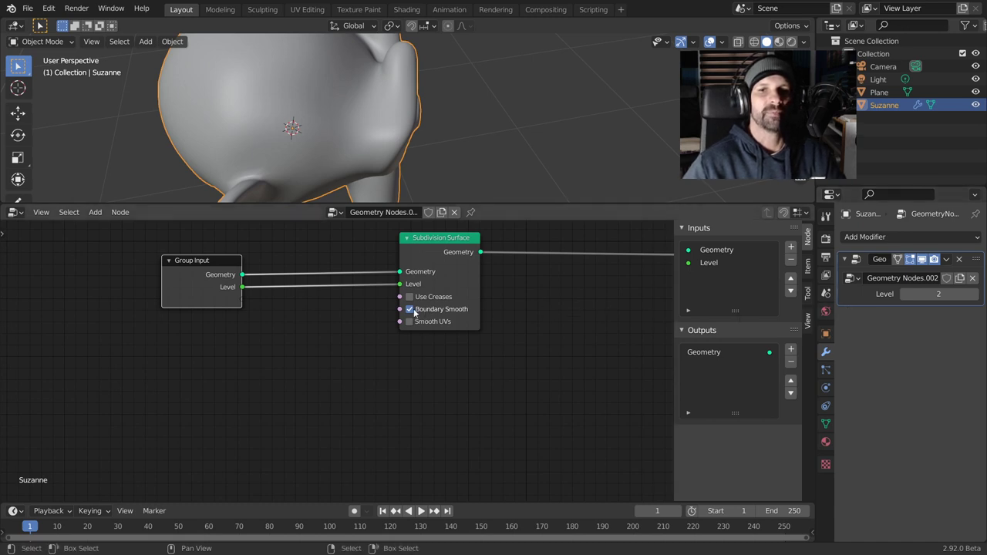
key("Home")
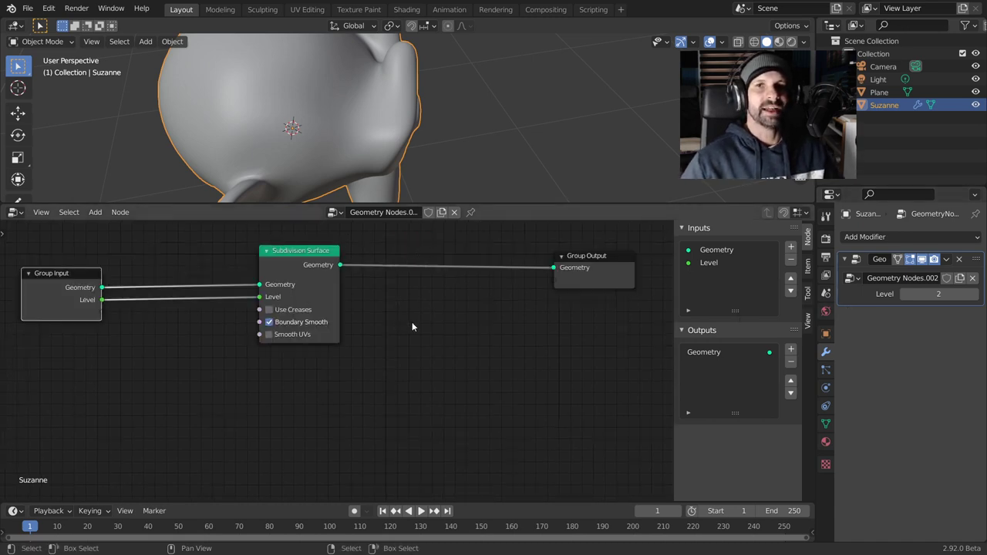
key("shift+a")
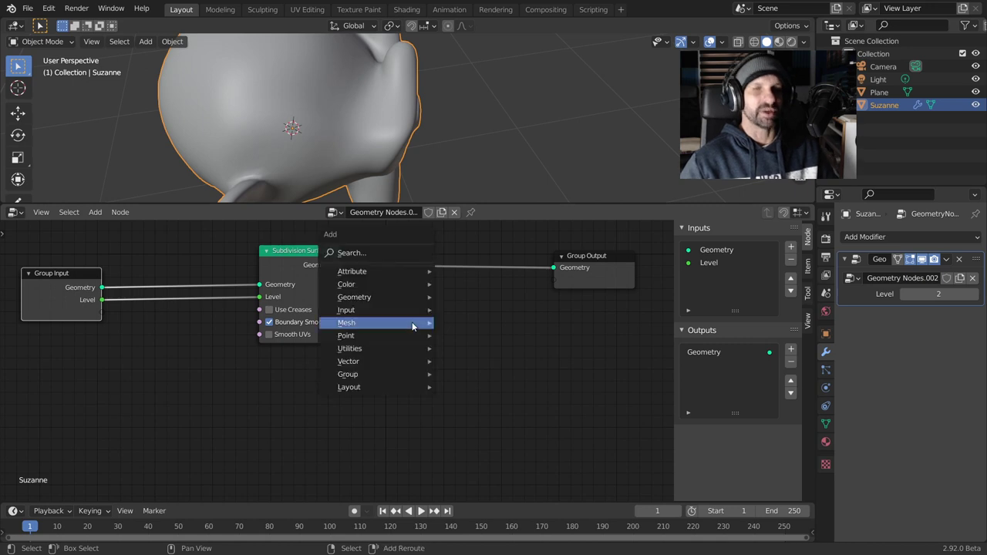
mouse_move(378, 322)
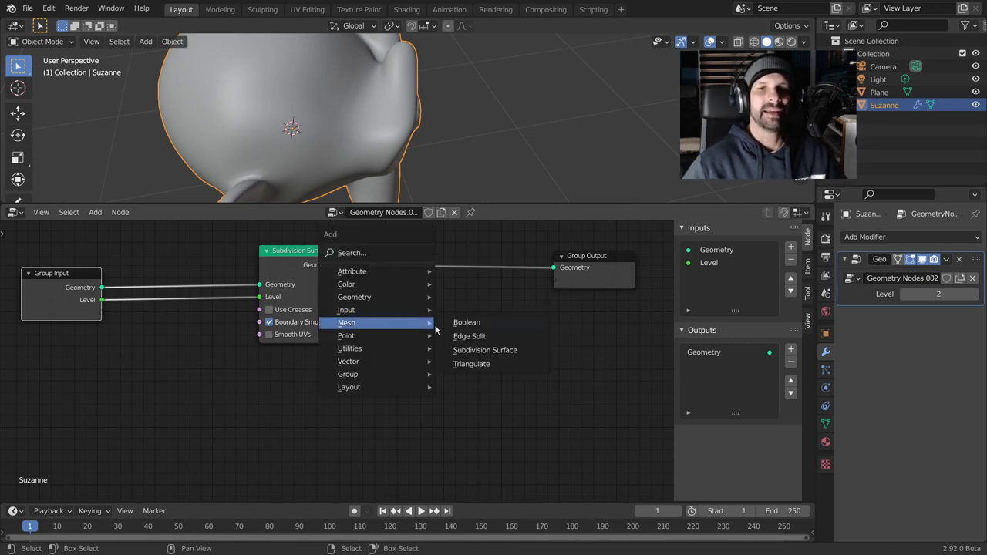
- Insert an Edge Split node before Group Output and lower its angle from 30° to 8.5°
left_click(477, 340)
left_click(396, 248)
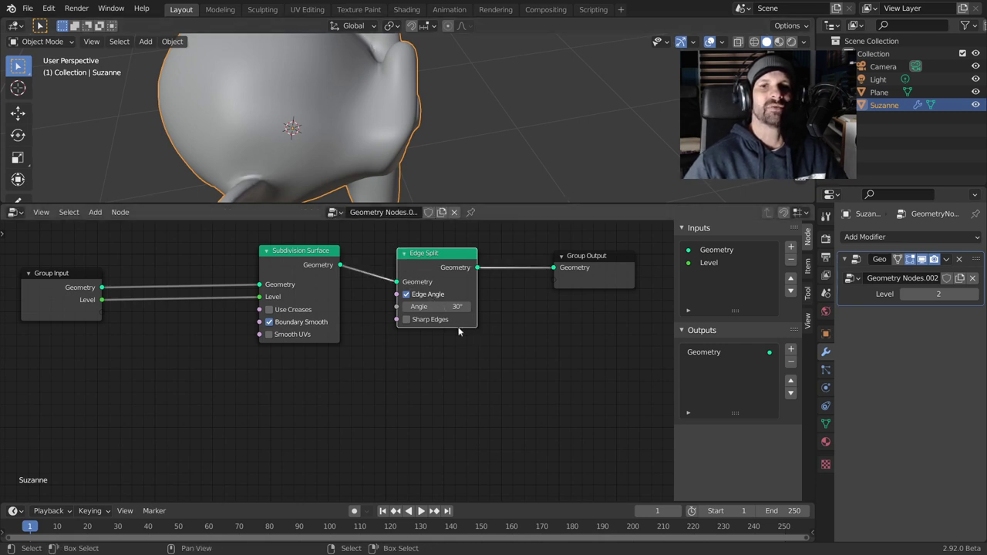
left_click_drag(452, 308, 449, 308)
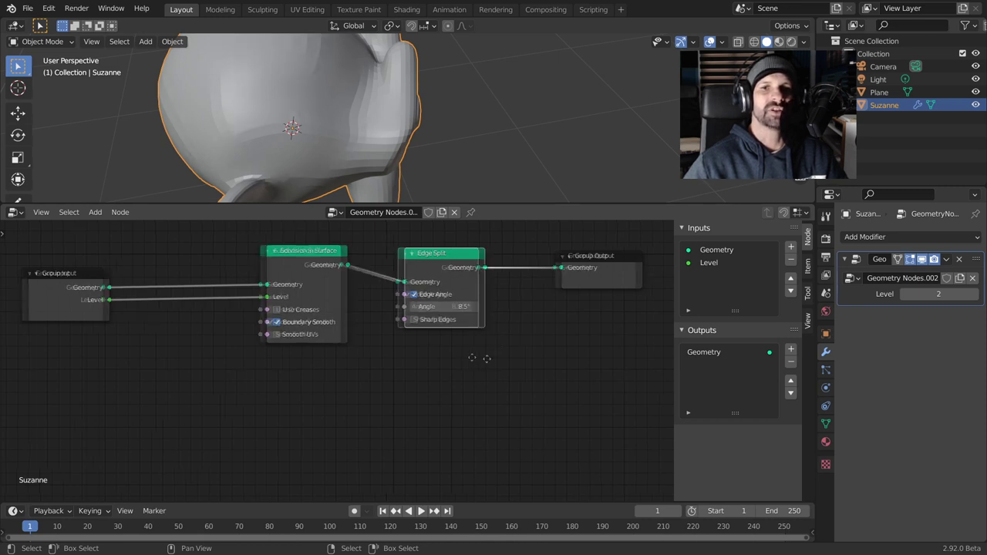
scroll(509, 332, "left", 3, "ctrl")
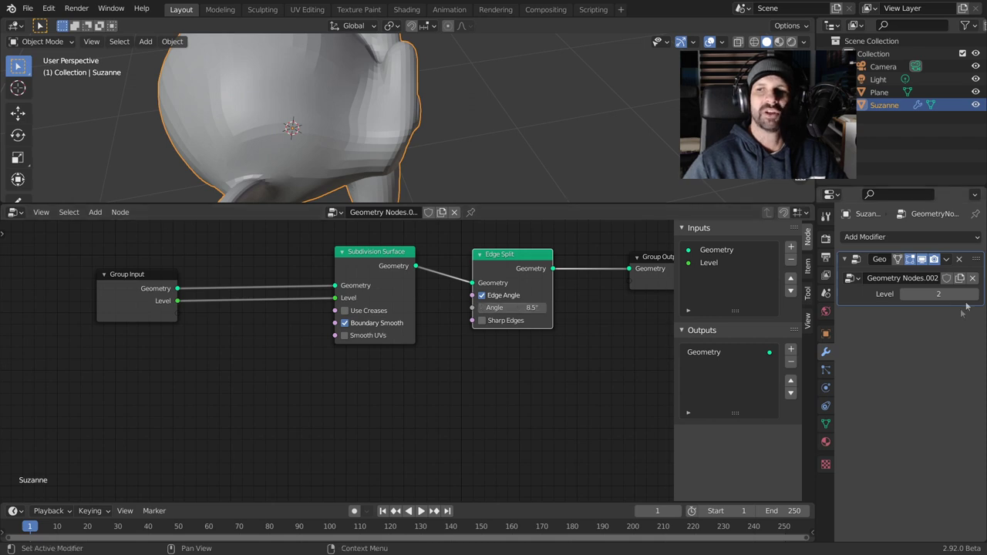
- Expose Edge Split's Angle and Edge Angle as modifier inputs, toggling Edge Angle on then back to 0
left_click_drag(472, 308, 177, 313)
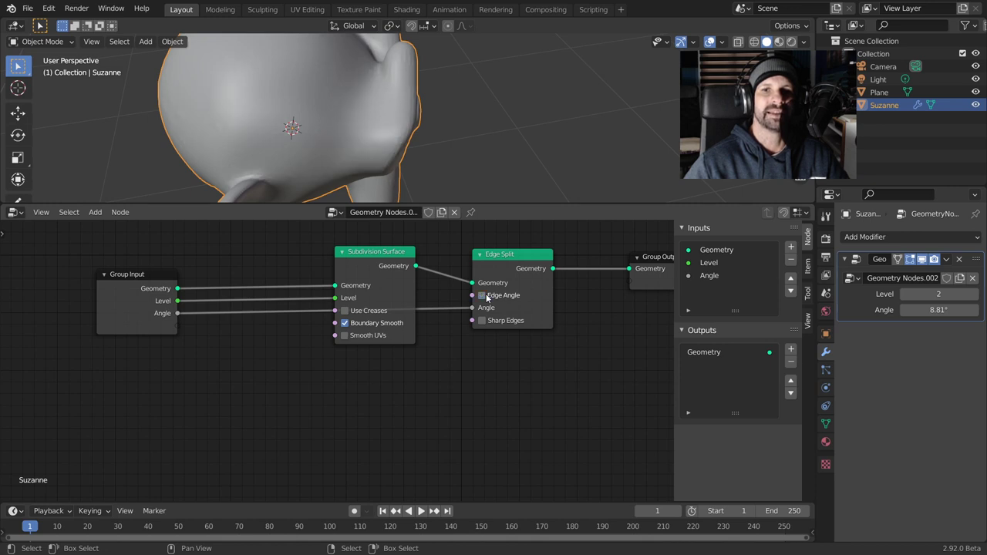
left_click_drag(470, 299, 178, 325)
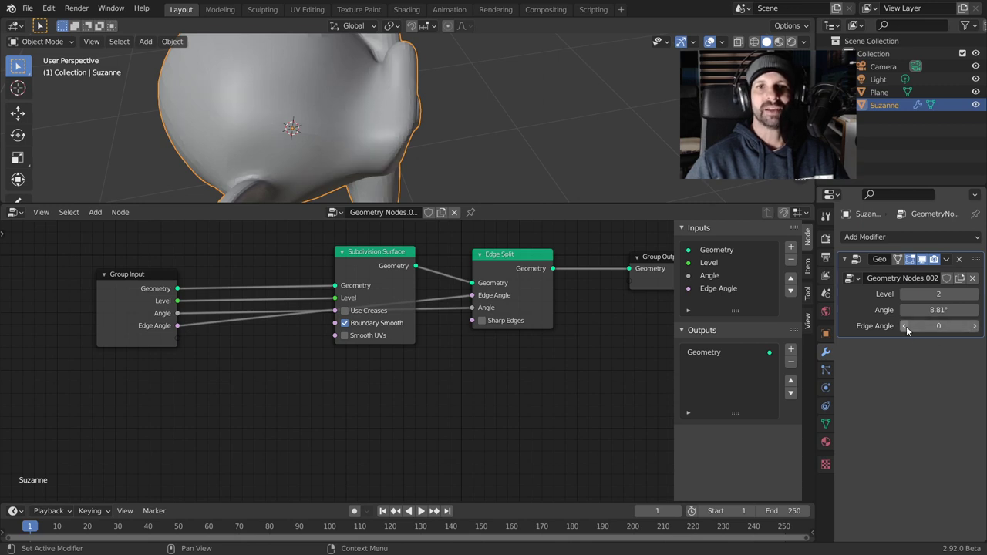
left_click_drag(906, 326, 913, 327)
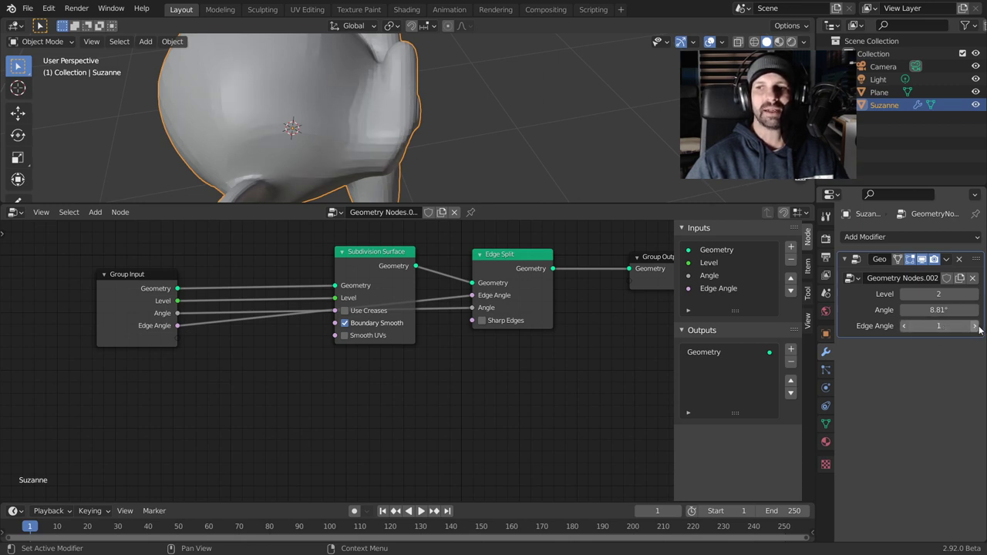
left_click(906, 327)
- Frame and recentre the node tree, then select the Subdivision Surface node
key("Home")
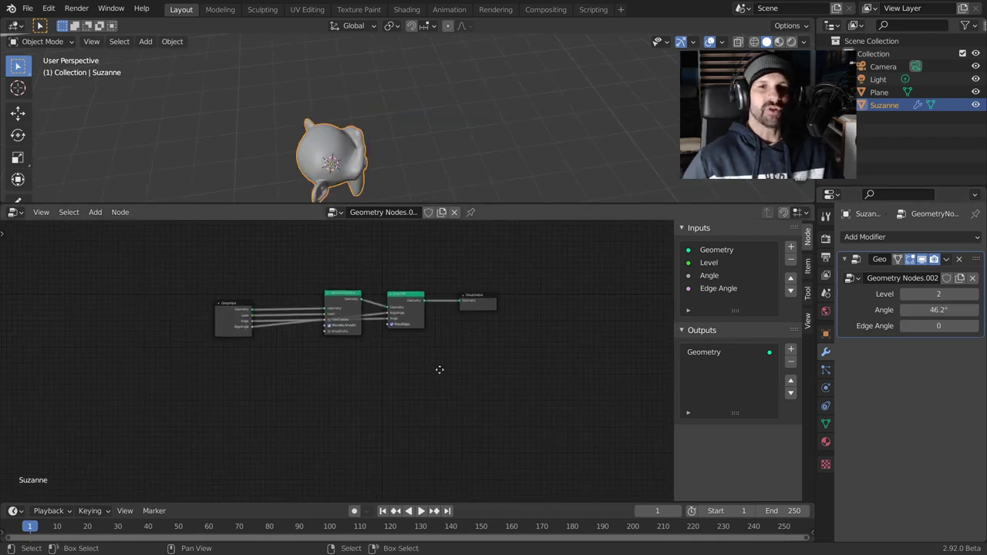
middle_click_drag(440, 369, 441, 368)
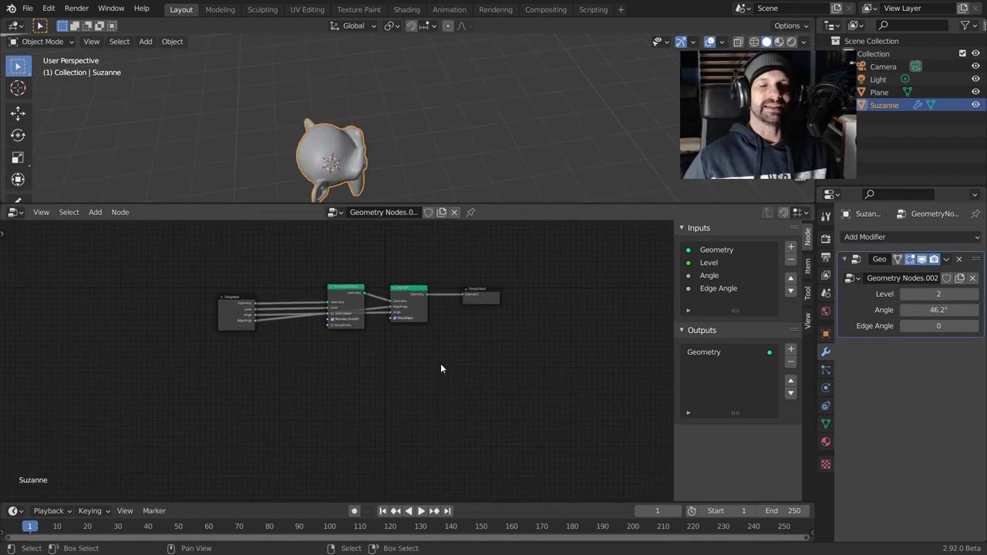
left_click(351, 289)
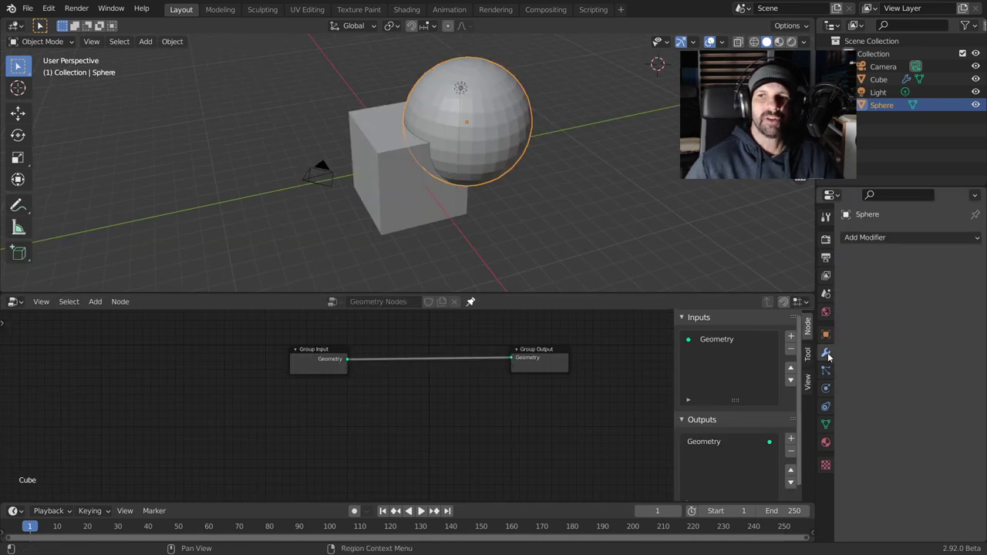
- Insert an Intersect Boolean node between Group Input and Group Output in the cube's tree
left_click(885, 240)
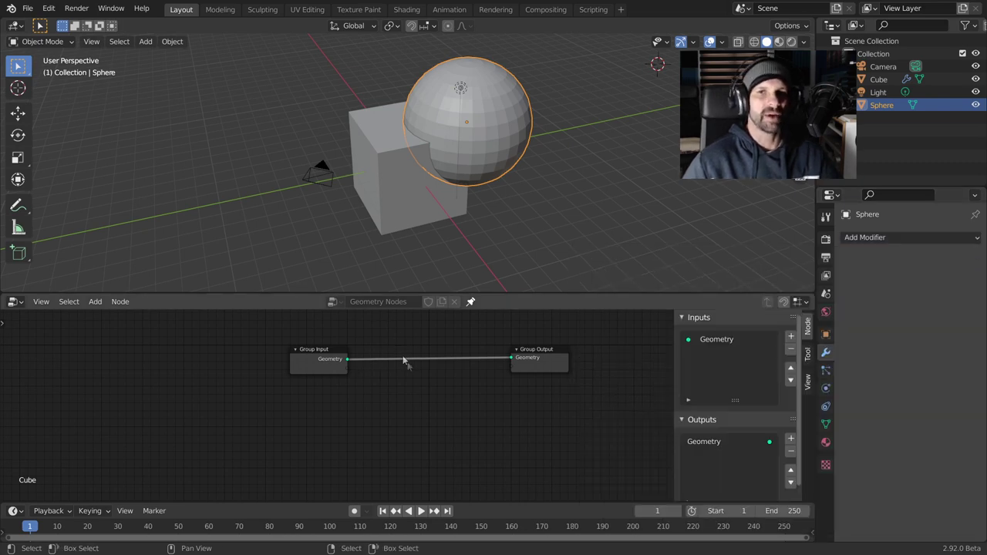
middle_click_drag(402, 360, 299, 344)
middle_click_drag(367, 381, 488, 381)
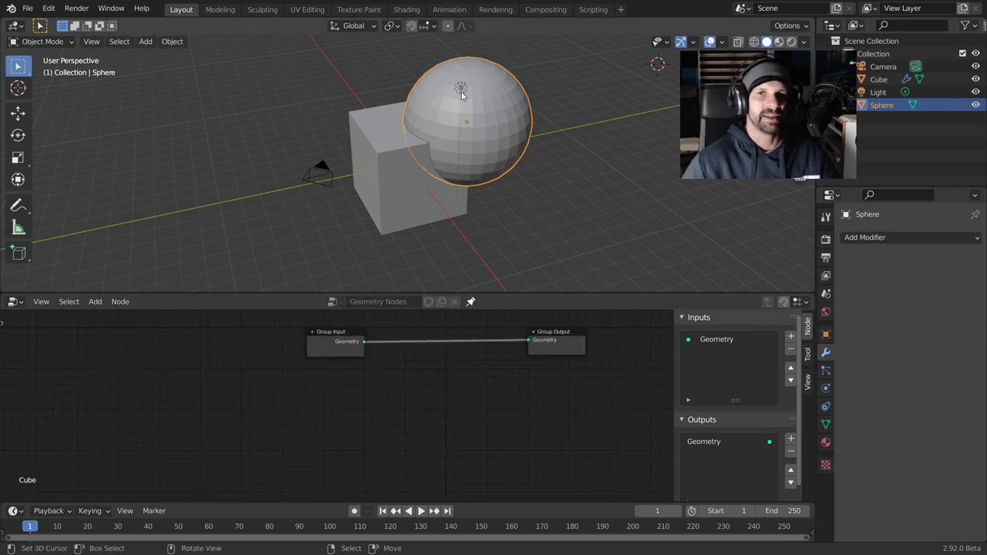
key("shift+a")
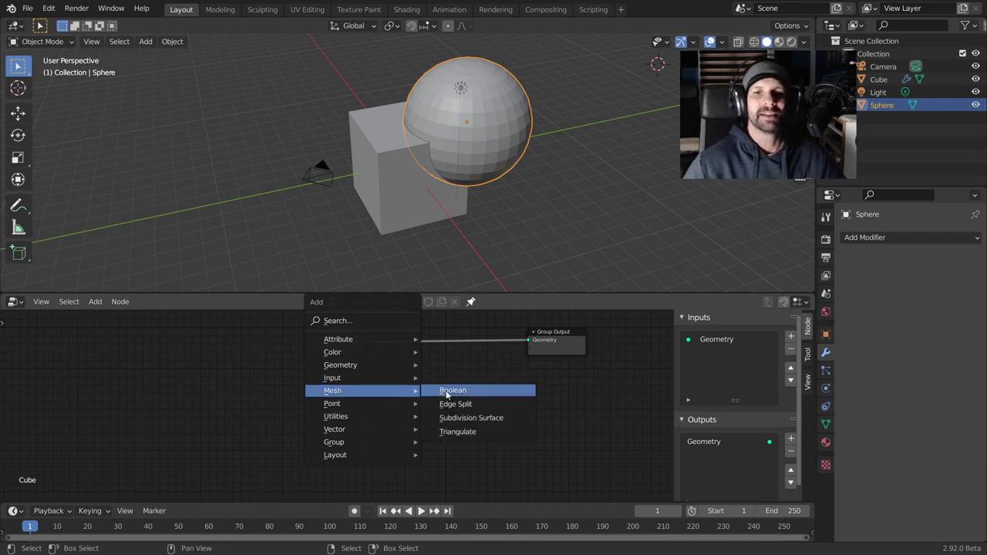
left_click(451, 390)
left_click(419, 327)
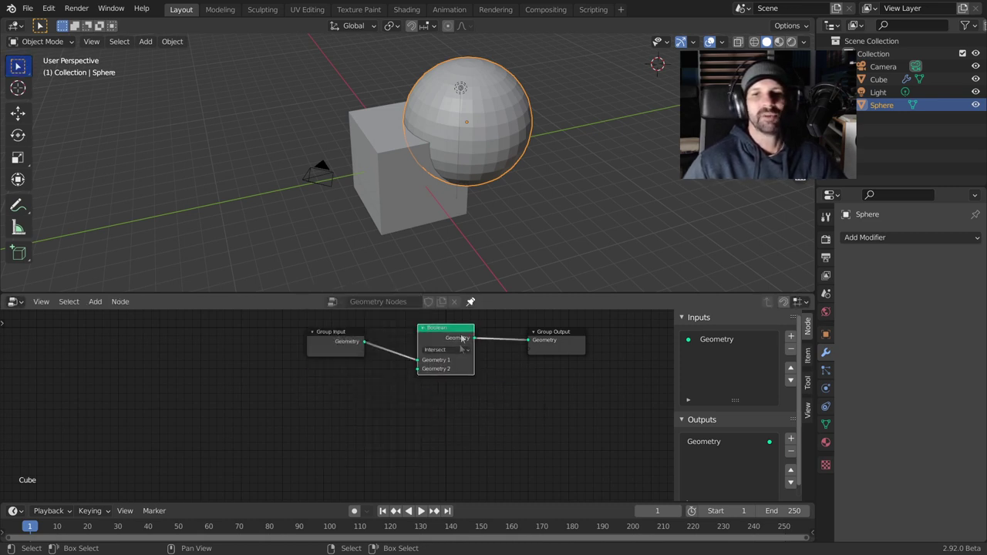
left_click_drag(461, 337, 475, 334)
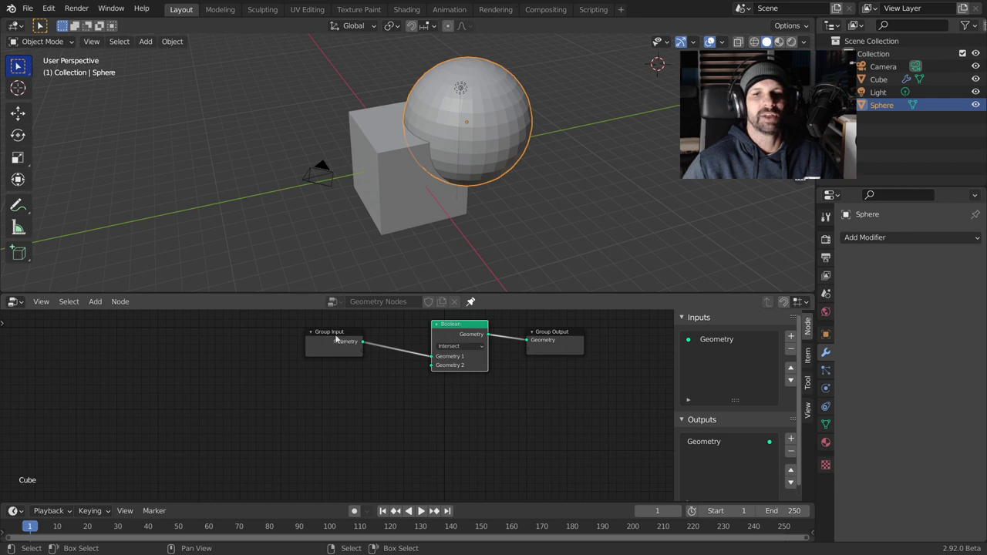
left_click(371, 146)
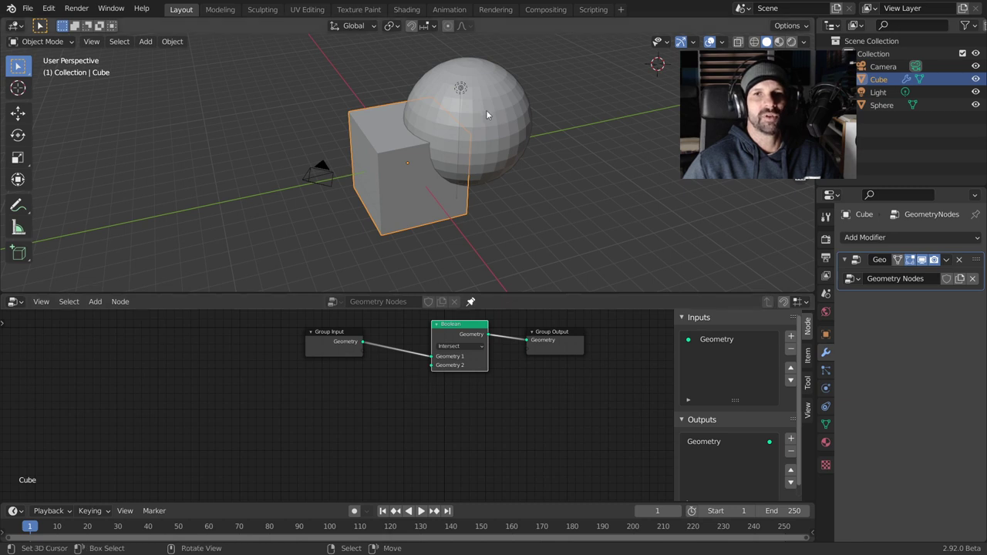
mouse_move(382, 399)
middle_mouse_down()
mouse_move(379, 359)
mouse_move(392, 388)
middle_mouse_up()
- Add an Object Info node picking the Sphere, set to Relative, linked to Boolean's Geometry 2
key("shift+a")
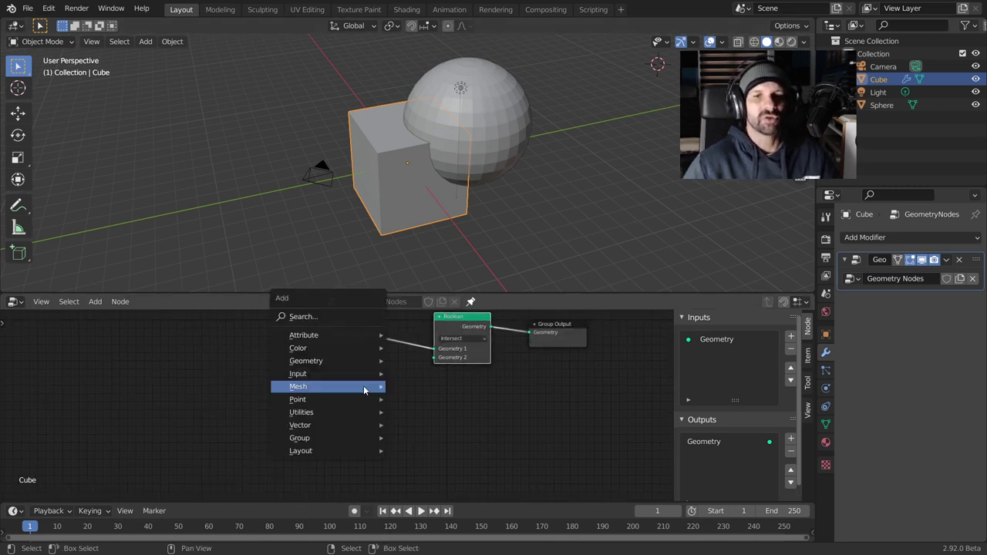
mouse_move(298, 374)
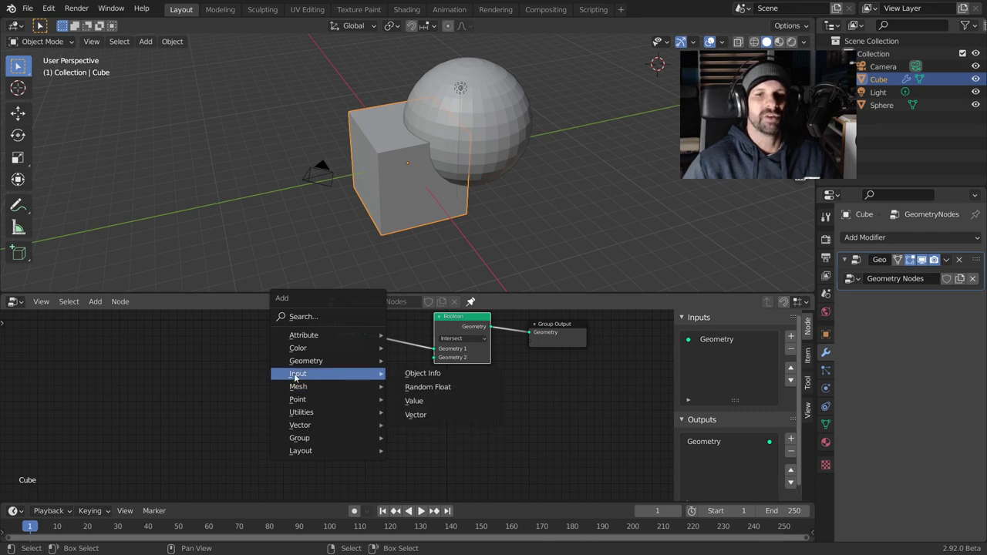
left_click(423, 373)
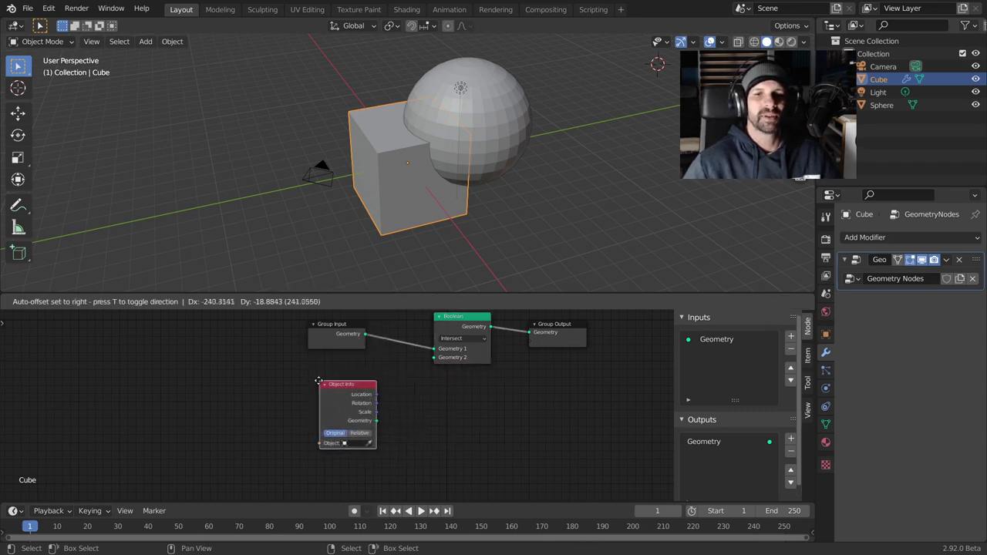
left_click(305, 376)
left_click(354, 438)
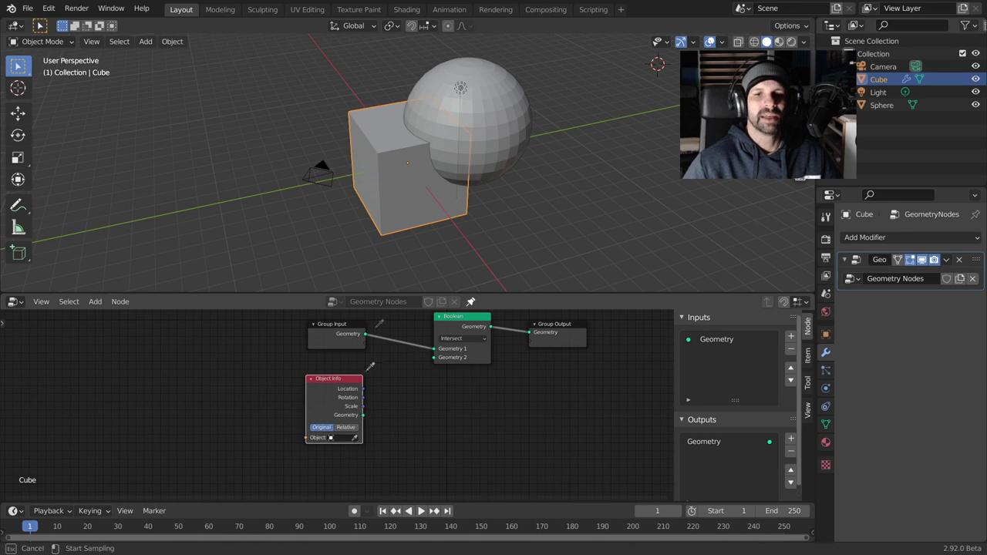
left_click(476, 127)
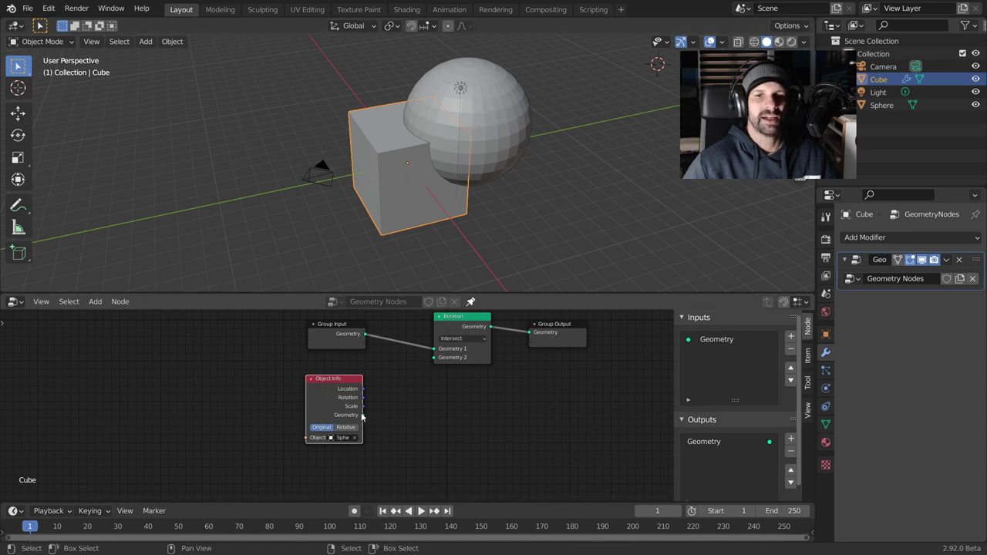
left_click_drag(361, 415, 434, 357)
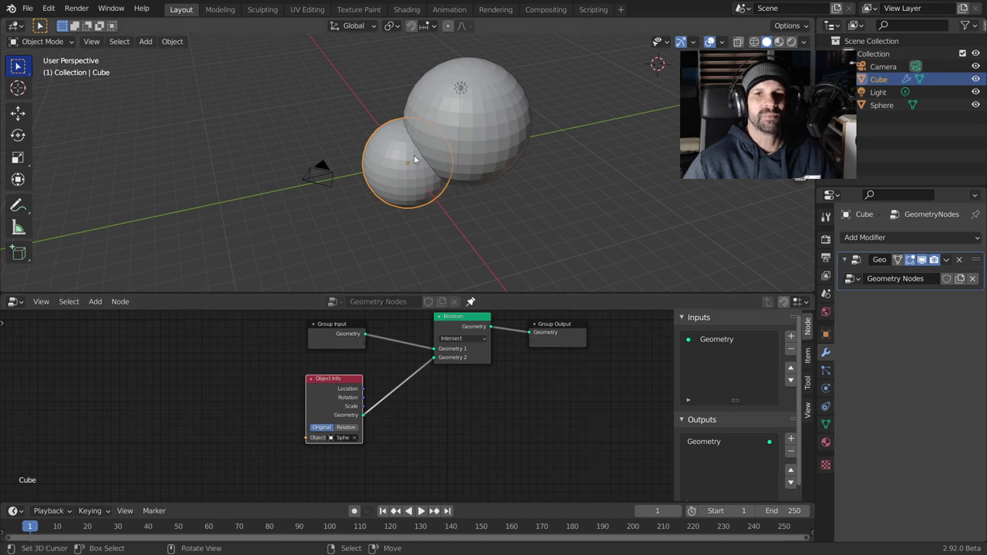
left_click(349, 428)
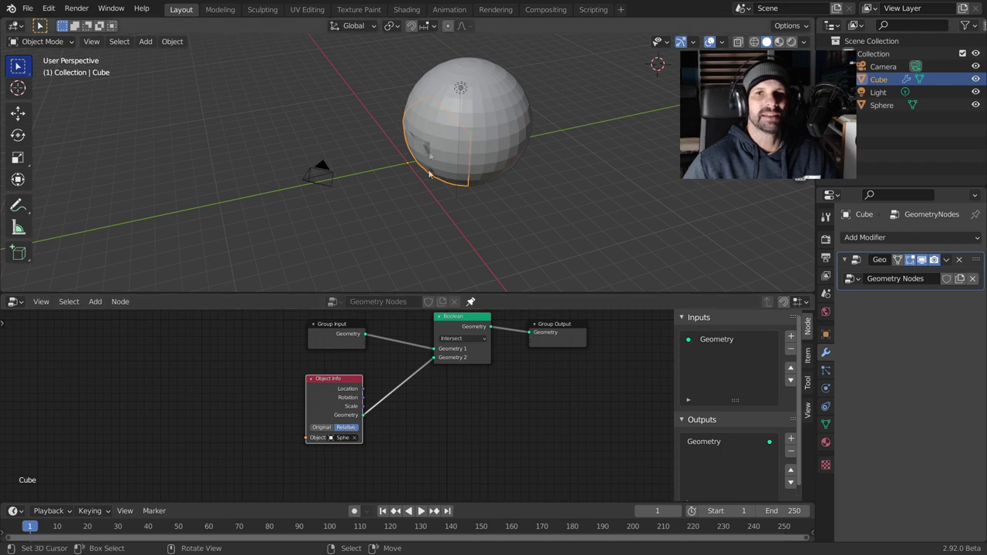
- Try Union, then set the Boolean operation to Difference to carve the cube
middle_click_drag(429, 174, 450, 106)
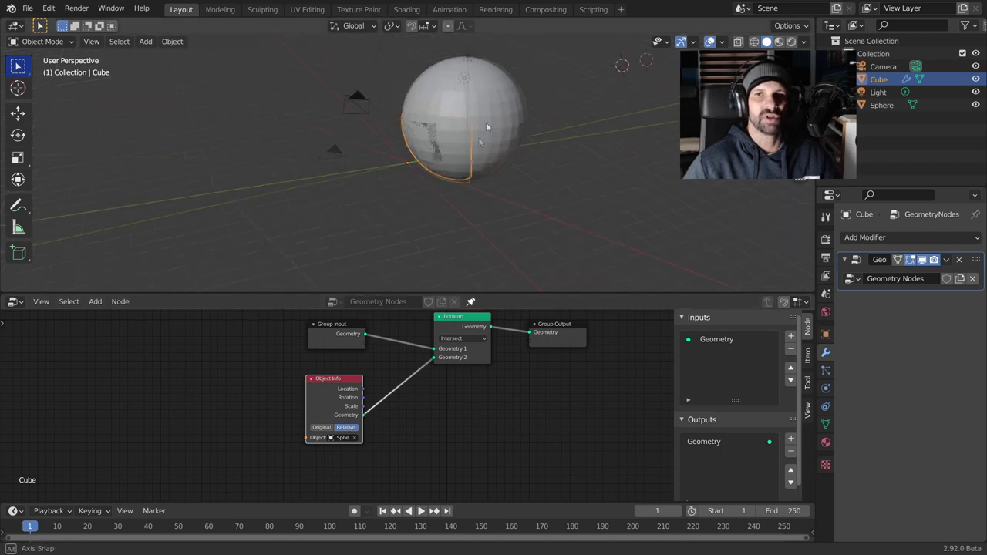
left_click(461, 339)
left_click(453, 357)
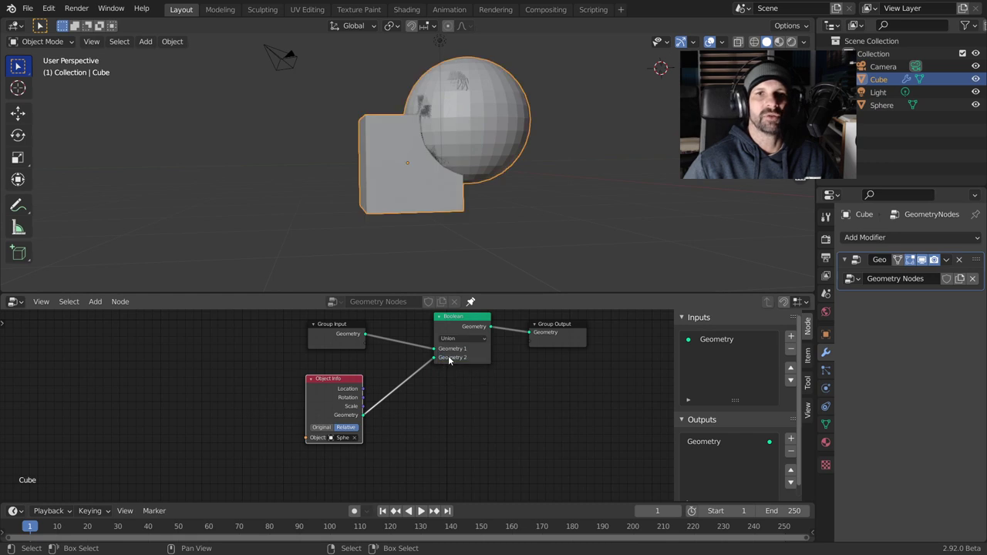
left_click(455, 342)
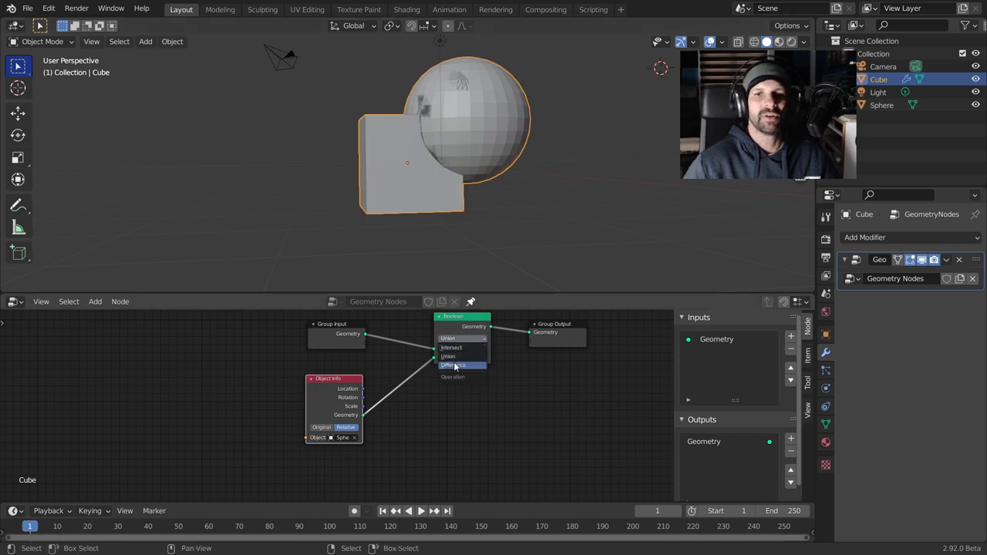
left_click(453, 365)
middle_click_drag(430, 240, 466, 167)
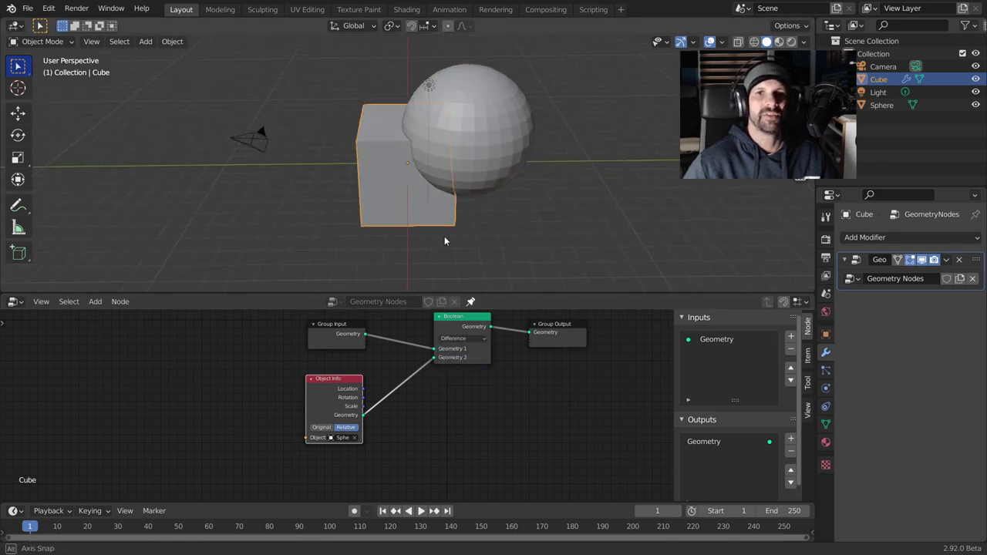
left_click(950, 264)
left_click(887, 274)
left_click(494, 155)
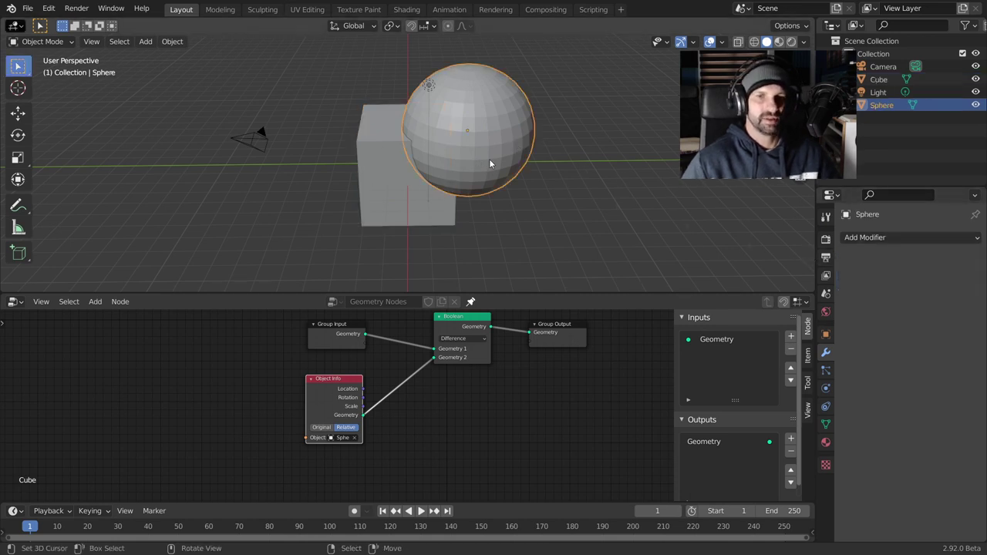
key("g")
left_click(591, 165)
mouse_move(590, 165)
middle_mouse_down()
mouse_move(371, 181)
mouse_move(299, 167)
middle_mouse_up()
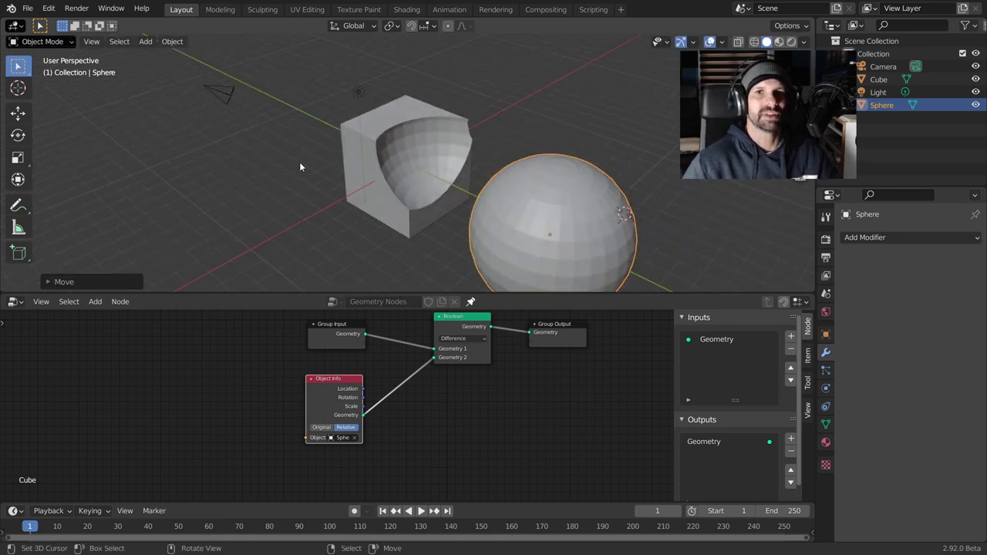
key("ctrl+z")
key("ctrl+z")
mouse_move(369, 194)
middle_mouse_down()
mouse_move(412, 140)
mouse_move(432, 131)
middle_mouse_up()
key("ctrl+z")
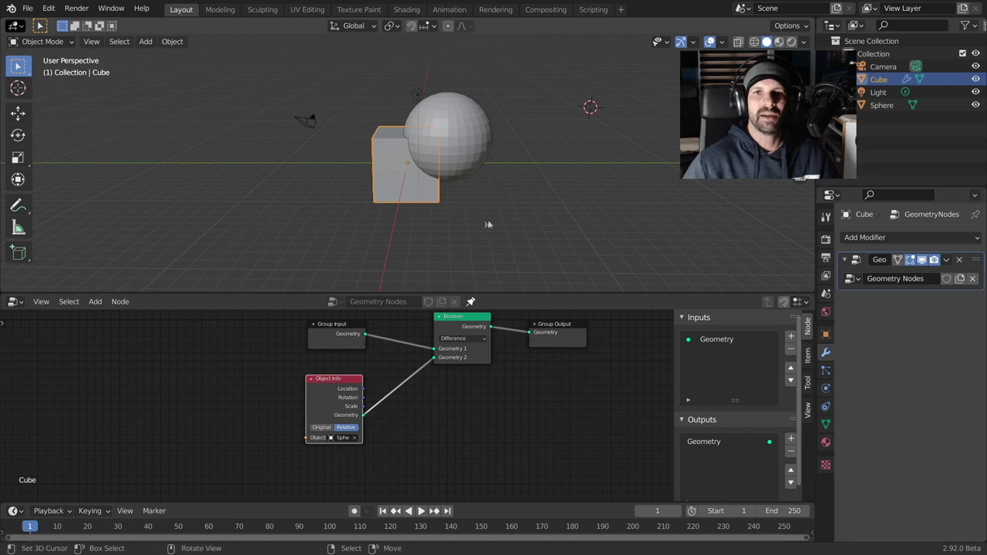
- Move Group Output and Boolean further right and nudge Group Input upward to widen the tree
mouse_move(419, 375)
middle_mouse_down()
mouse_move(207, 341)
mouse_move(293, 359)
middle_mouse_up()
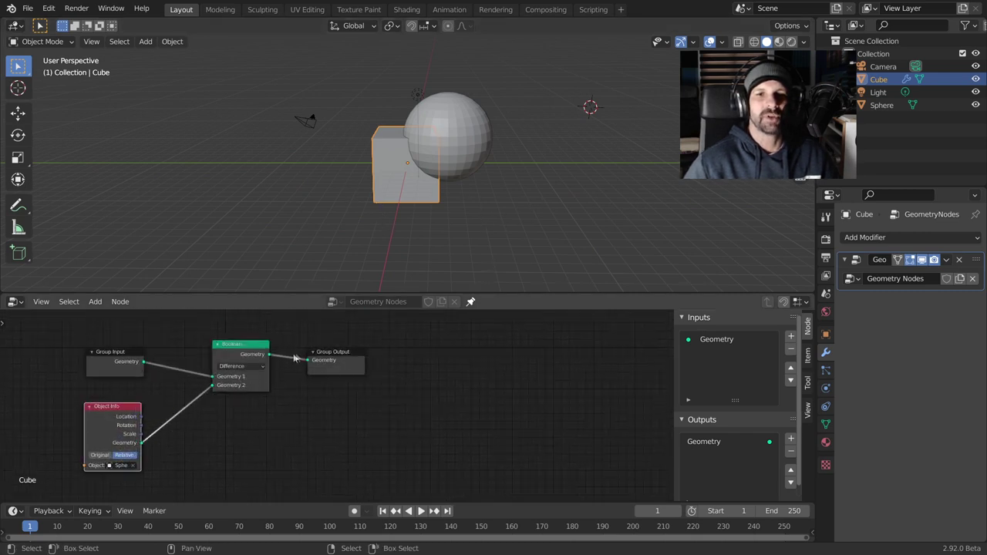
left_click_drag(325, 359, 536, 365)
left_click(241, 356)
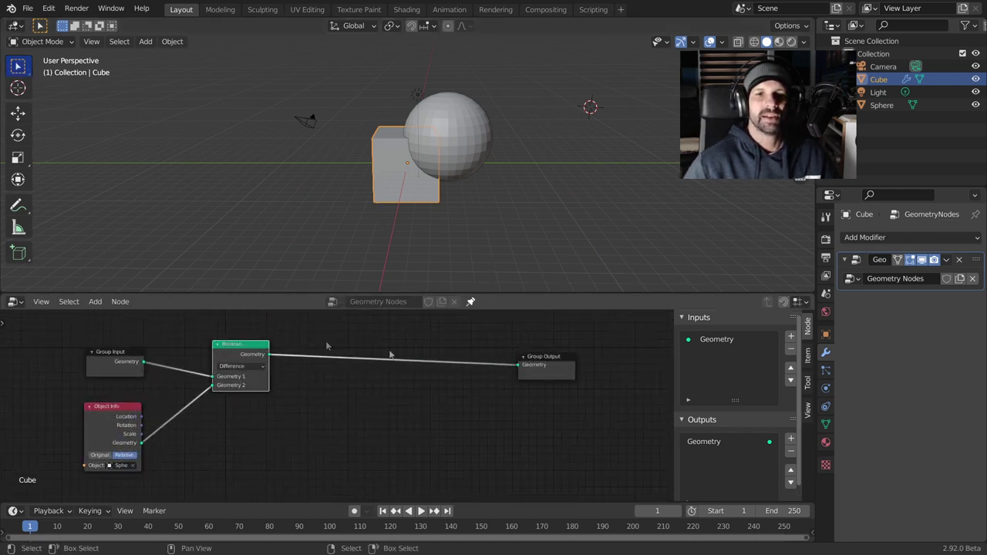
left_click_drag(241, 356, 447, 367)
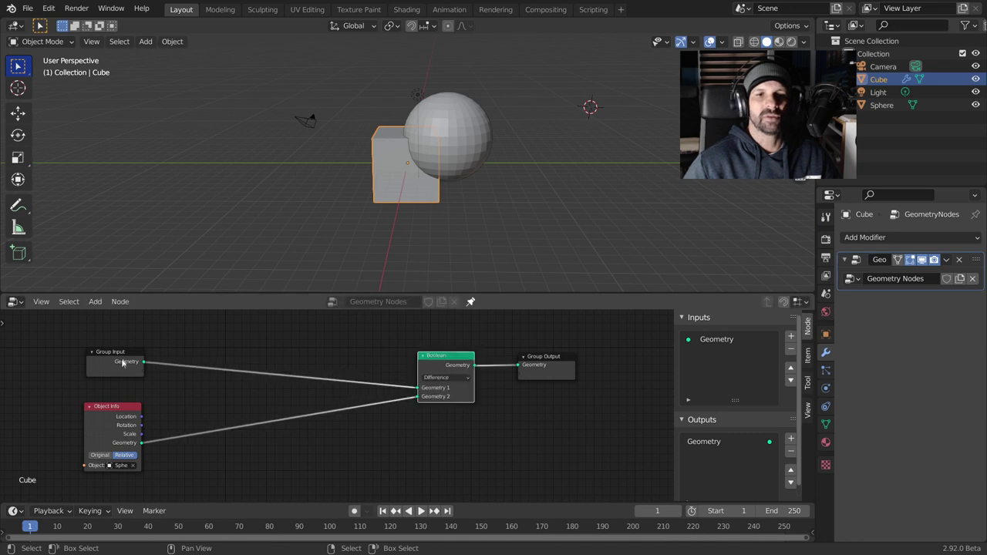
left_click_drag(122, 363, 118, 343)
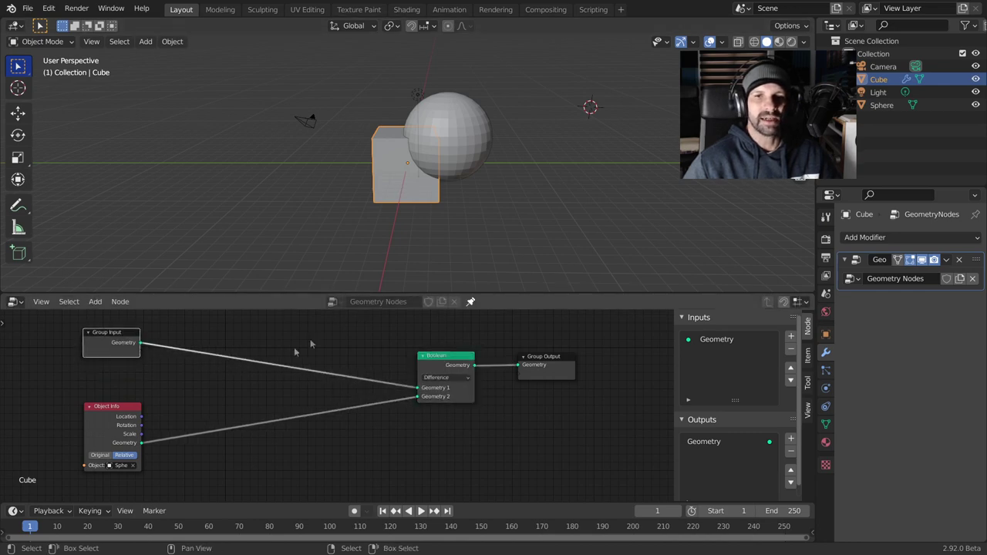
middle_click_drag(308, 347, 414, 359)
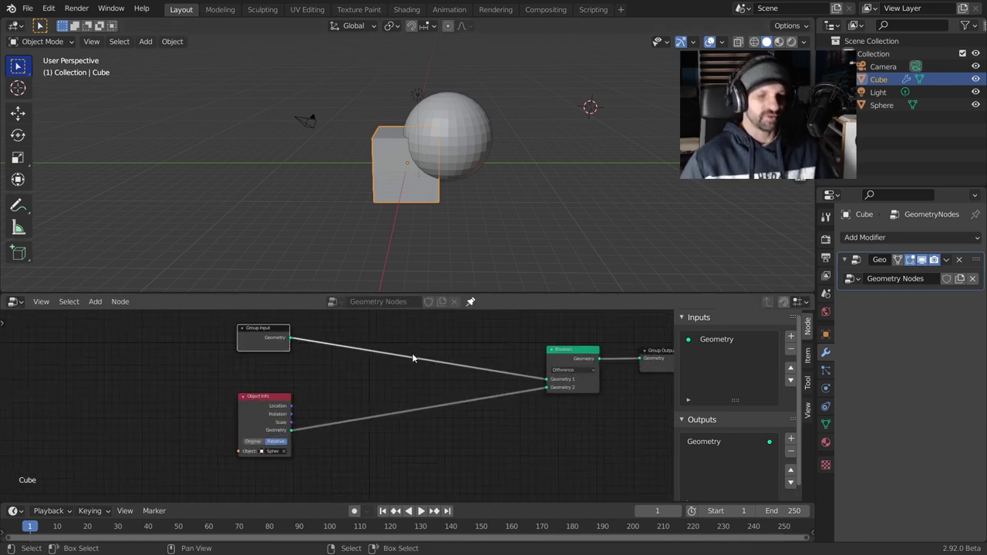
key("shift+a")
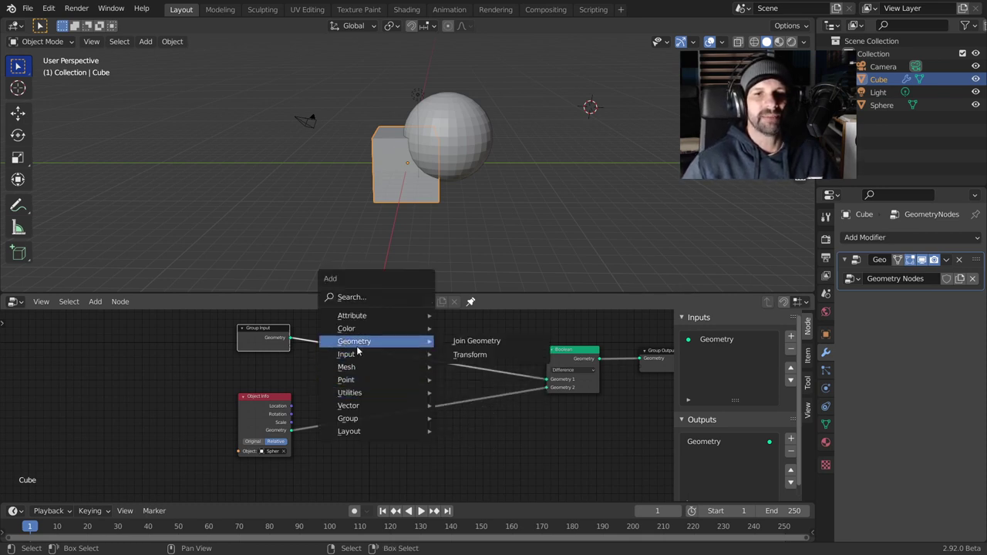
- Insert a Level 2 Subdivision Surface node between Group Input and Boolean's Geometry 1
mouse_move(346, 367)
left_click(463, 395)
left_click(404, 378)
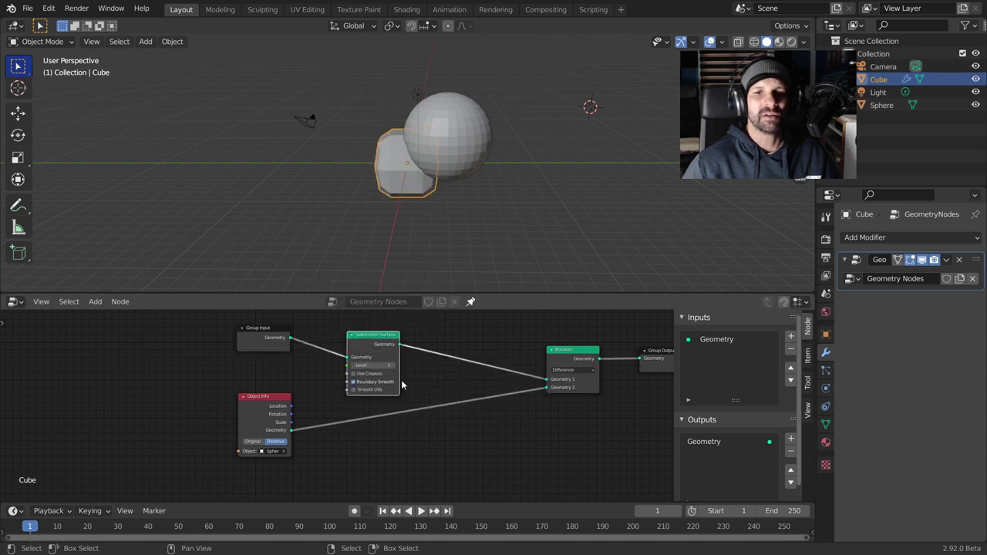
scroll(409, 373, "up", 2)
left_click(417, 351)
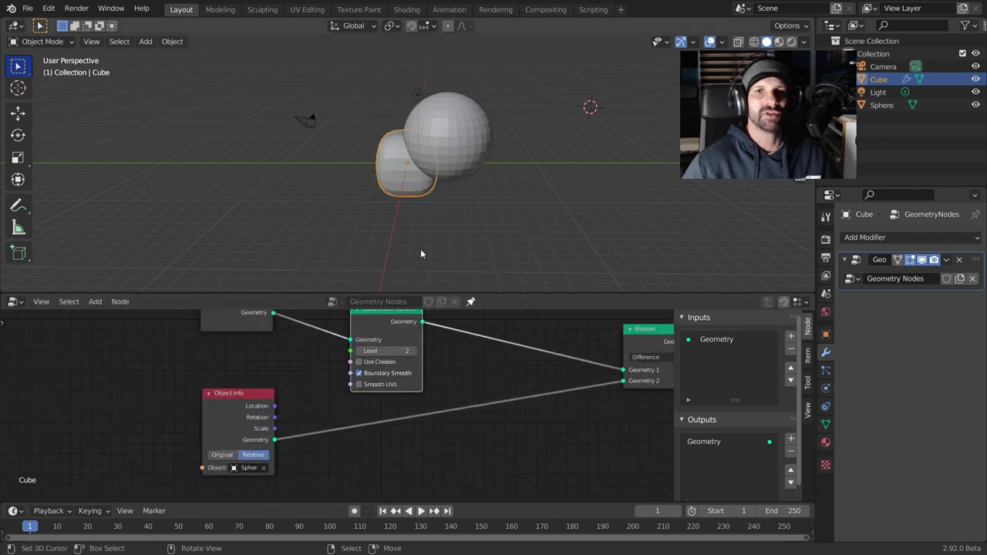
scroll(420, 248, "up", 4)
mouse_move(421, 225)
middle_mouse_down()
mouse_move(496, 214)
mouse_move(431, 194)
mouse_move(417, 215)
middle_mouse_up()
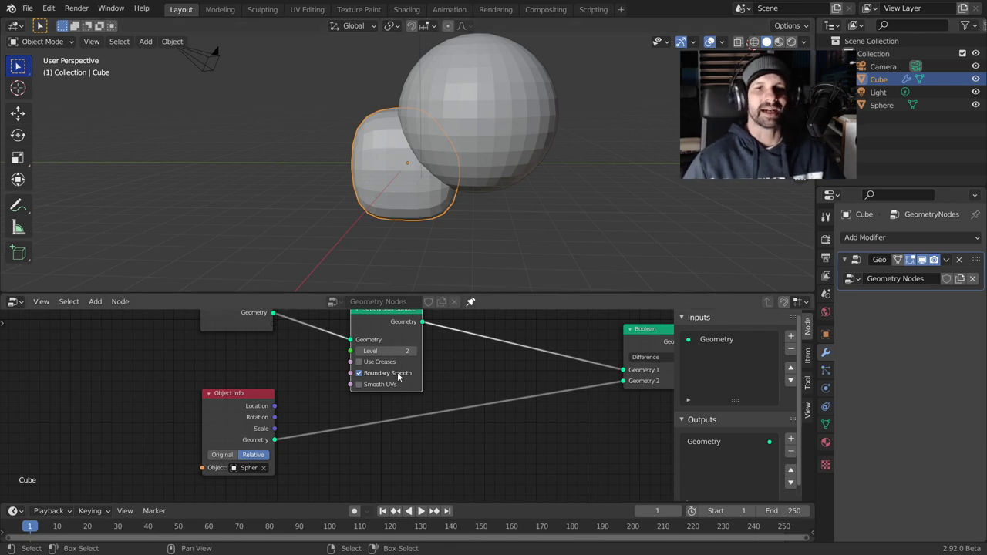
middle_click_drag(471, 466, 414, 432)
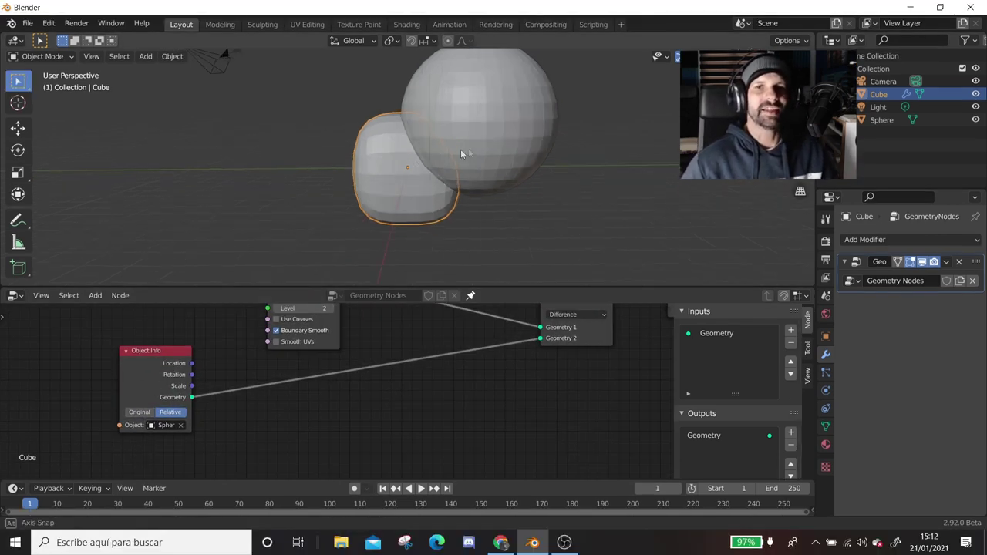
mouse_move(461, 153)
middle_mouse_down()
mouse_move(503, 146)
mouse_move(463, 89)
middle_mouse_up()
left_click(509, 124)
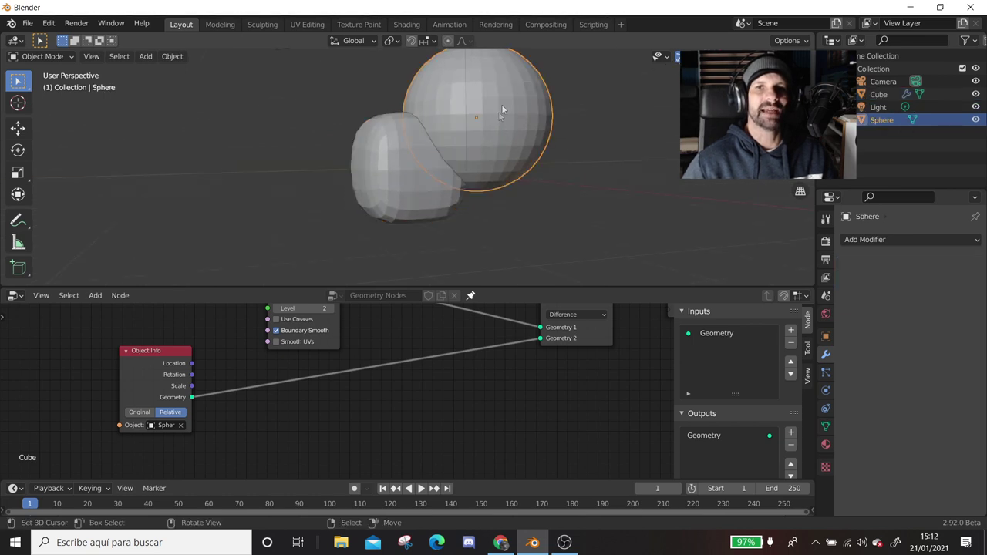
- Select the sphere and orbit to view it alongside the cube
left_click(407, 197)
left_click(463, 148)
mouse_move(436, 266)
middle_mouse_down()
mouse_move(396, 57)
mouse_move(194, 172)
middle_mouse_up()
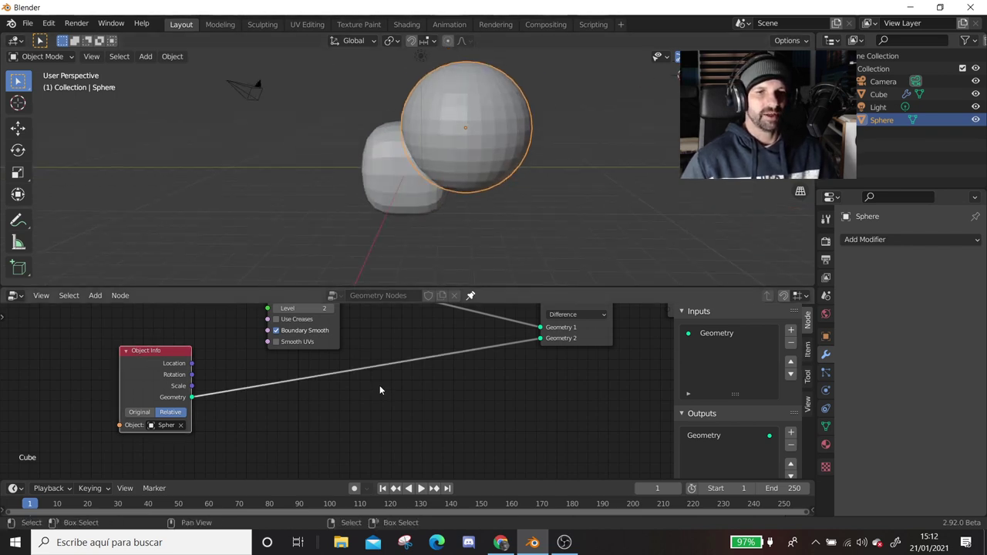
- Add and delete a stray Subdivision Surface node, then create the sphere's own Geometry Nodes.001 tree
key("shift+a")
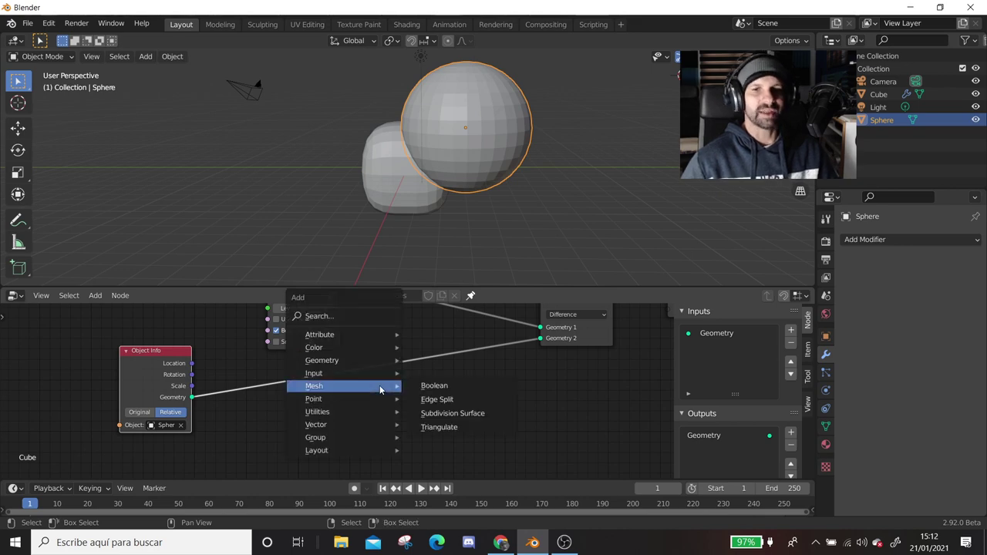
left_click(441, 414)
left_click(402, 342)
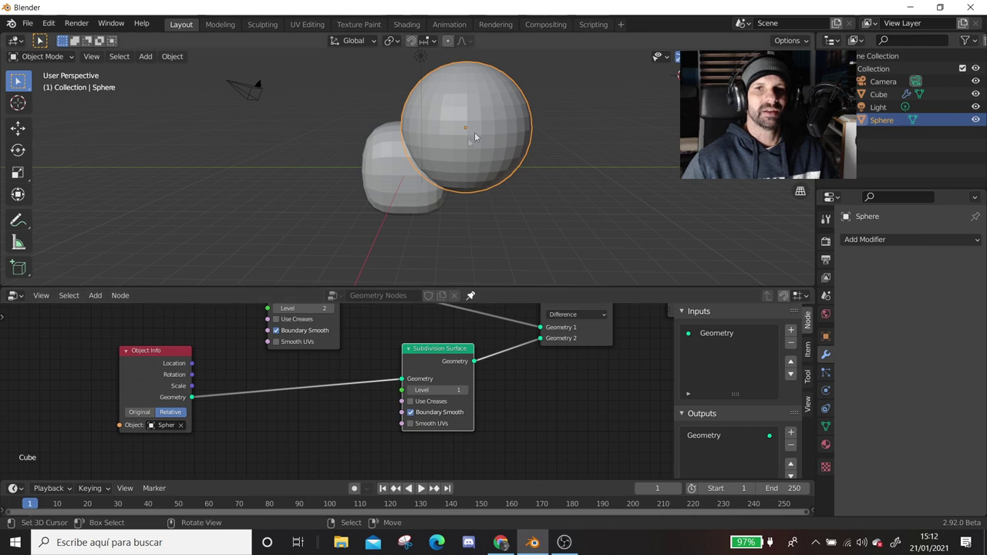
middle_click_drag(439, 390, 398, 369)
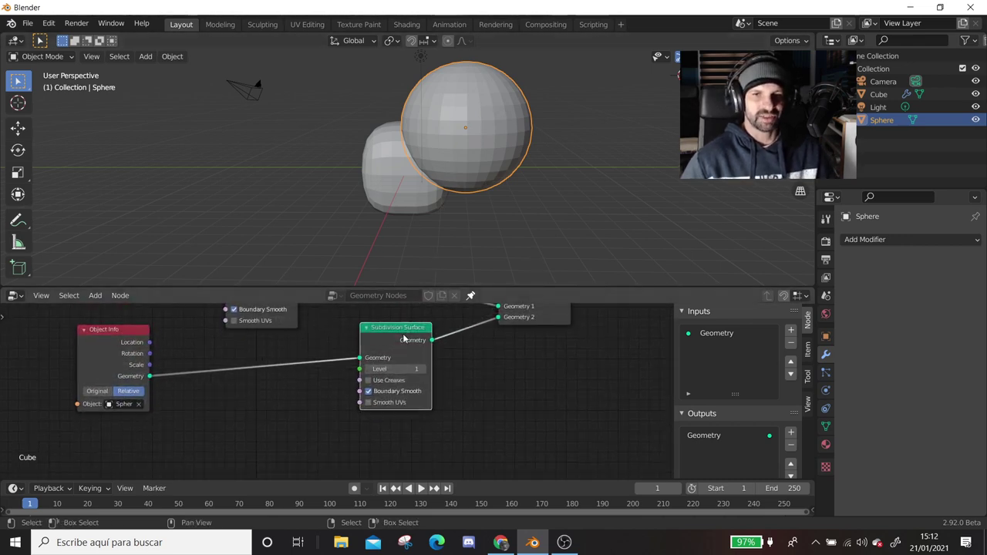
left_click_drag(403, 339, 483, 340)
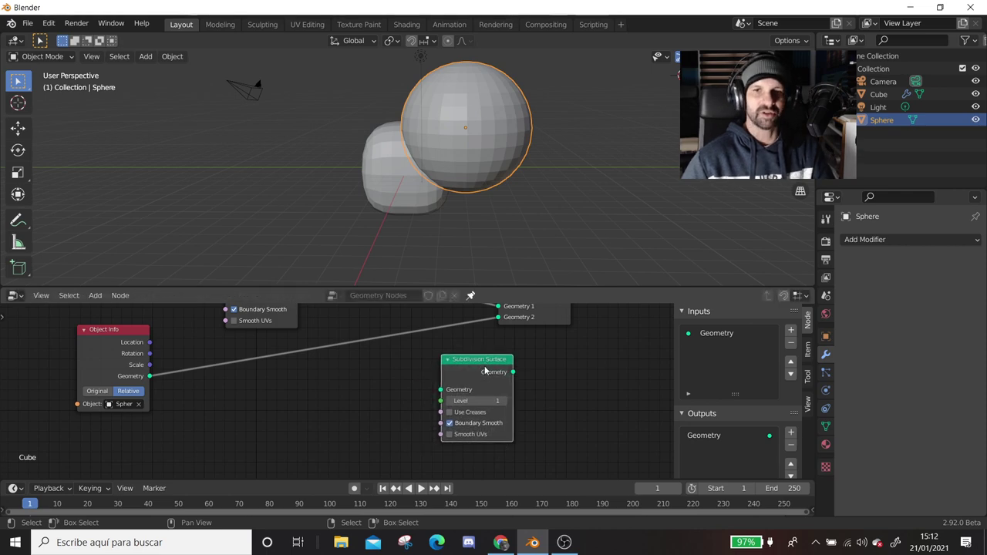
key("ctrl+x")
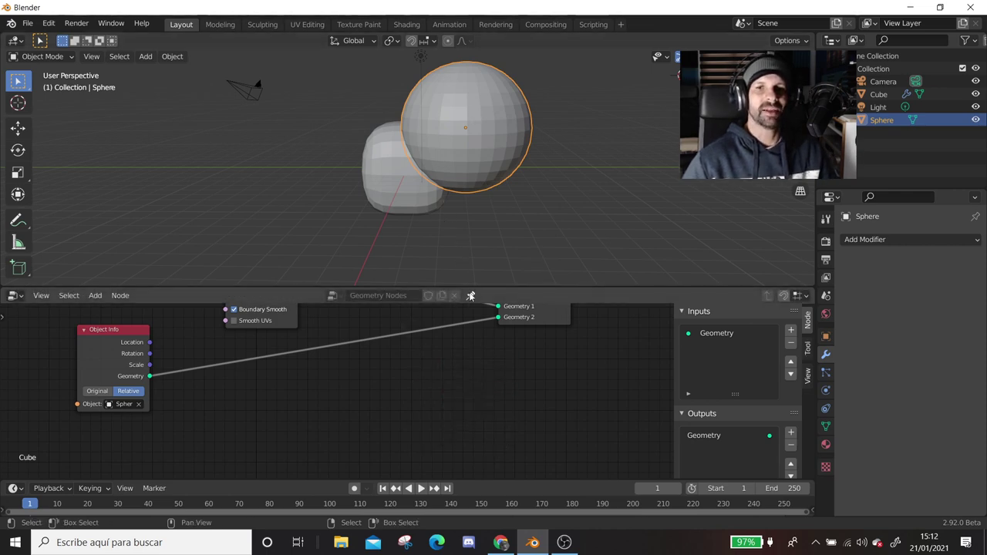
left_click(471, 296)
left_click(408, 296)
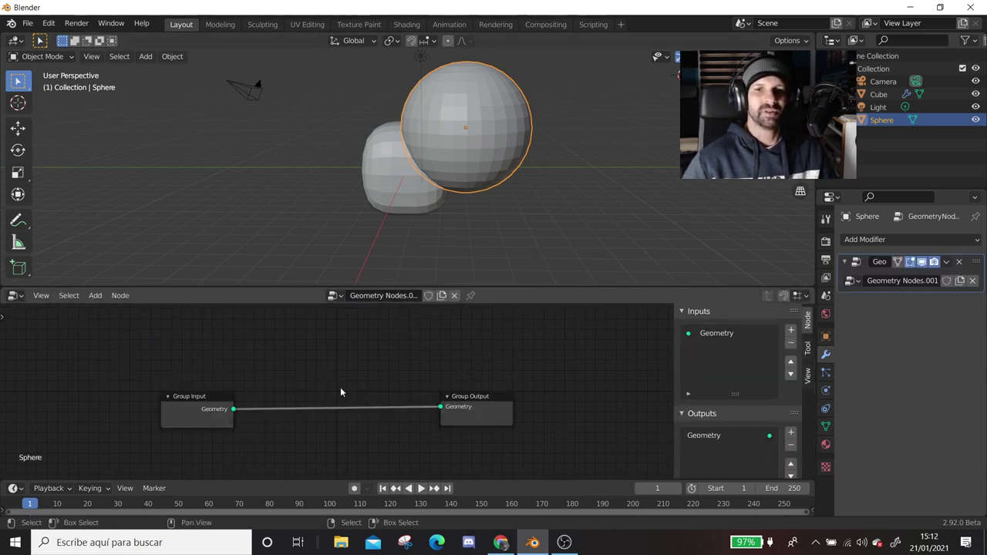
- Insert a Subdivision Surface node on the sphere's Group Input–Group Output link, then select the cube
key("shift+a")
mouse_move(293, 384)
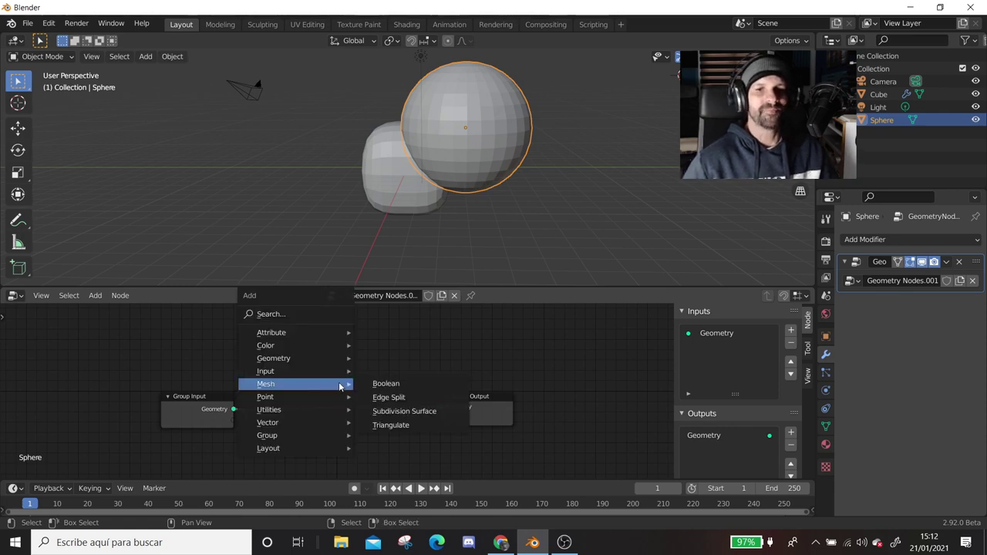
left_click(394, 410)
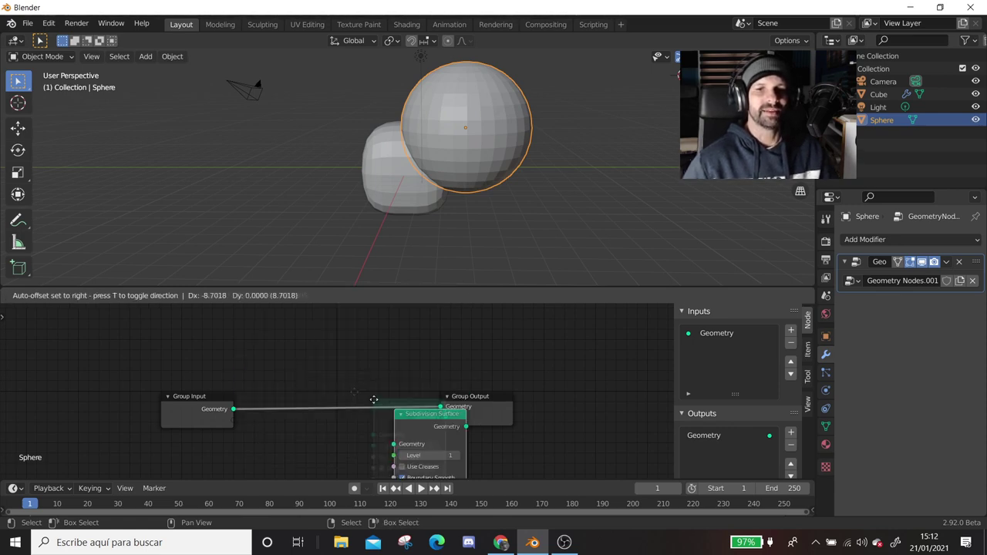
left_click(363, 416)
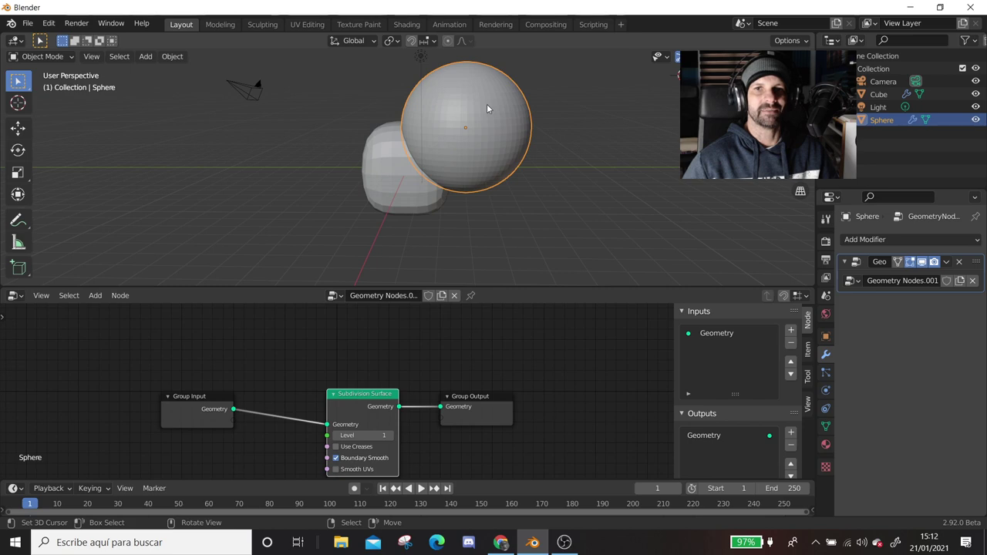
left_click(404, 170)
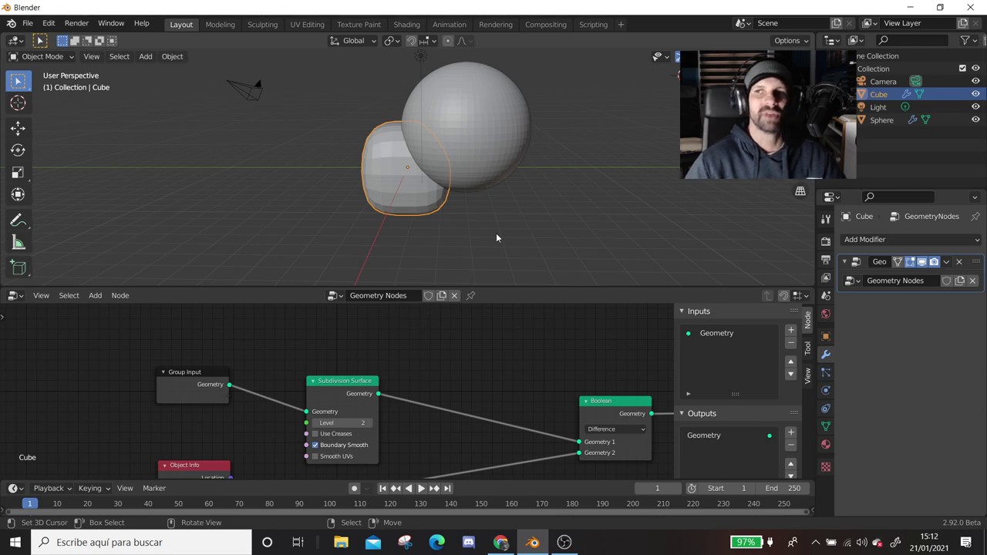
- Zoom the 3D view out, raise the node editor's top border, pan the nodes, and select the sphere
middle_click_drag(483, 207, 476, 209)
scroll(476, 209, "down", 2)
middle_click_drag(524, 409, 542, 280)
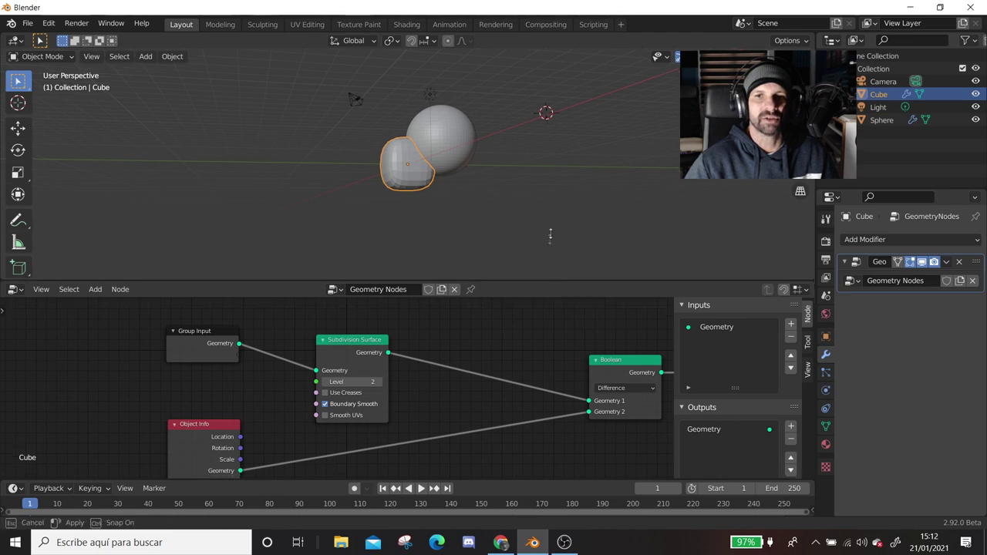
left_click_drag(549, 290, 522, 217)
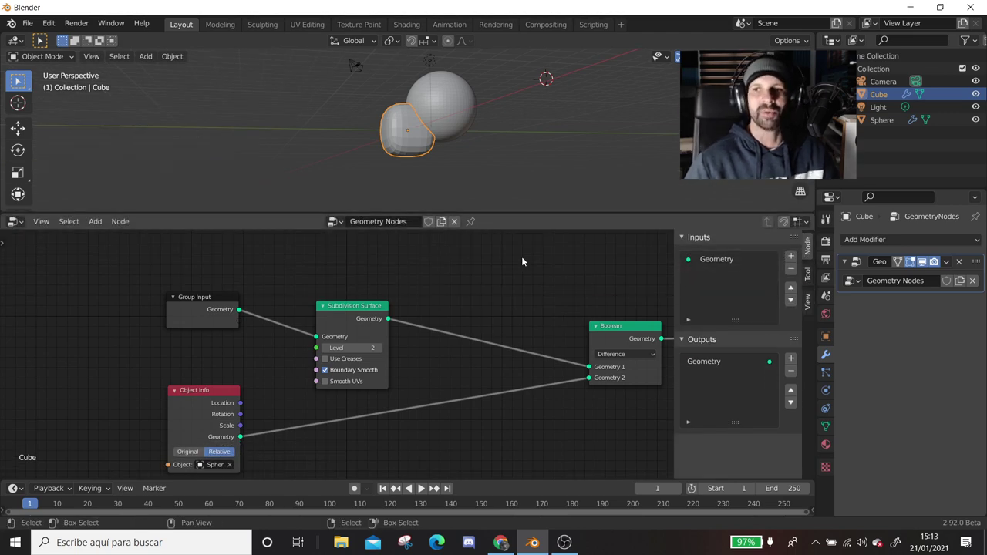
scroll(486, 309, "down", 1)
mouse_move(485, 308)
middle_mouse_down()
mouse_move(419, 305)
mouse_move(437, 298)
middle_mouse_up()
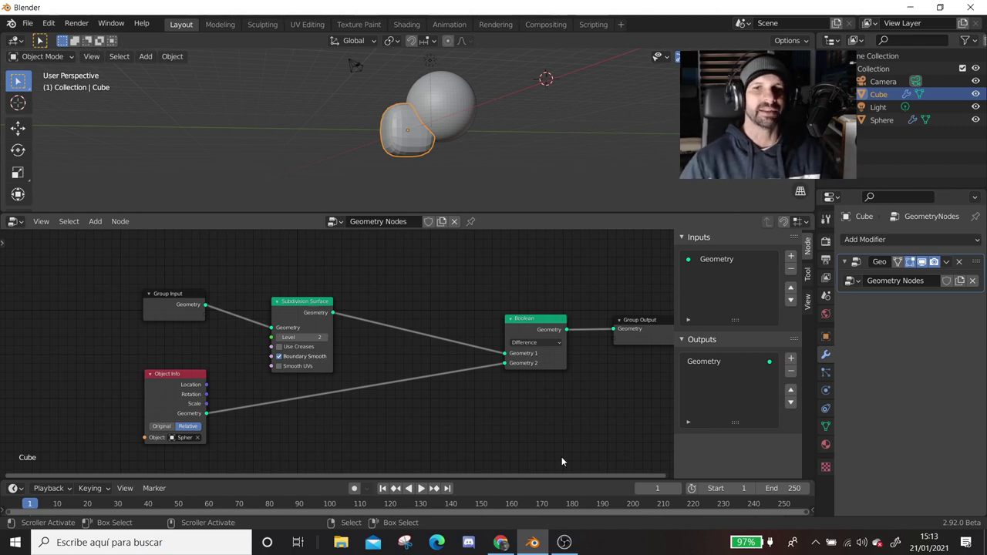
left_click(452, 119)
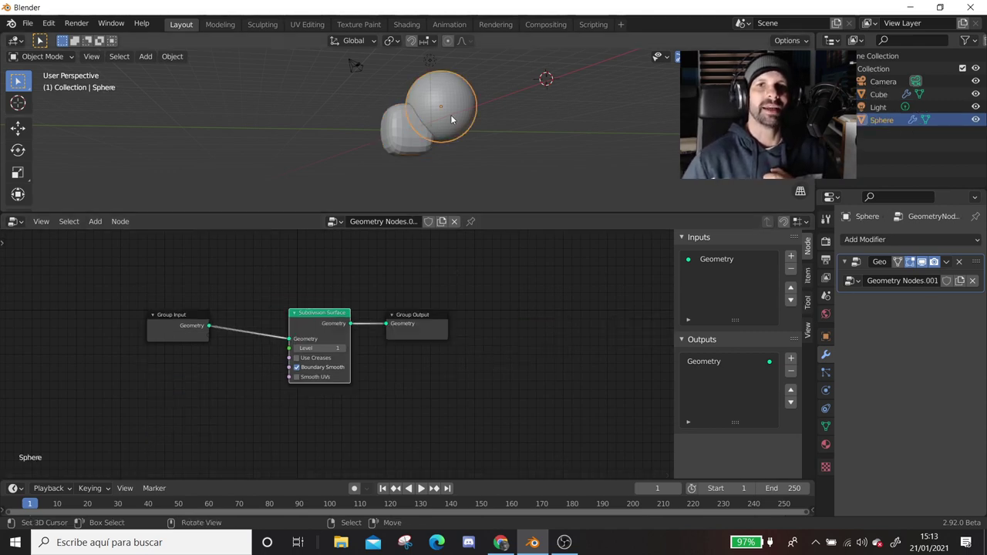
- Delete the sphere and the cube from the scene
key("Delete")
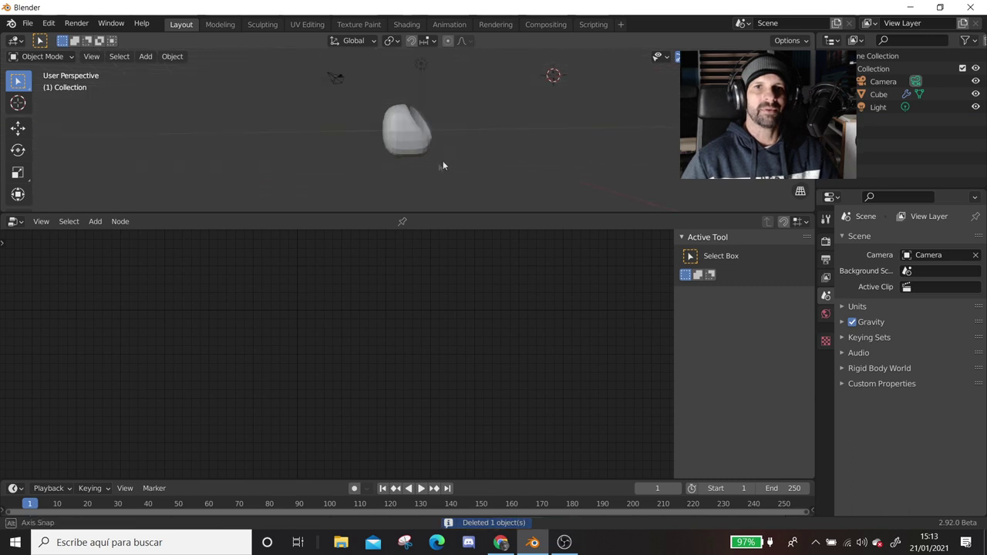
middle_click_drag(451, 155, 395, 193)
left_click(416, 129)
key("Delete")
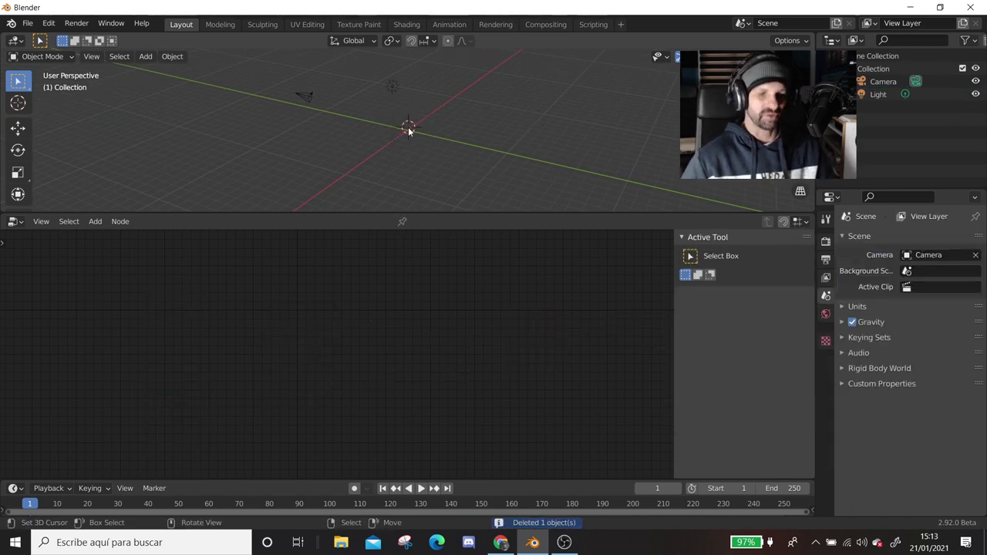
- Add a UV sphere, scale it up about three times, and clear its location to the origin
key("shift+a")
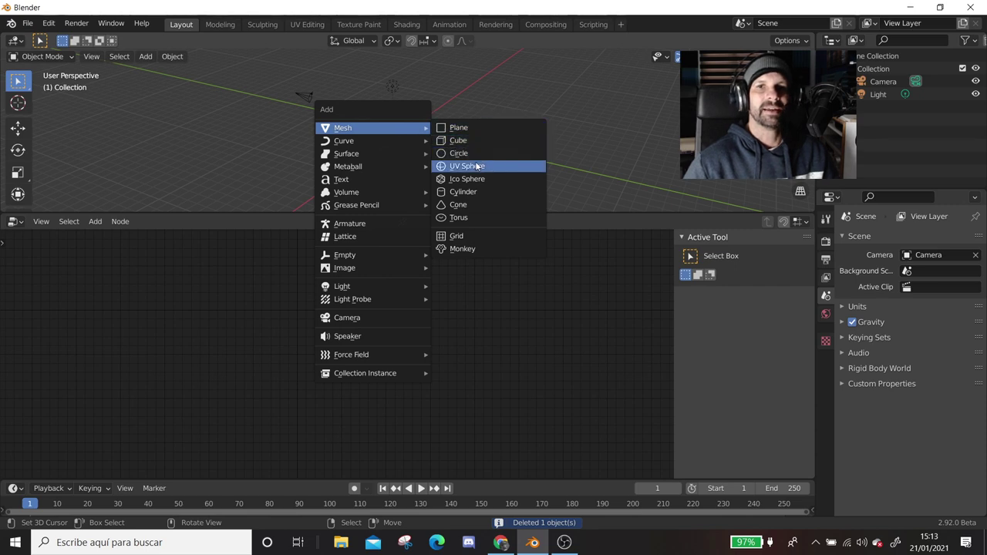
left_click(470, 166)
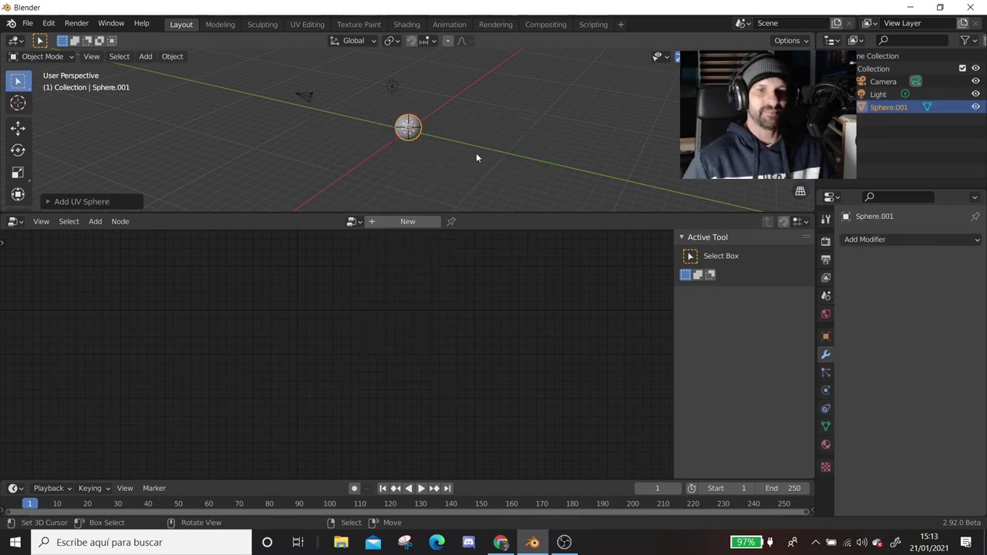
key("s")
left_click(591, 49)
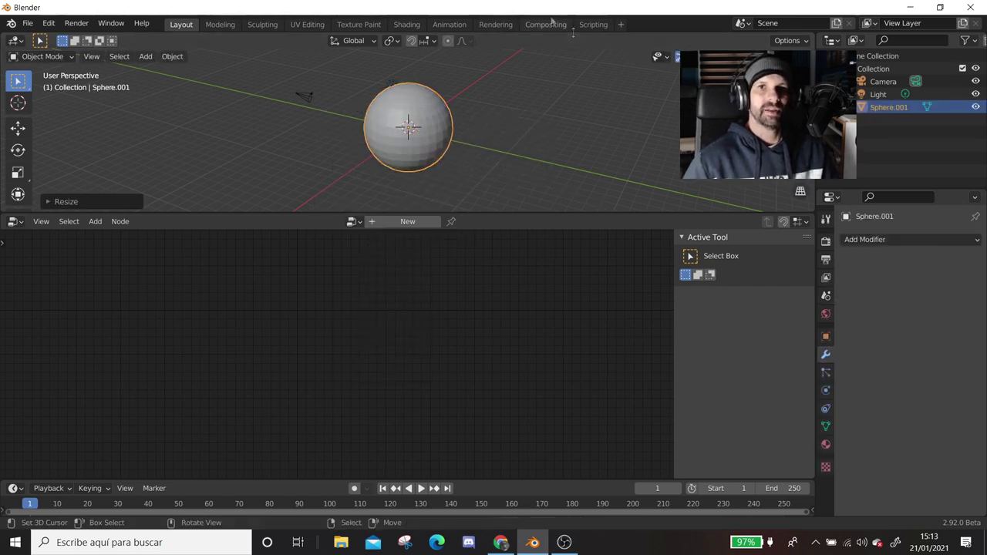
middle_click_drag(592, 49, 378, 106)
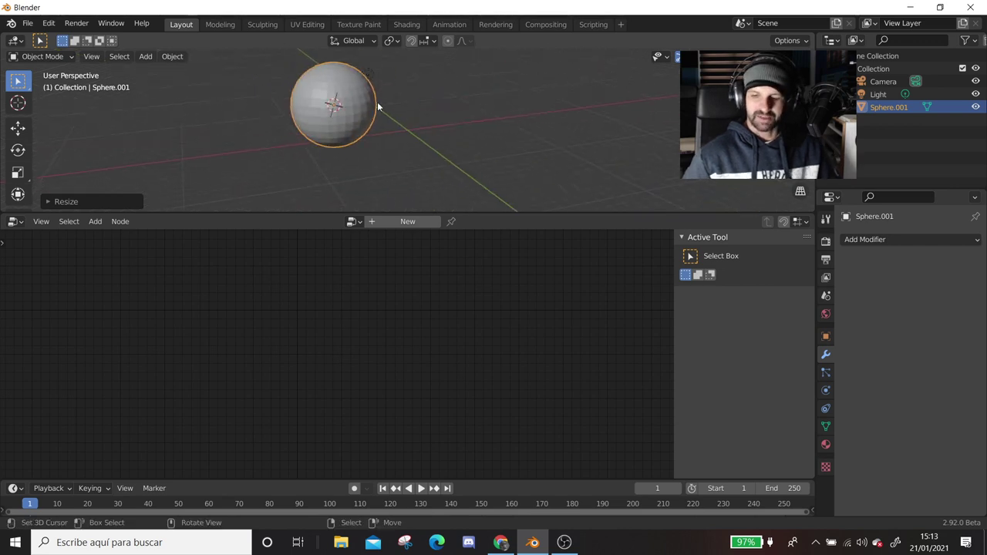
key("alt+g")
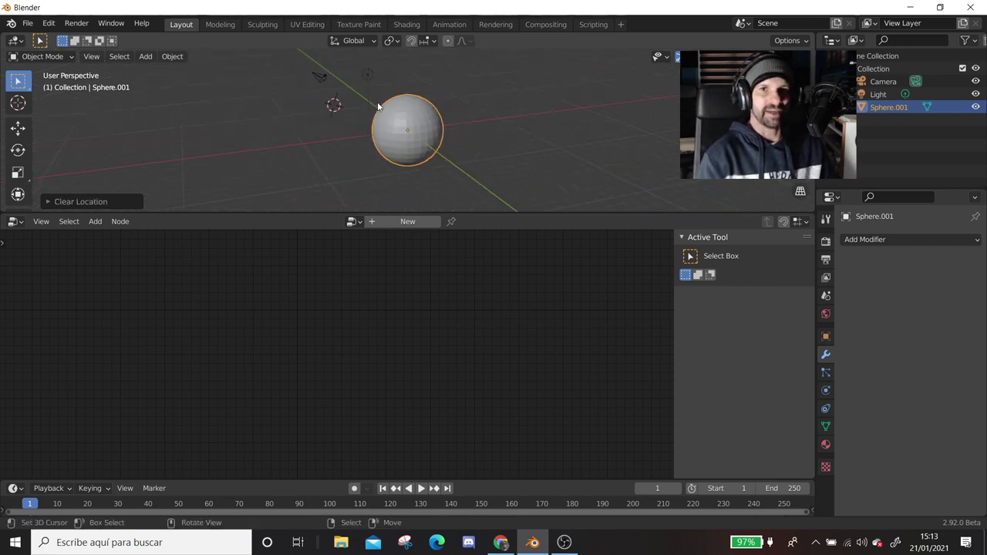
middle_click_drag(377, 102, 340, 79)
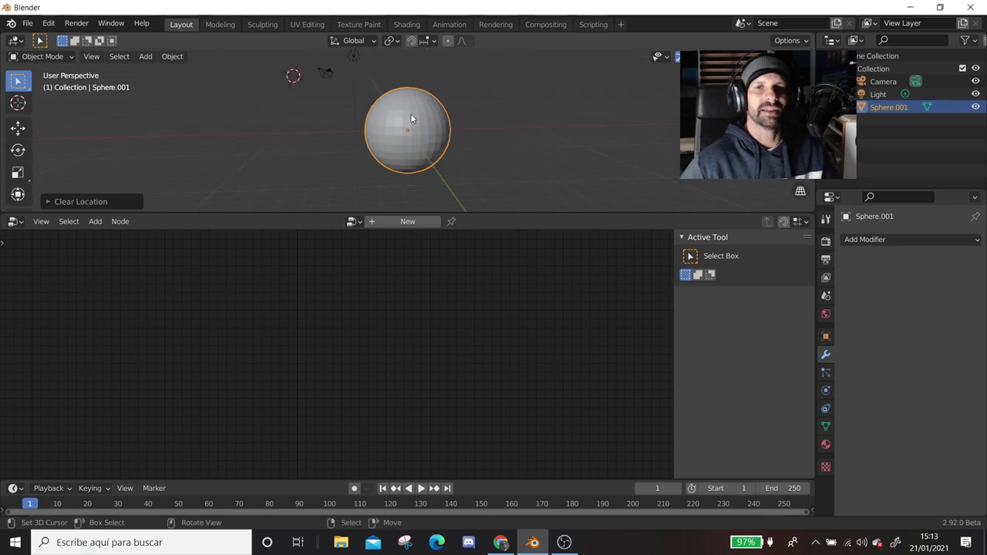
- Create a new Geometry Nodes tree for Sphere.001 and centre its nodes
scroll(410, 113, "down", 2)
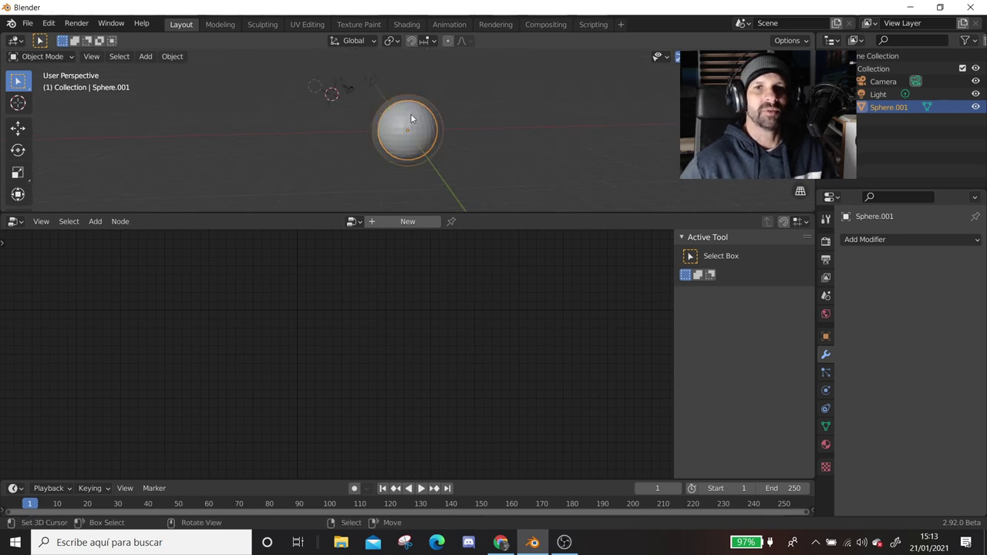
left_click(407, 221)
middle_click_drag(385, 260, 487, 209)
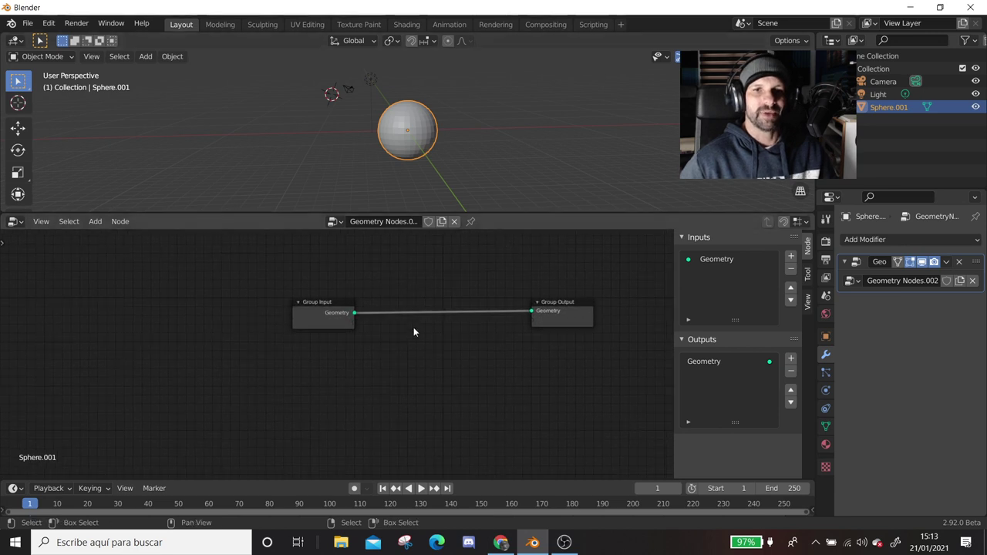
- Insert a Join Geometry node on the input–output link and add a Transform node
key("shift+a")
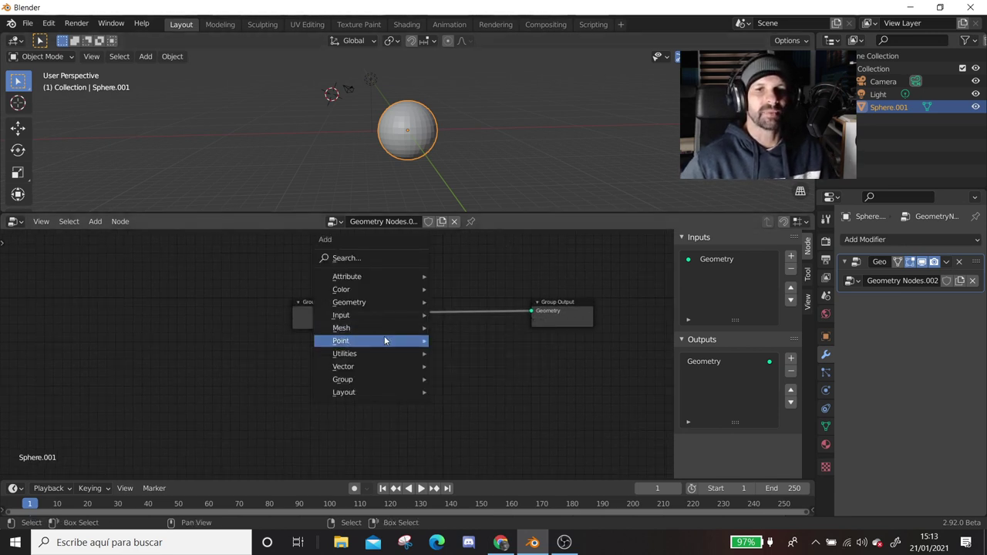
mouse_move(349, 303)
left_click(445, 305)
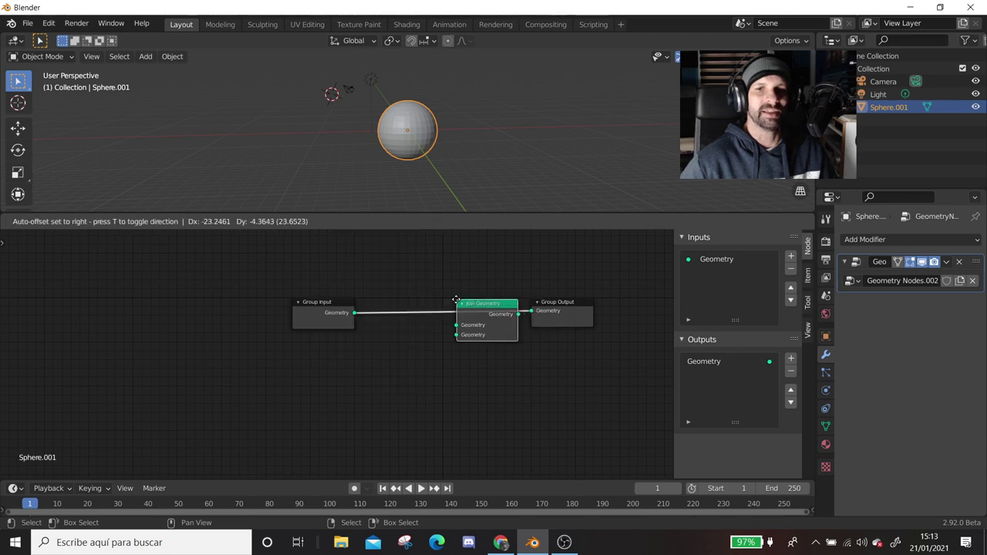
left_click(306, 237)
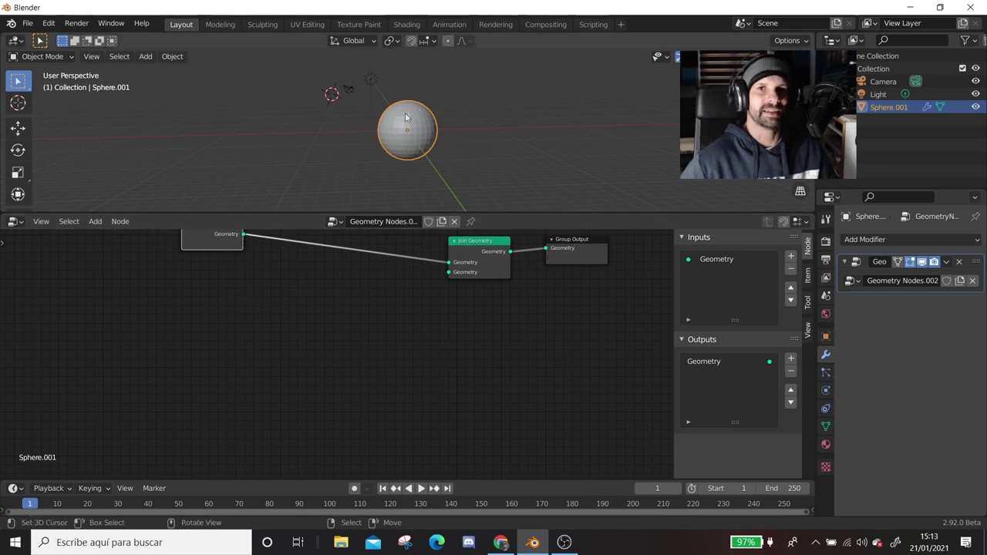
key("shift+a")
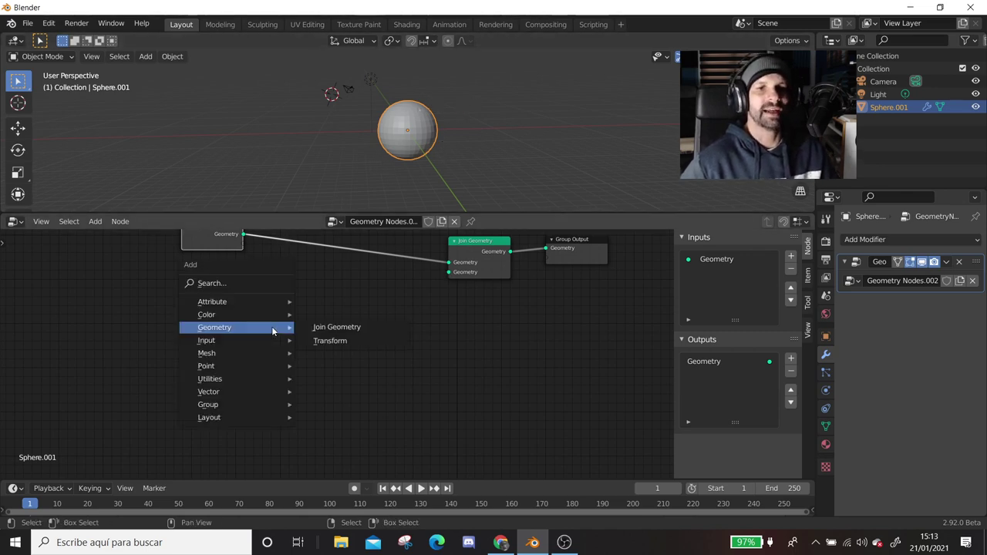
left_click(321, 346)
- Wire Group Input geometry through the Transform node into Join Geometry's second input
left_click(409, 303)
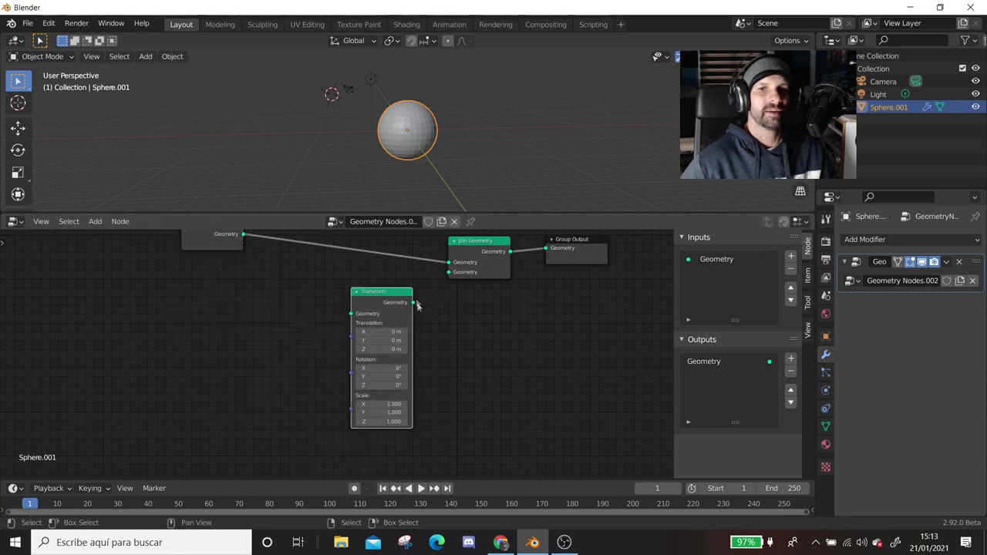
left_click_drag(413, 302, 449, 272)
mouse_move(243, 234)
left_mouse_down()
mouse_move(334, 319)
mouse_move(352, 314)
left_mouse_up()
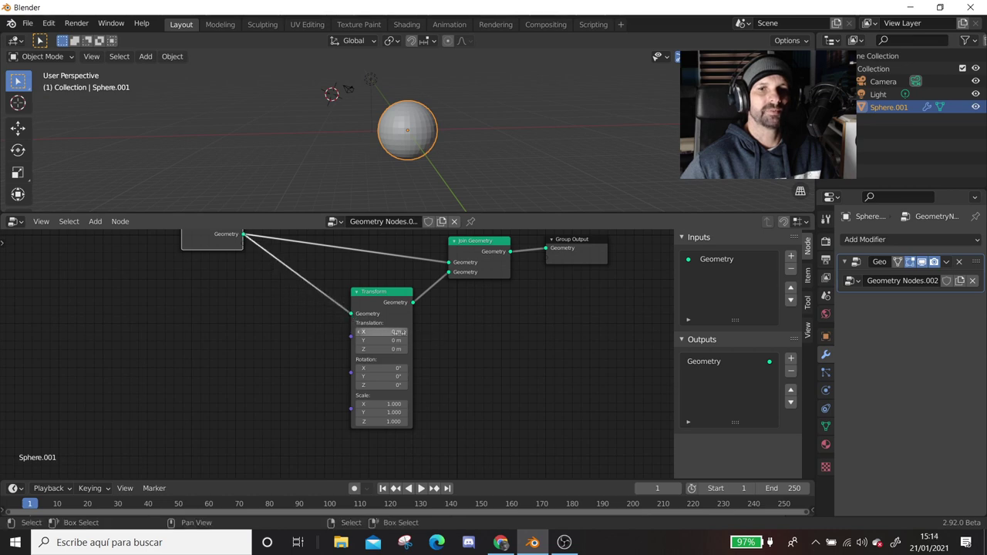
scroll(494, 293, "up", 4)
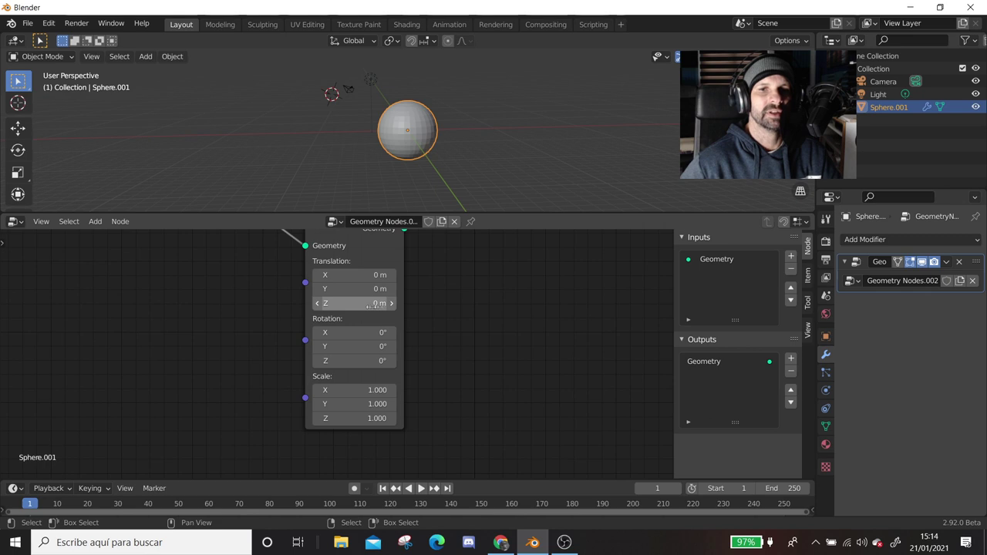
- Set the Transform translation to X 1 m, Y 0 m, Z 1.5 m
left_click_drag(373, 305, 372, 305)
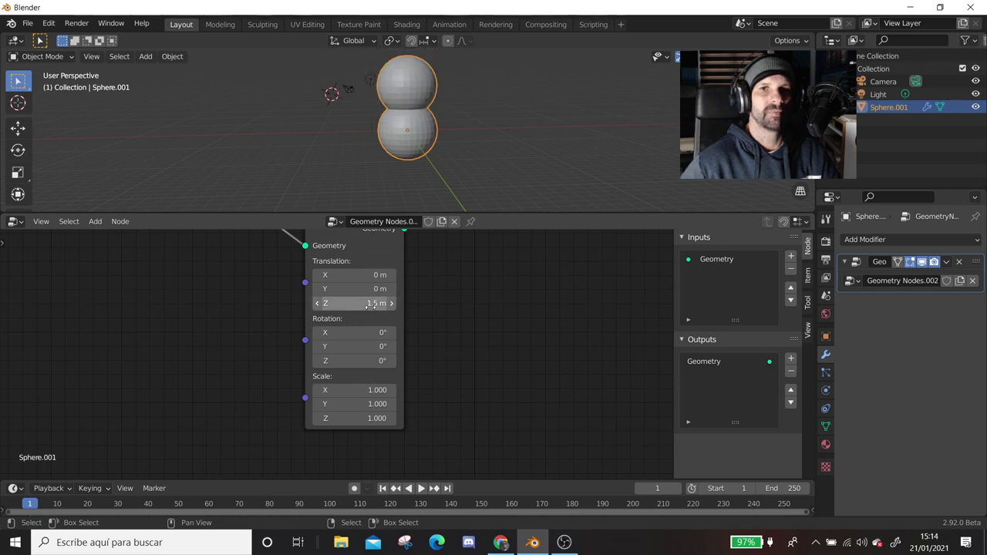
left_click(317, 289)
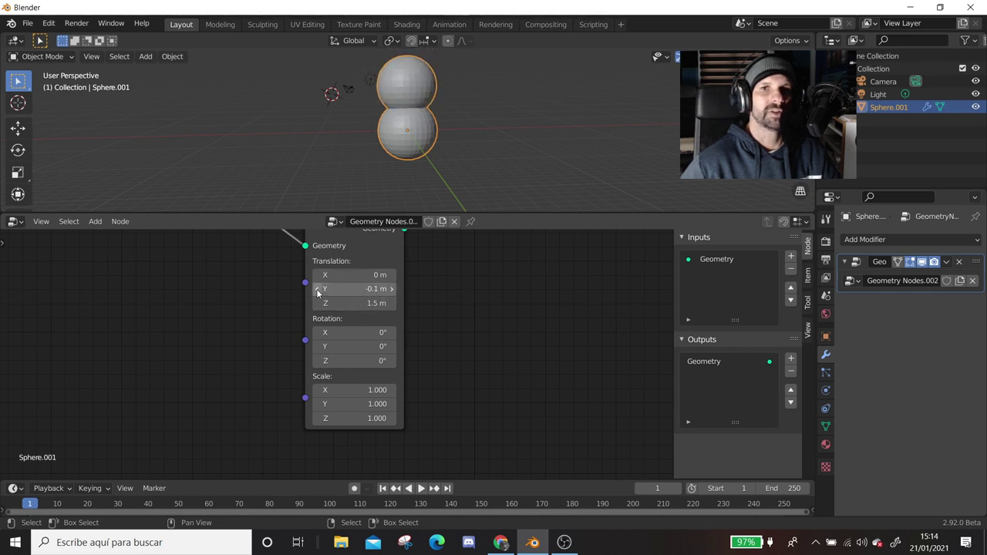
left_click(371, 290)
type("-0.1 m")
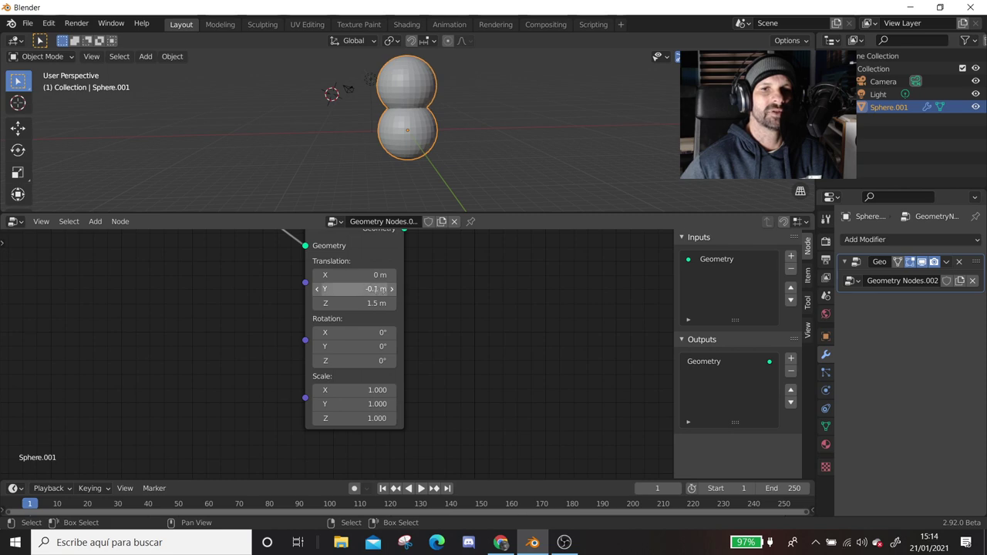
type("0")
key("Return")
left_click(348, 276)
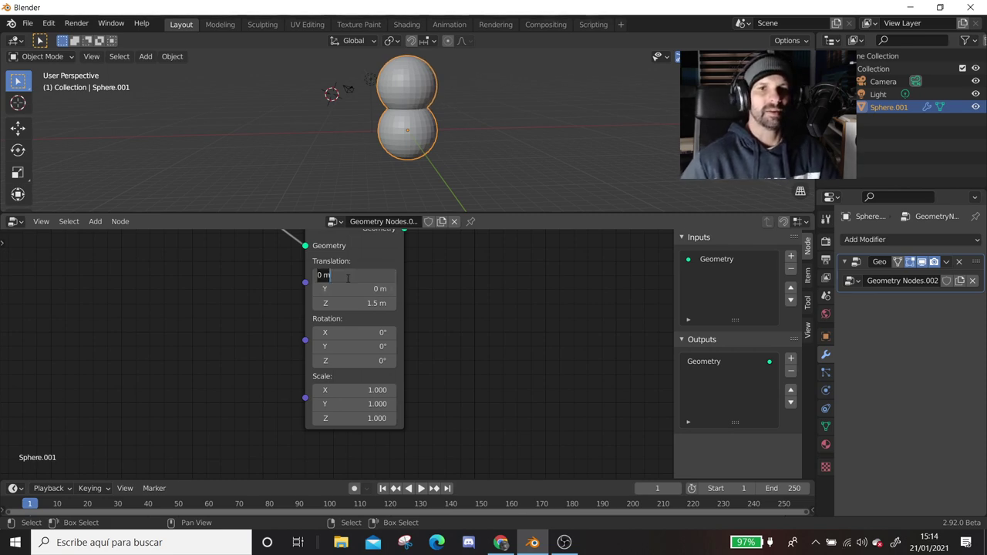
type("2")
key("Return")
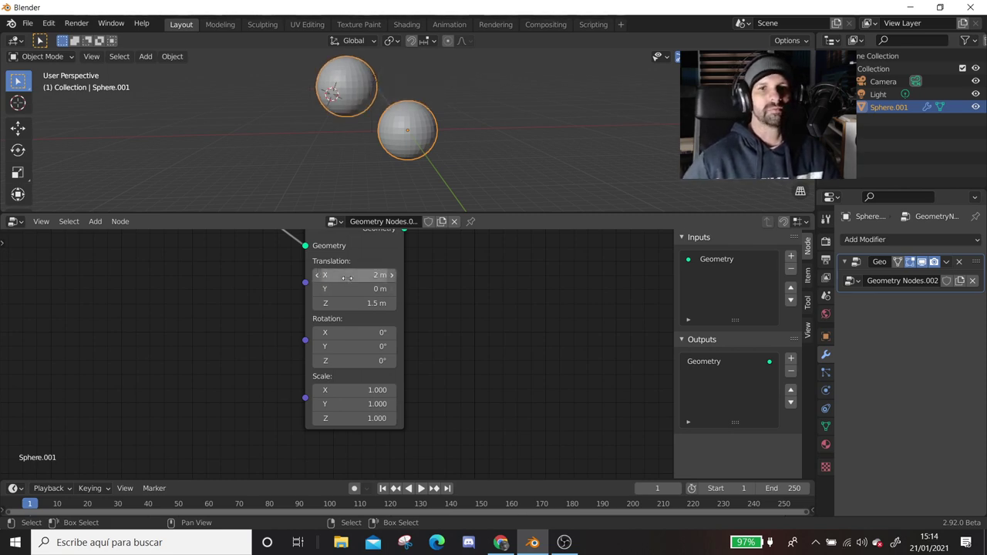
left_click(374, 275)
type("1")
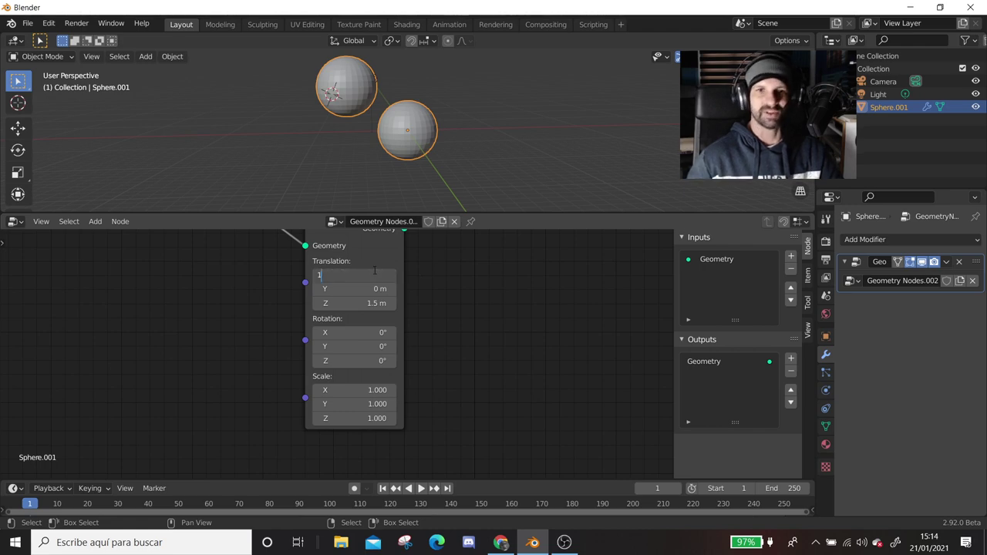
key("Return")
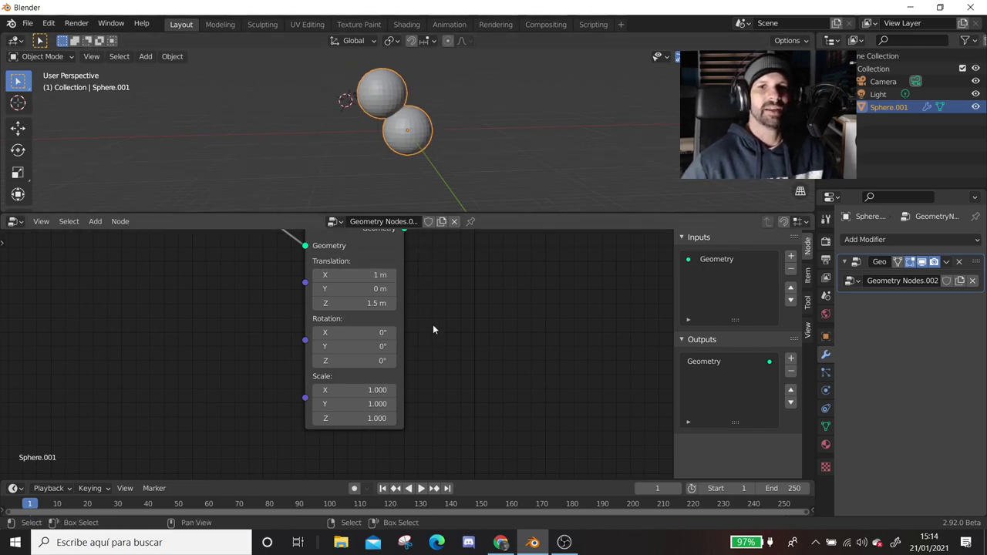
scroll(432, 329, "down", 2)
scroll(441, 314, "down", 2)
scroll(439, 319, "down", 1)
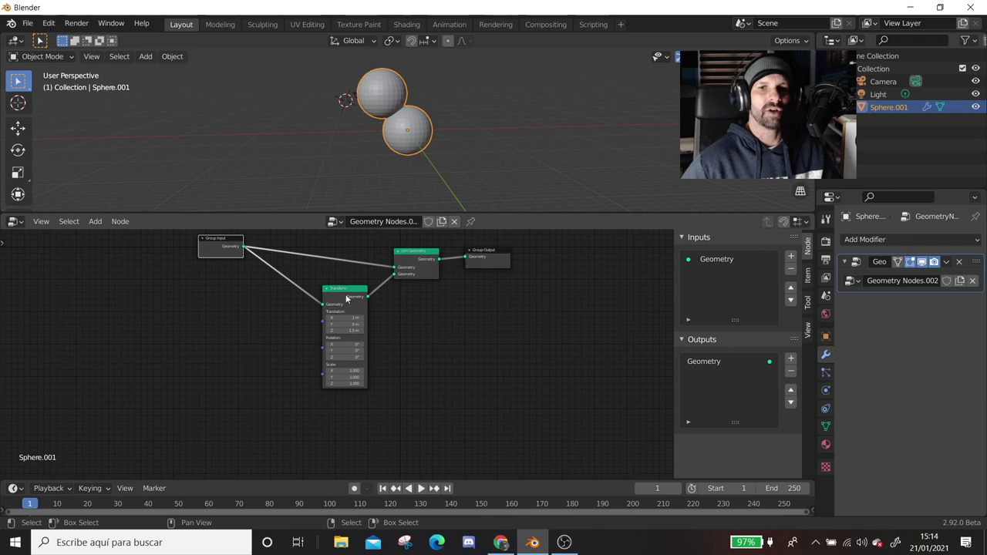
middle_click_drag(344, 294, 439, 259)
- Duplicate the Transform node and place the copy below the original
key("shift+d")
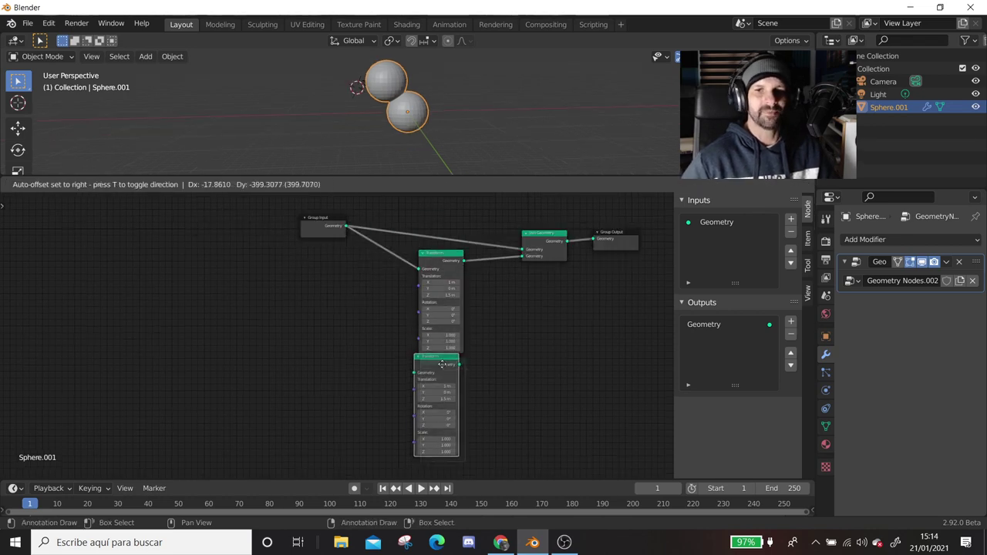
left_click(436, 359)
scroll(471, 393, "up", 1)
scroll(394, 283, "up", 1)
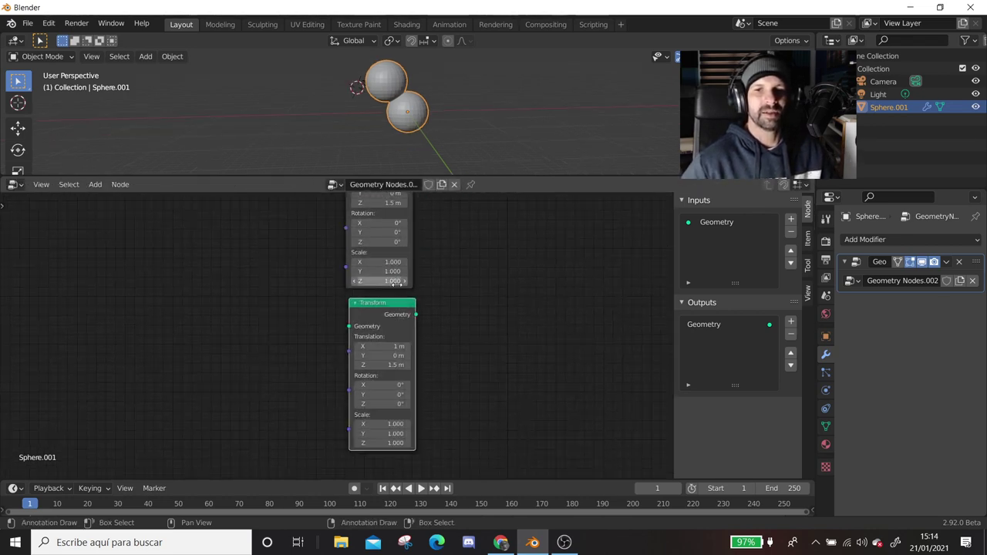
left_click(386, 345)
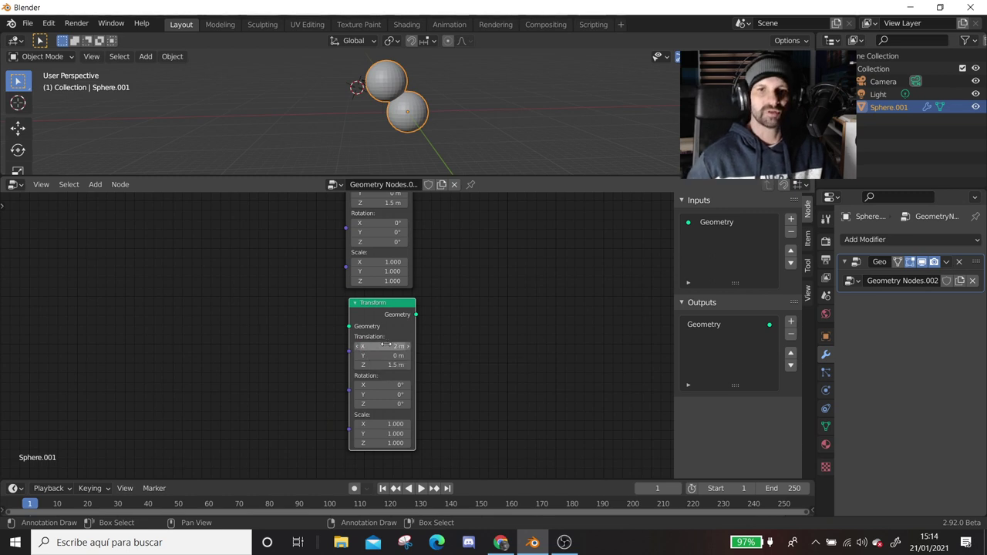
scroll(413, 314, "down", 3)
middle_click_drag(413, 314, 496, 324)
- Spread the nodes out and join the second Transform via a duplicated Join Geometry before Group Output
mouse_move(330, 210)
left_mouse_down()
mouse_move(286, 230)
mouse_move(442, 358)
mouse_move(535, 260)
left_mouse_up()
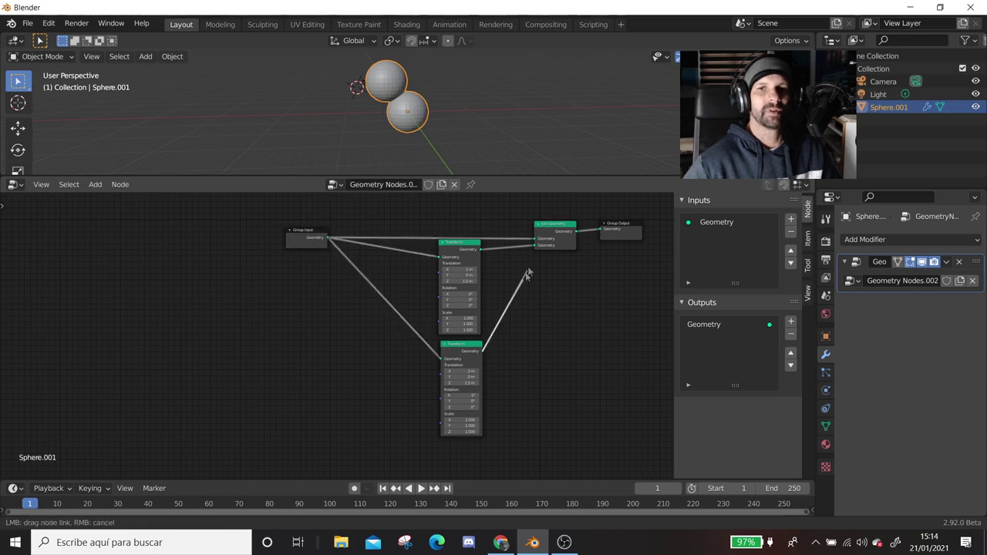
left_click(570, 225)
left_click_drag(614, 230, 631, 228)
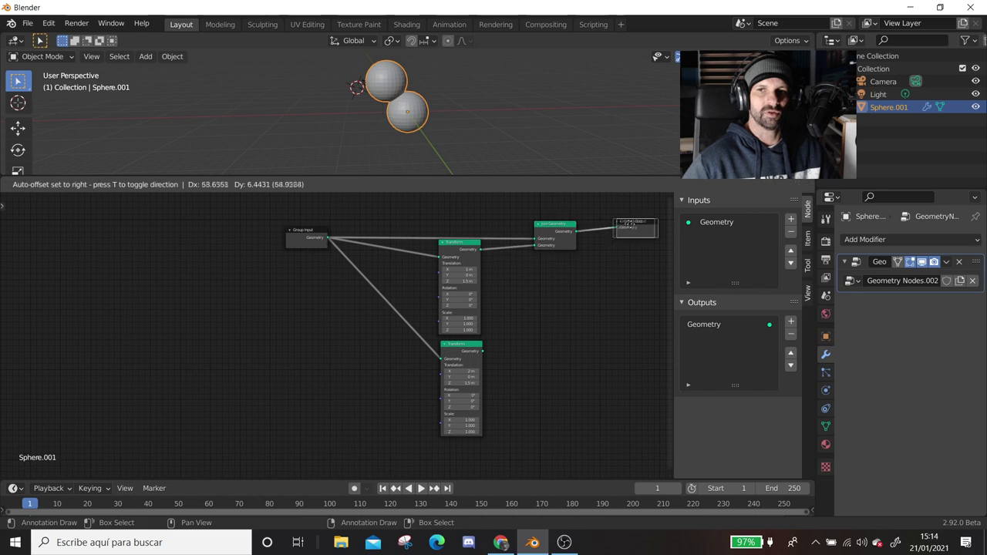
left_click(551, 230)
key("shift+d")
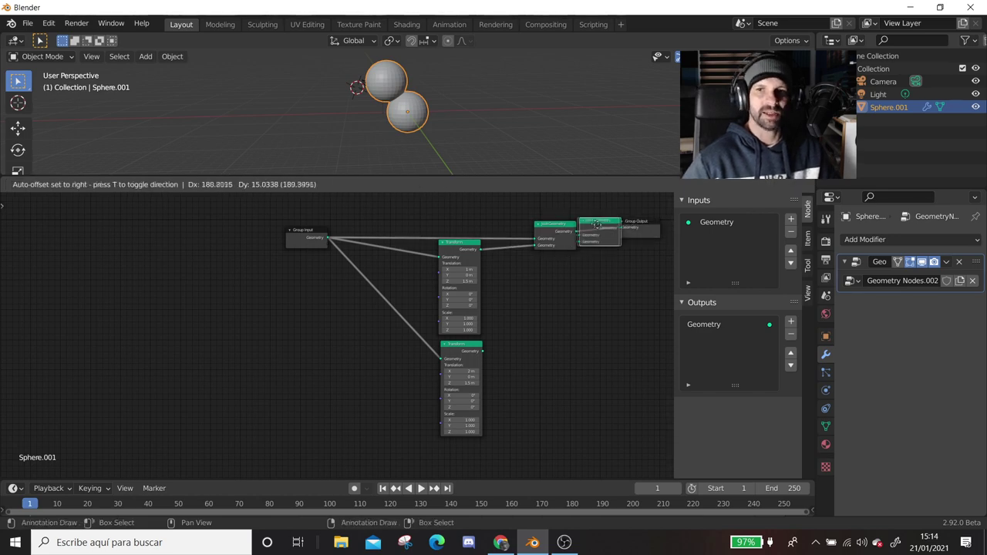
left_click(617, 231)
left_click_drag(483, 353, 595, 248)
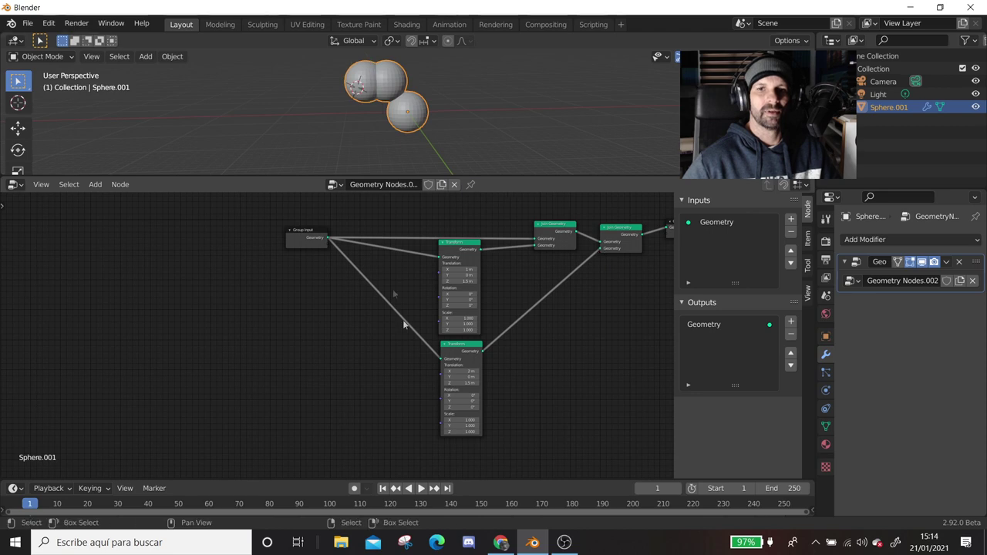
- Set the lower Transform's X translation to -1 m and shift Group Input further left
double_click(471, 371)
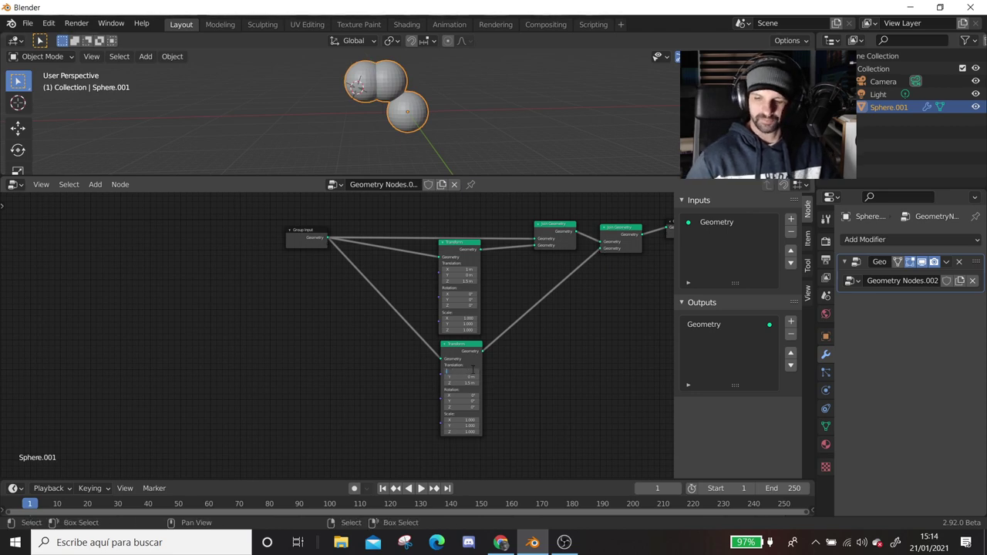
type("3")
key("Return")
scroll(458, 166, "up", 2)
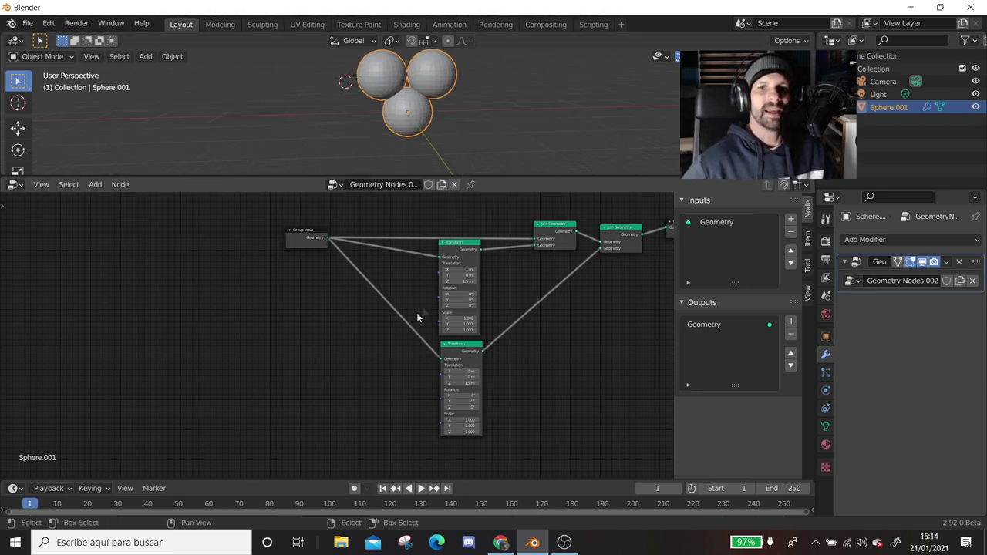
left_click_drag(313, 236, 204, 236)
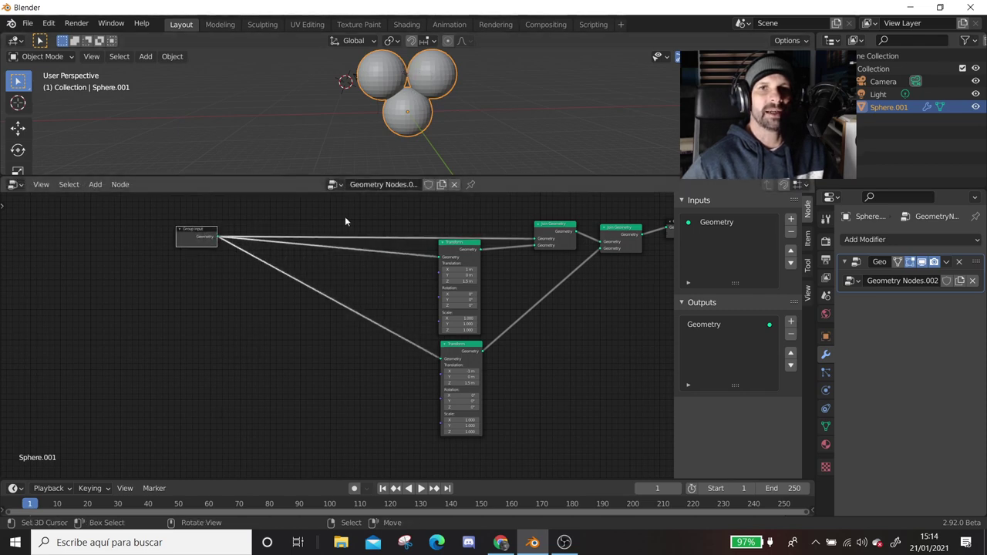
- Set the upper Transform's X, Y and Z scale to 0.5
scroll(306, 283, "up", 2)
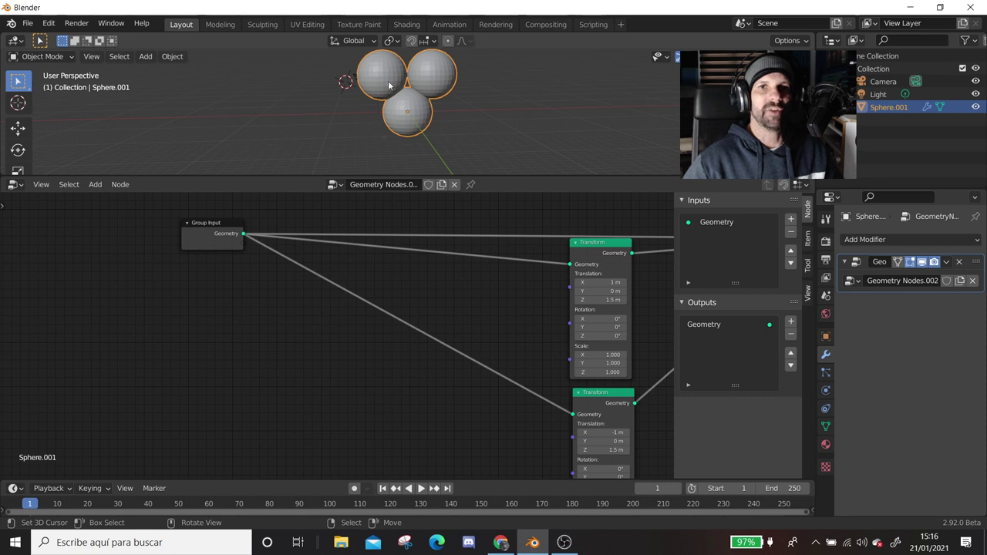
middle_click_drag(514, 243, 363, 200)
scroll(368, 280, "up", 1)
scroll(368, 281, "up", 2)
scroll(368, 286, "up", 2)
mouse_move(368, 284)
middle_mouse_down()
mouse_move(300, 309)
mouse_move(309, 319)
middle_mouse_up()
left_click(449, 262)
type("-")
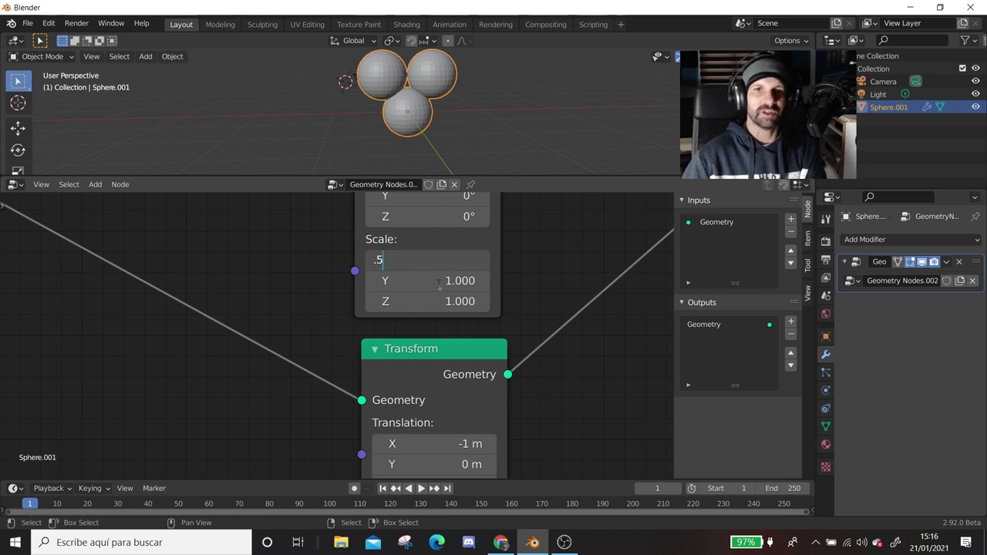
key("Return")
left_click(438, 282)
type(".")
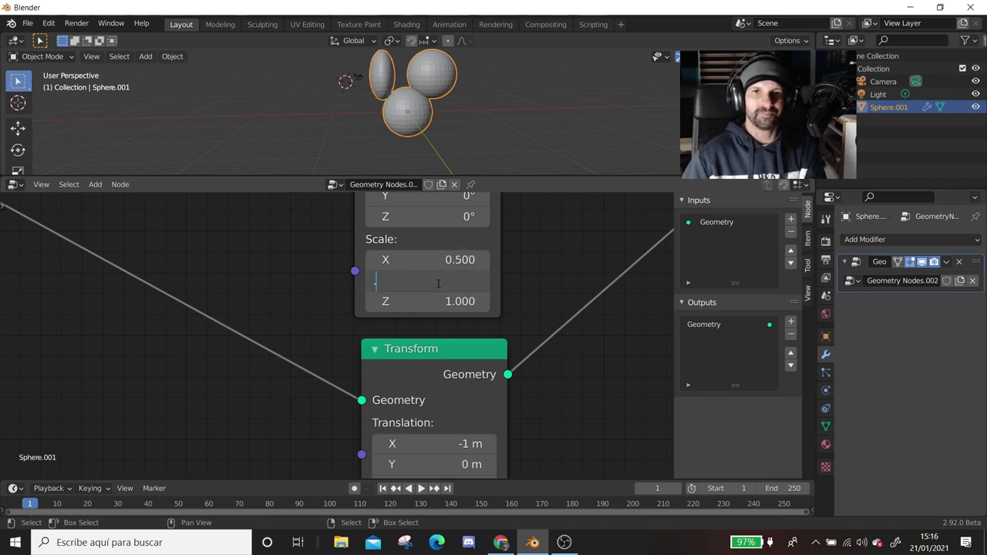
key("Return")
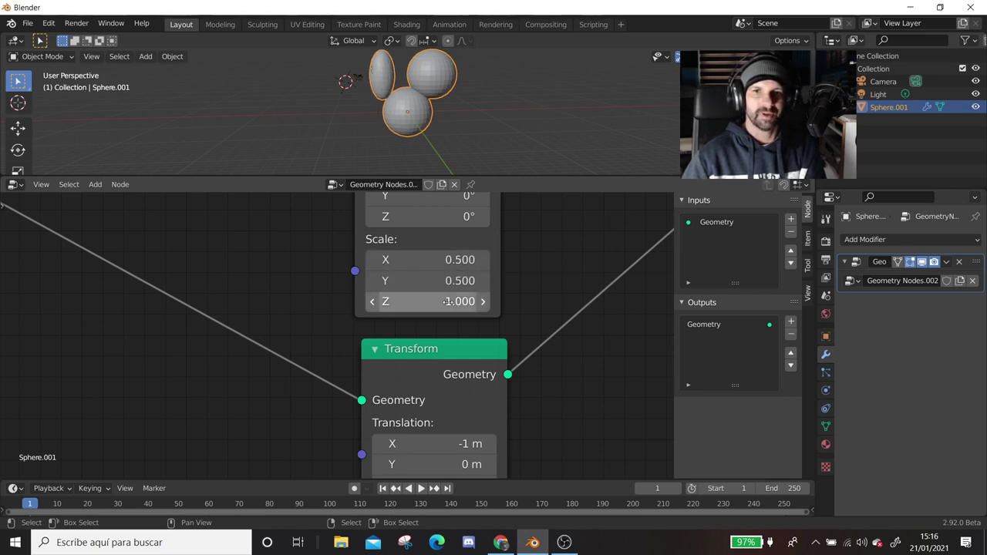
left_click(447, 302)
type(".")
key("Return")
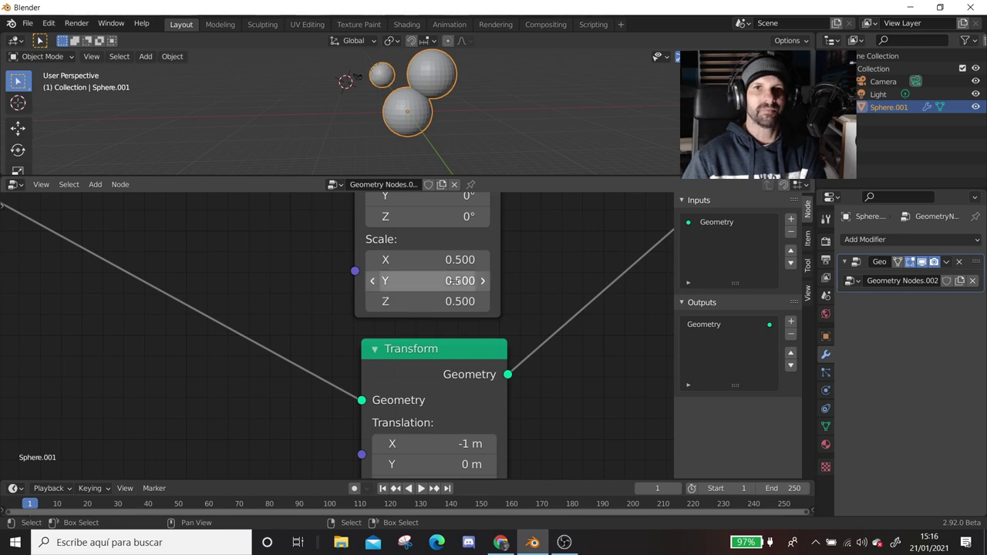
- Set the lower Transform's X, Y and Z scale to 0.6
middle_click_drag(435, 410, 447, 283)
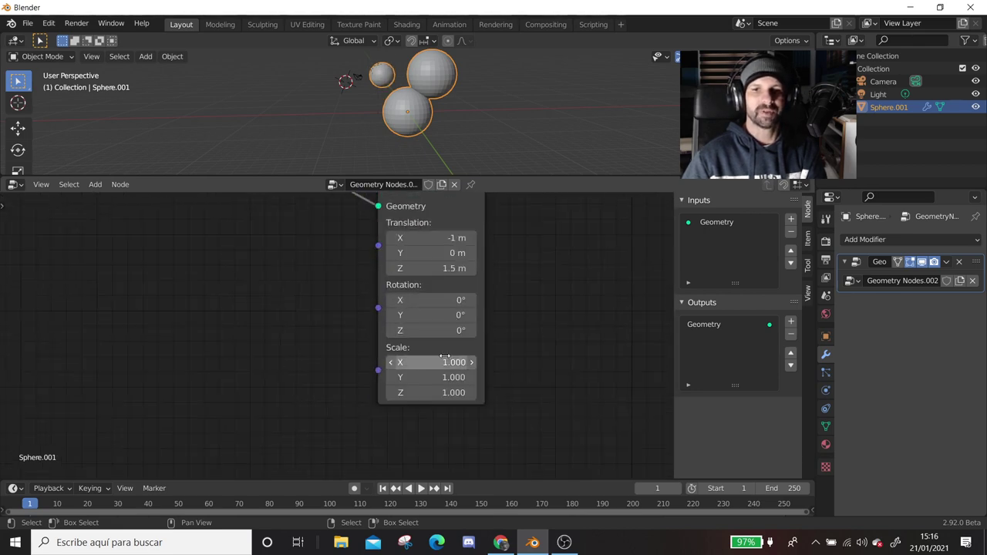
left_click(445, 356)
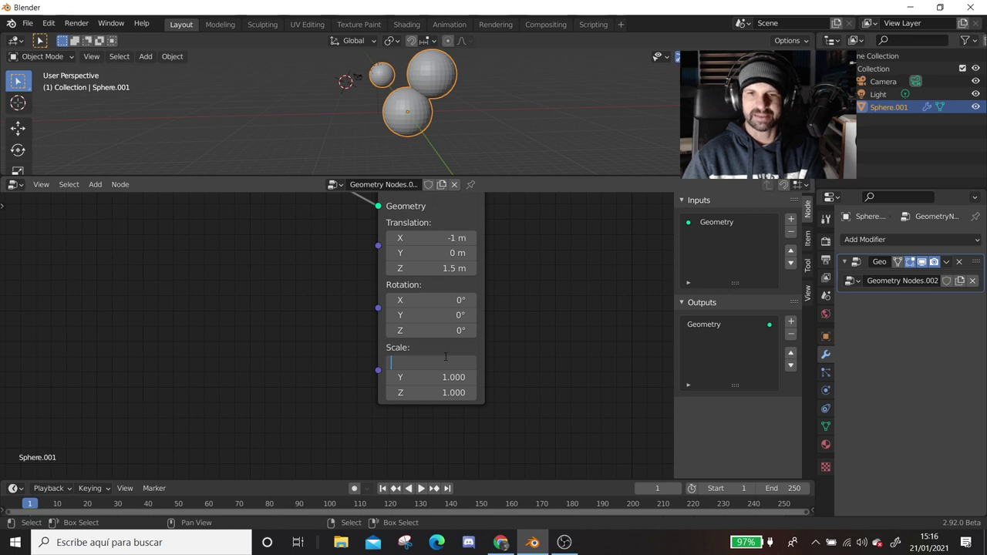
key("BackSpace")
type(".")
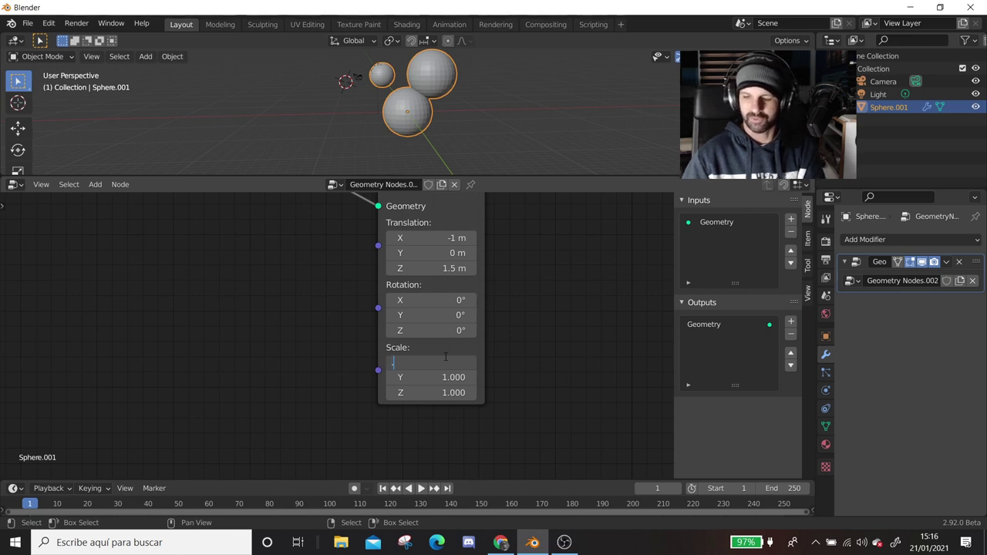
key("Return")
left_click(454, 377)
key("Return")
left_click(449, 393)
key("Escape")
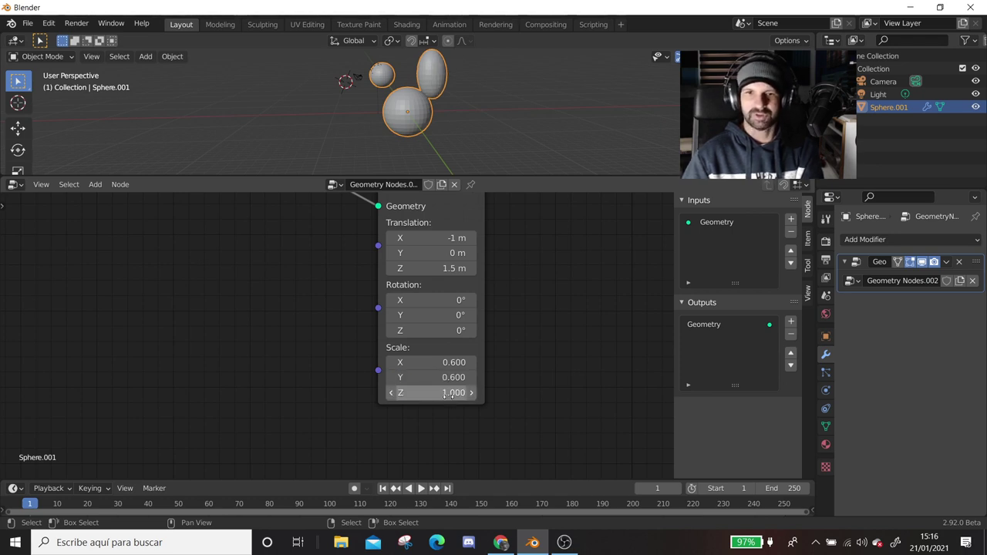
type("0.600")
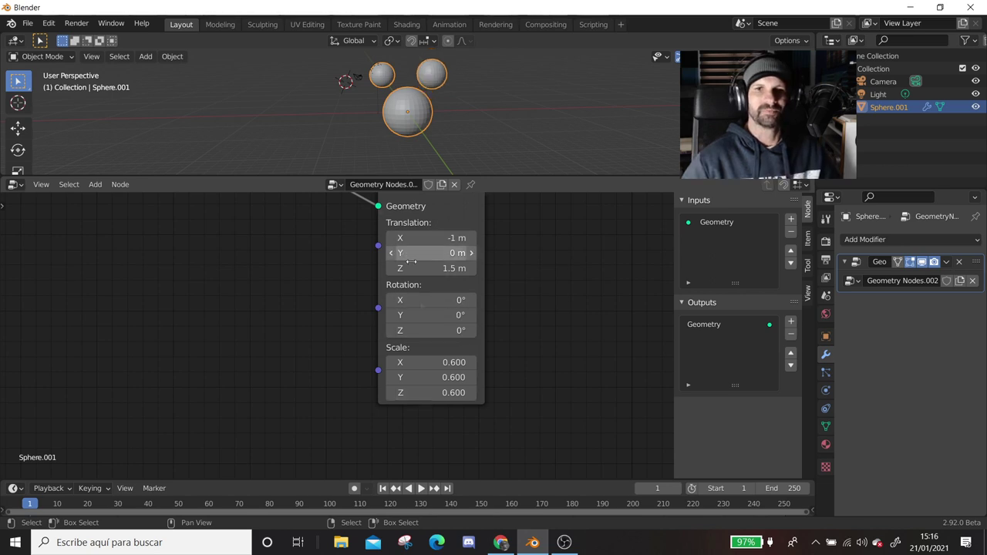
- Change the upper Transform's X, Y and Z scale to 0.6
middle_click_drag(453, 307, 468, 506)
left_click(457, 303)
key("BackSpace")
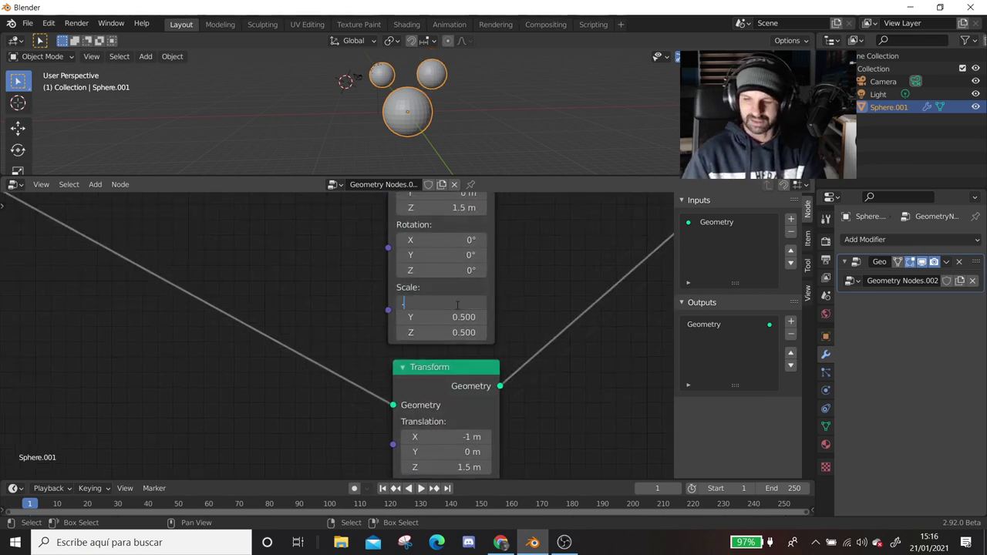
type(".6")
key("Tab")
key("BackSpace")
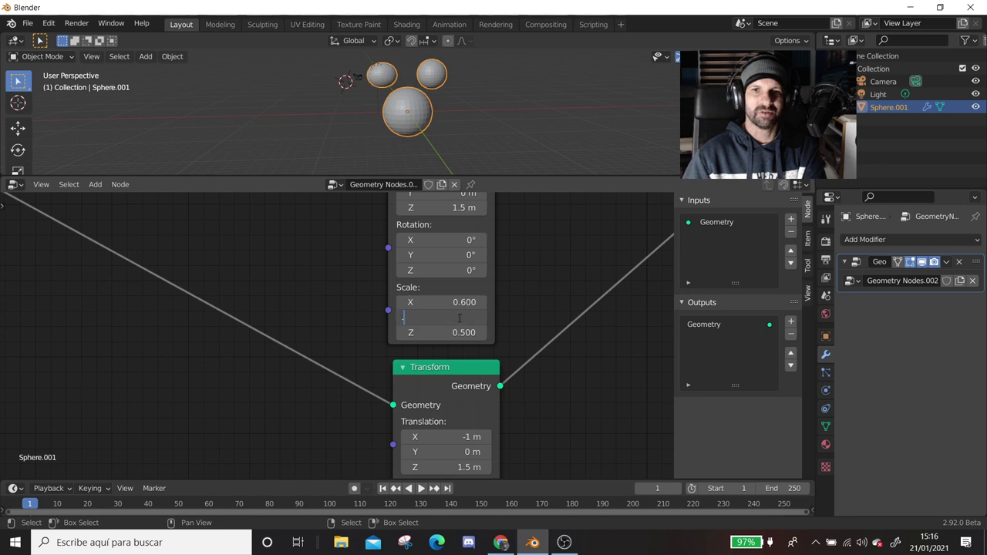
type(".6")
key("Tab")
type(".6")
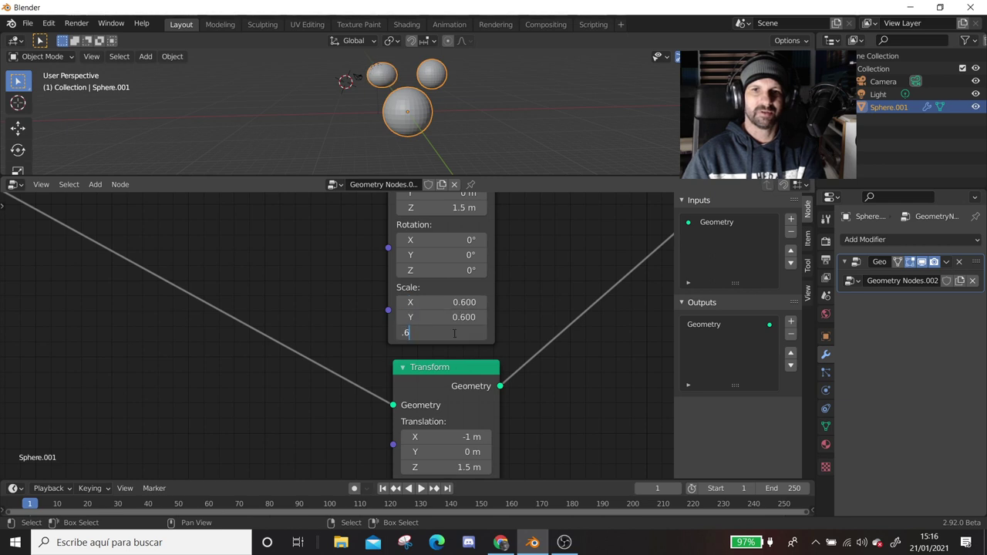
key("Return")
- Set the Z translation of both Transform nodes to 1 m
scroll(472, 316, "down", 2)
scroll(445, 244, "up", 1)
left_click(409, 242)
type("13")
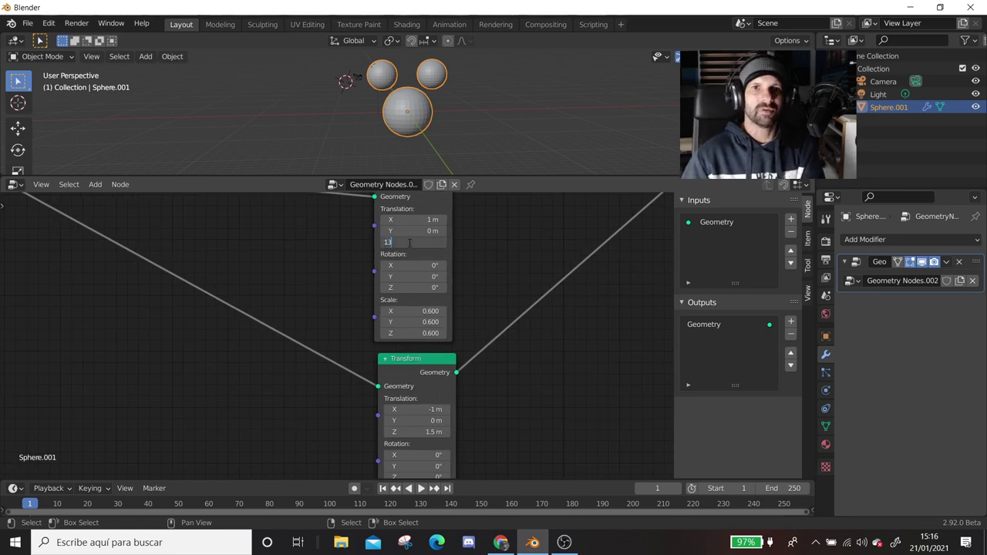
key("Return")
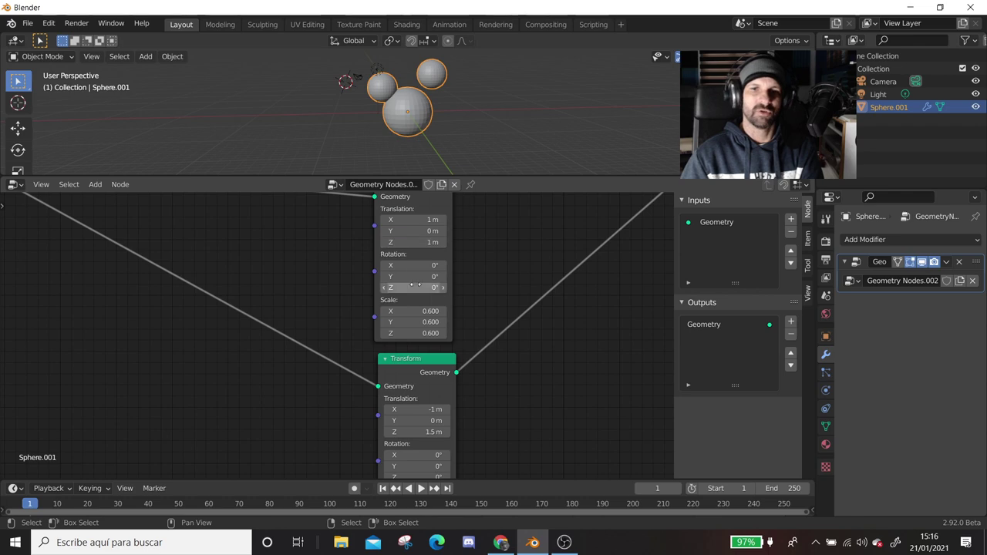
scroll(435, 392, "down", 1)
middle_click_drag(448, 416, 459, 290)
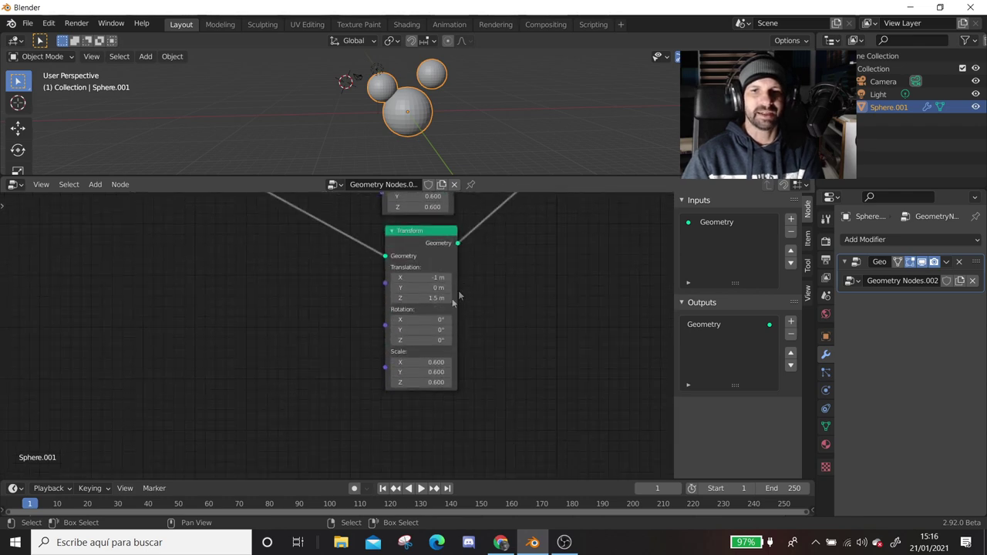
left_click(424, 298)
type("1")
key("Return")
- Collapse the lower Transform node and frame the whole node tree
mouse_move(451, 102)
middle_mouse_down()
mouse_move(631, 108)
mouse_move(356, 119)
mouse_move(415, 110)
middle_mouse_up()
scroll(415, 110, "up", 3)
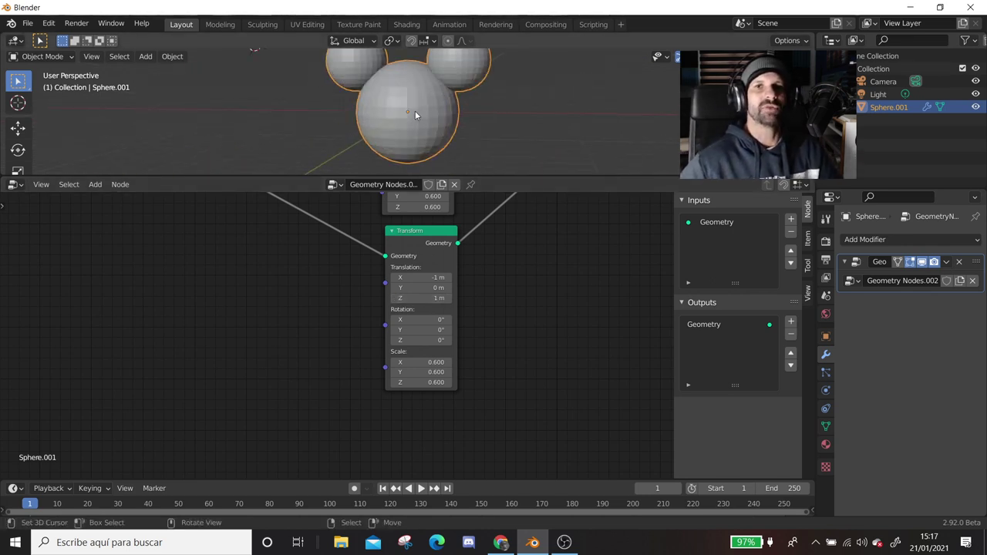
key("h")
key("Home")
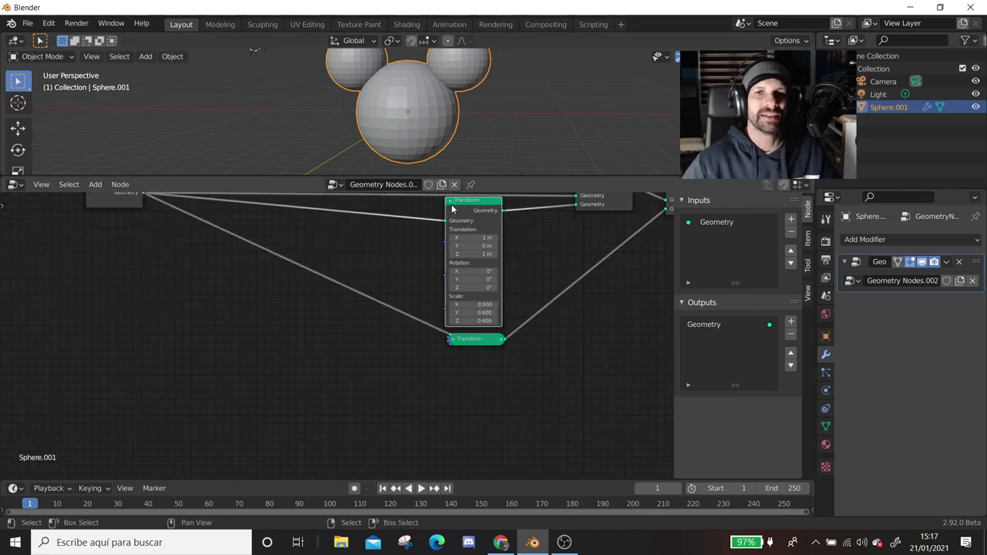
- Collapse the upper Transform, stack both Transforms, and delete the two Join Geometry nodes
key("h")
left_click_drag(486, 334, 475, 224)
middle_click_drag(474, 220, 400, 332)
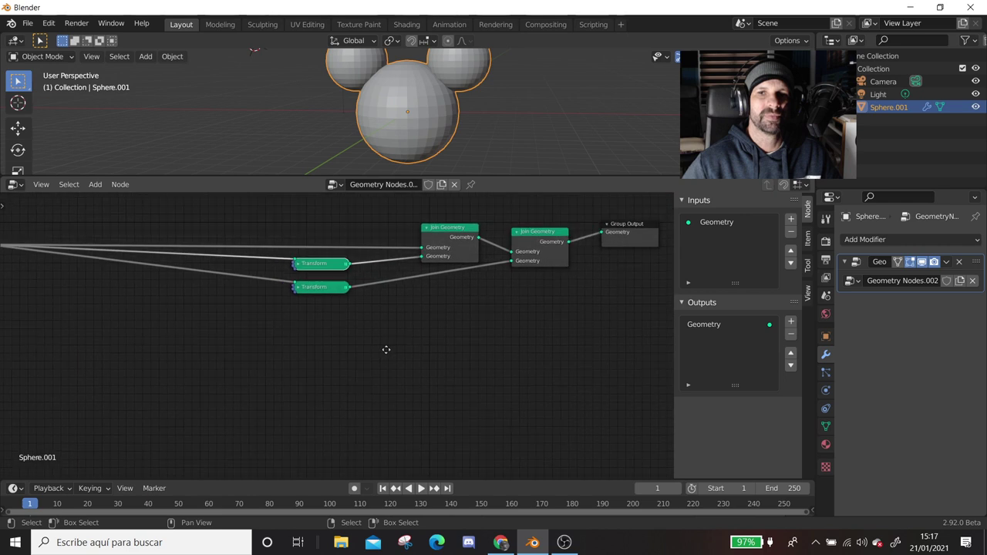
left_click(431, 245)
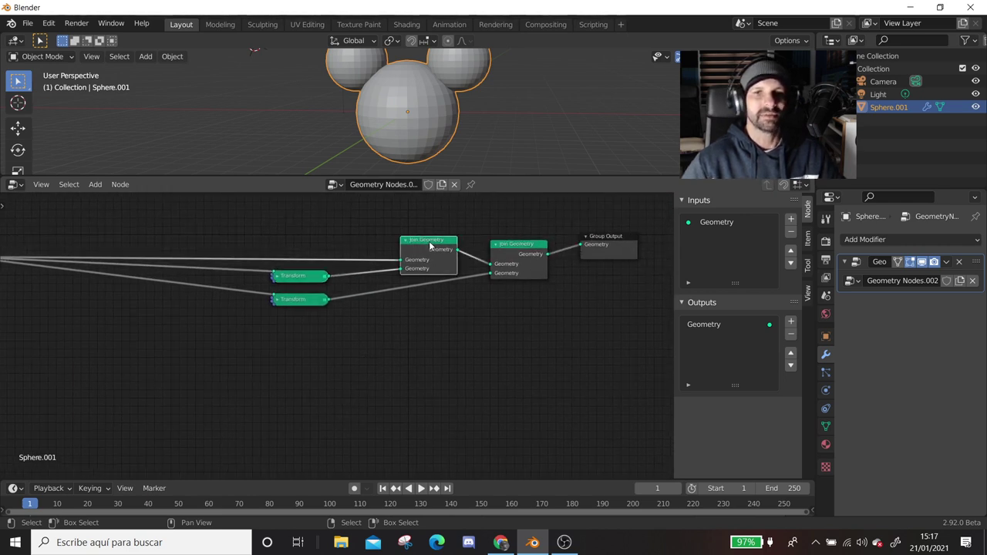
key("x")
key("x")
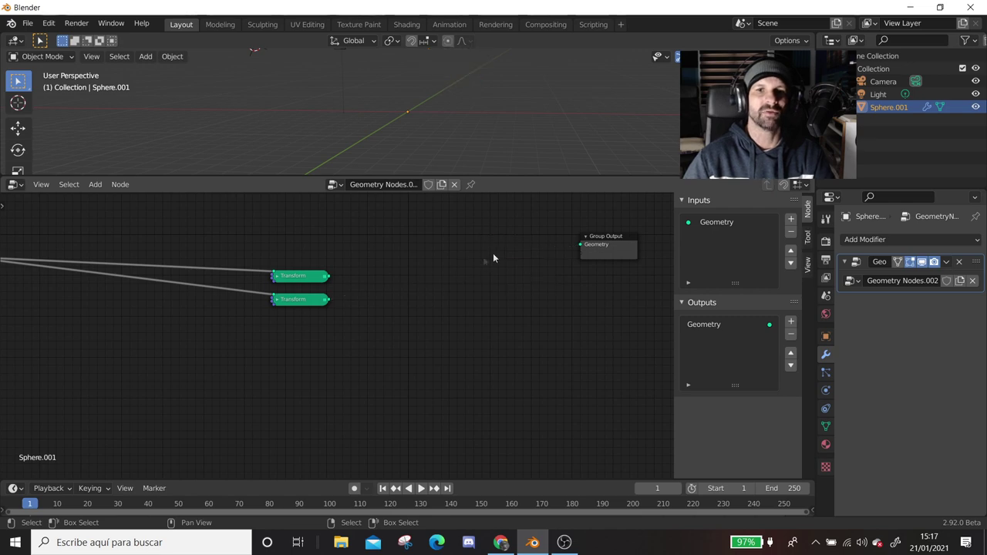
middle_click_drag(498, 249, 415, 272)
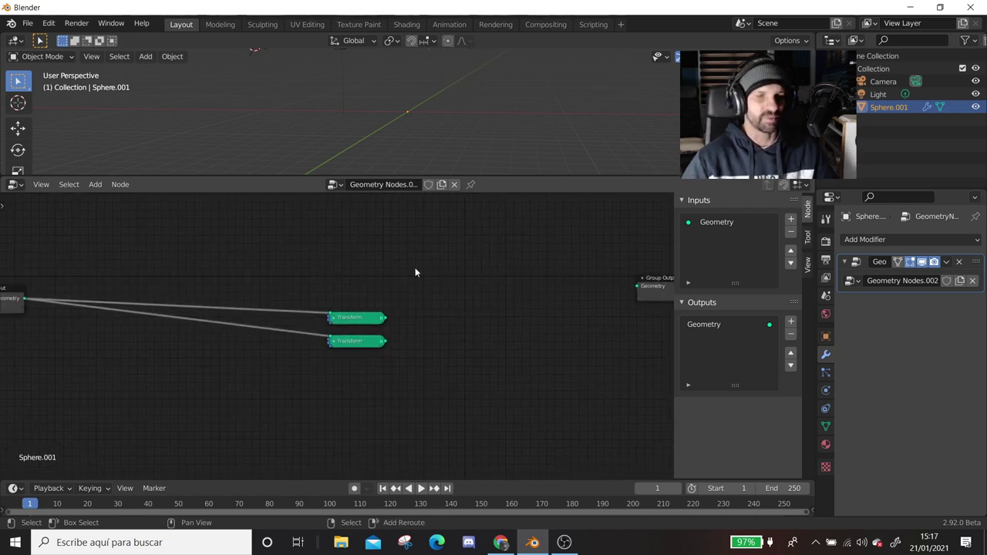
- Add a Union Boolean node fed by Group Input and the upper Transform, output to Group Output
key("shift+a")
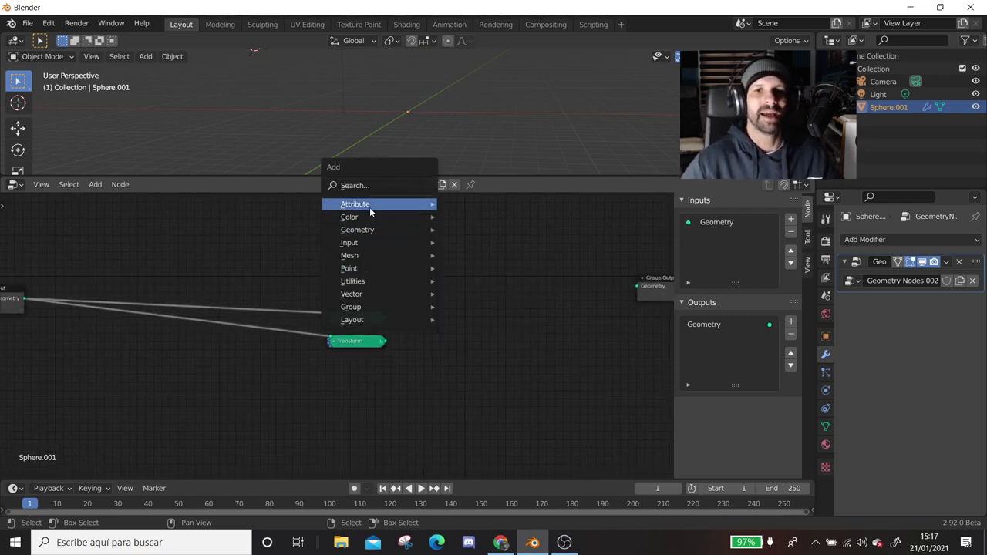
mouse_move(349, 255)
left_click(471, 256)
left_click(339, 262)
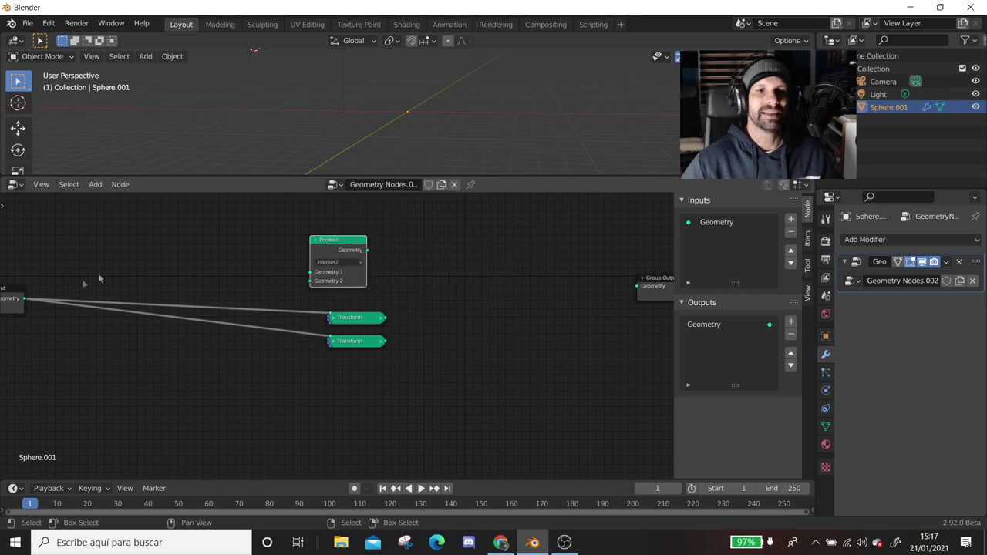
left_click_drag(26, 299, 311, 273)
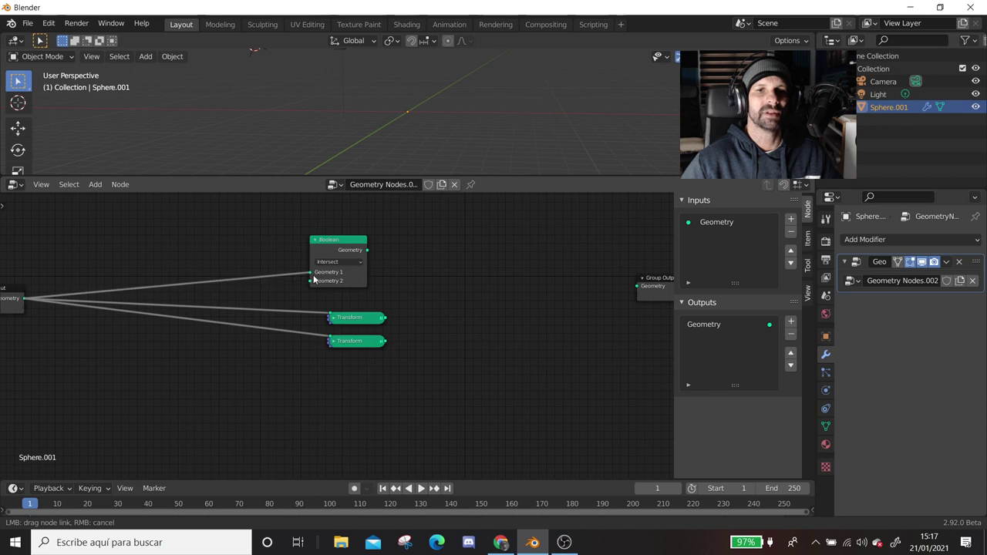
left_click_drag(367, 250, 386, 263)
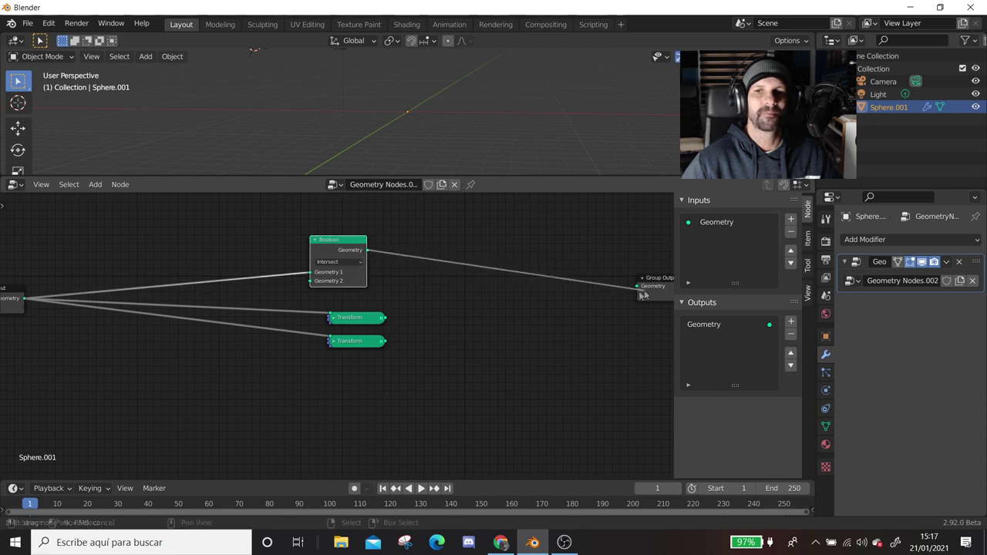
left_click_drag(368, 253, 640, 285)
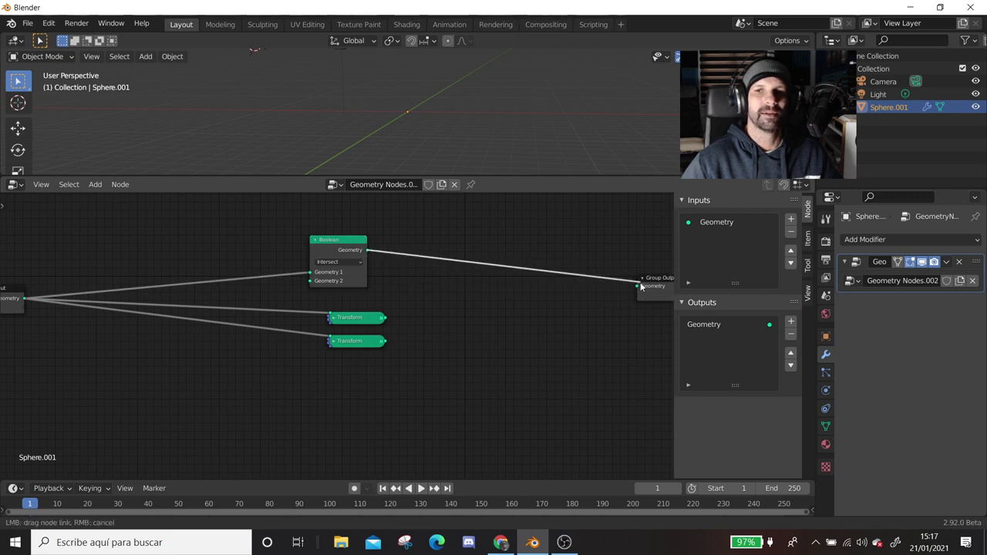
left_click(328, 262)
left_click(326, 279)
left_click_drag(324, 258, 421, 252)
left_click_drag(385, 318, 413, 279)
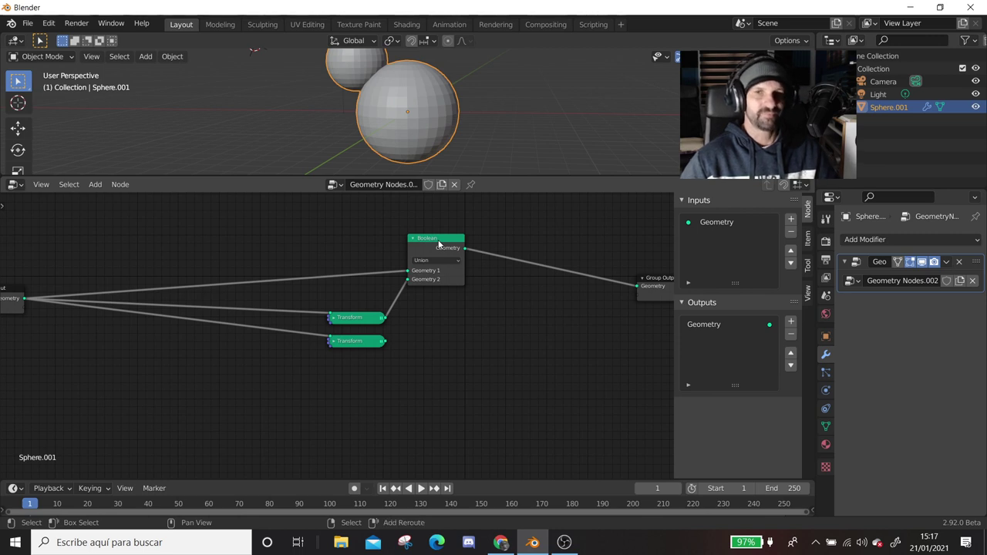
- Duplicate the Boolean before Group Output and feed the bottom Transform into it
key("shift+d")
left_click(533, 268)
left_click_drag(387, 344, 510, 298)
middle_click_drag(338, 160, 544, 77)
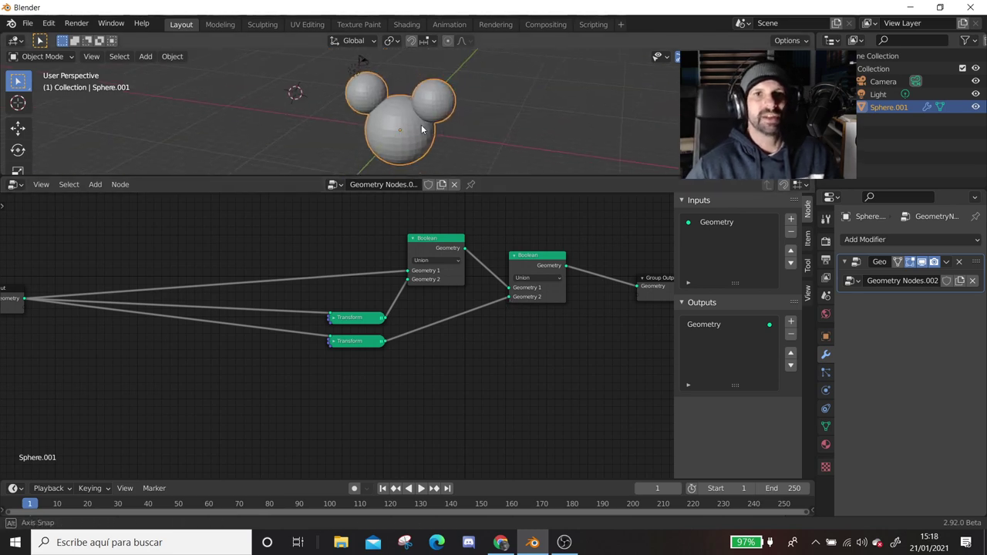
scroll(429, 128, "up", 2)
mouse_move(428, 128)
middle_mouse_down()
mouse_move(464, 136)
mouse_move(422, 145)
middle_mouse_up()
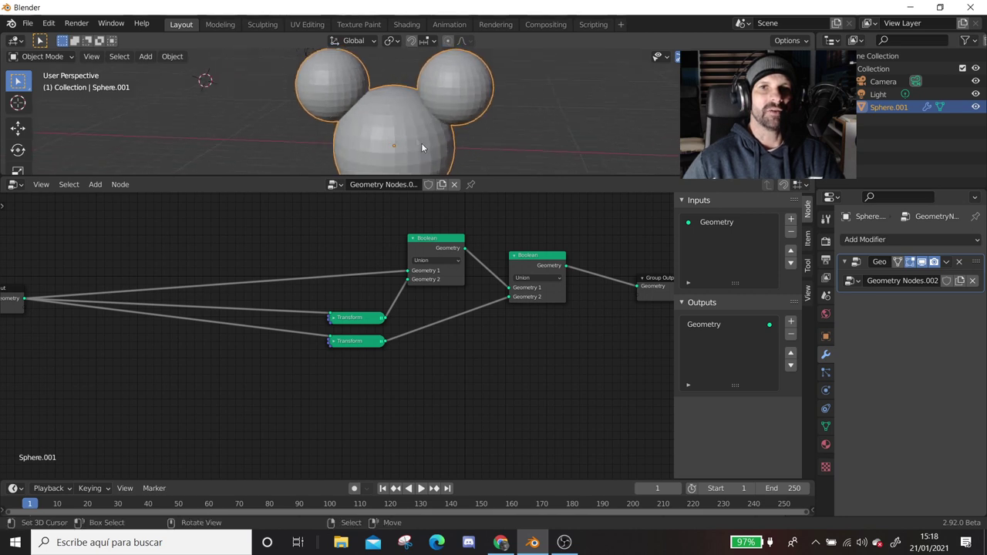
scroll(343, 115, "up", 2)
scroll(326, 149, "up", 2)
scroll(430, 365, "down", 1)
middle_click_drag(430, 365, 359, 373)
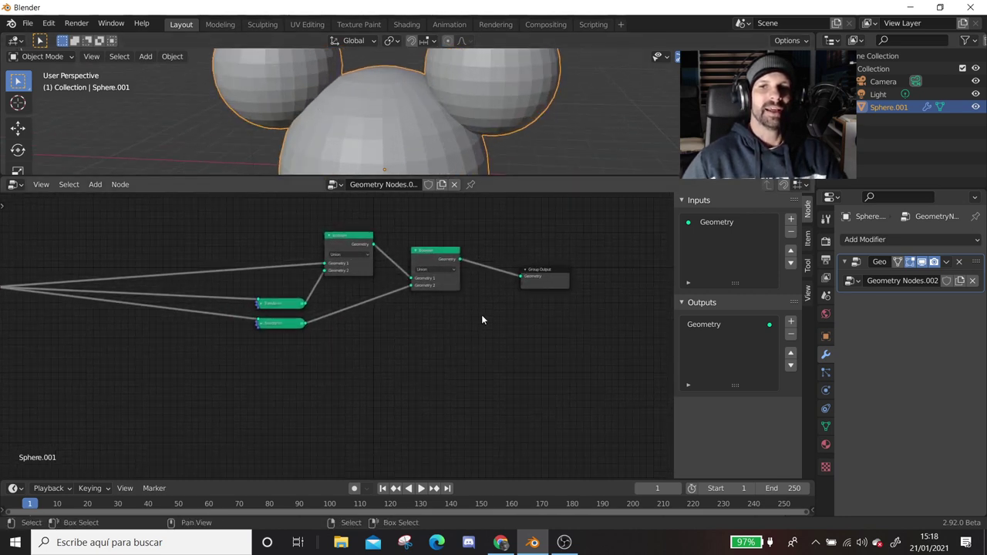
scroll(463, 124, "down", 3)
scroll(463, 123, "down", 3)
scroll(463, 124, "down", 1)
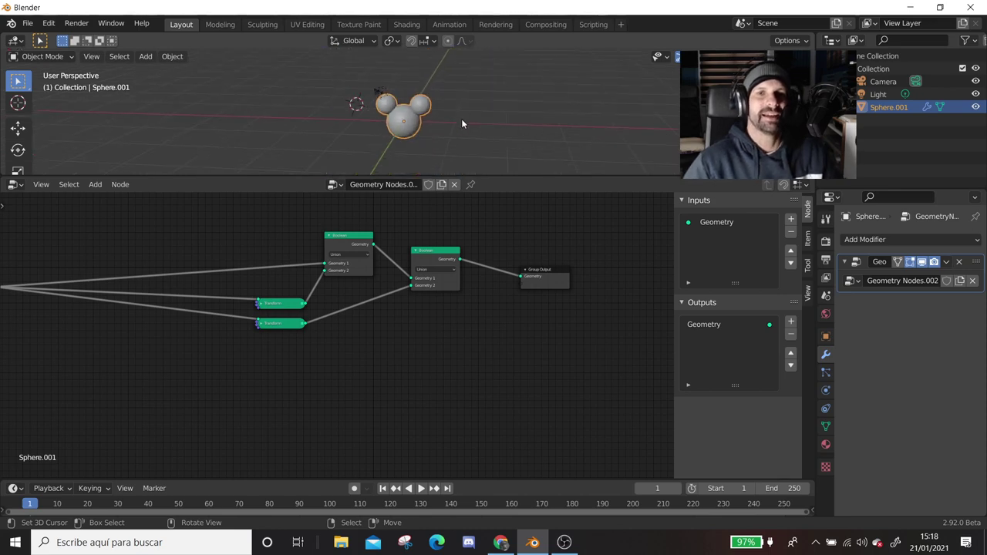
middle_click_drag(462, 120, 511, 102)
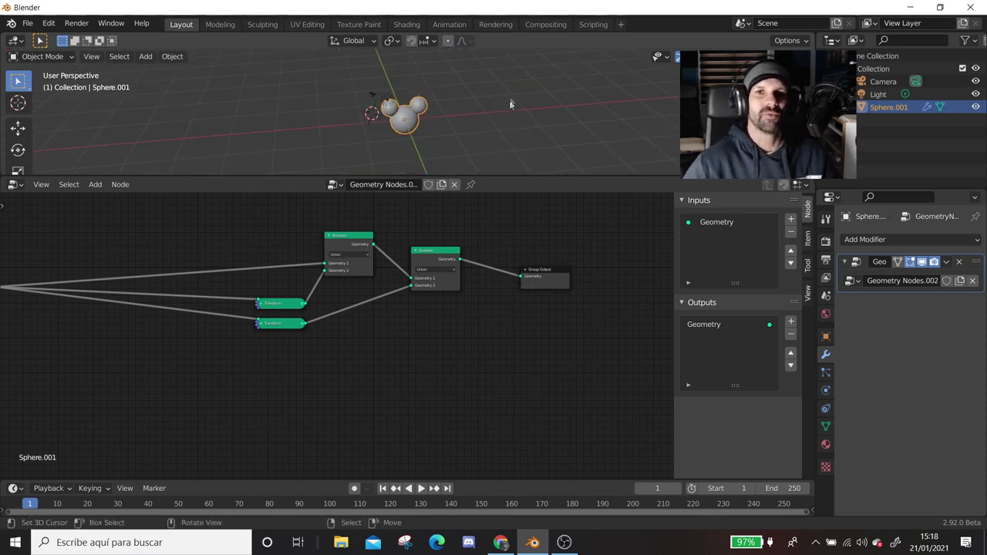
key("shift+a")
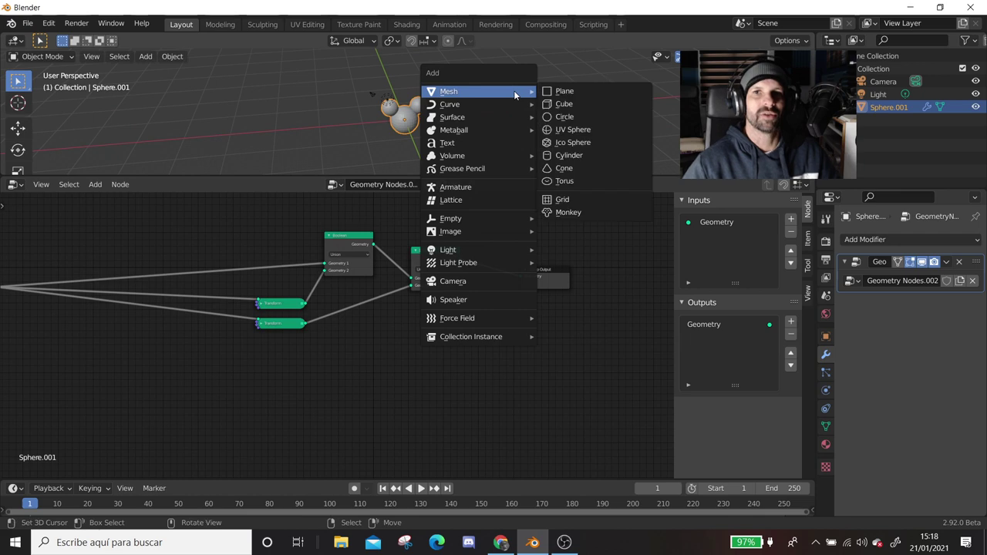
- Add a UV sphere beside the head and scale it up
left_click(580, 130)
key("s")
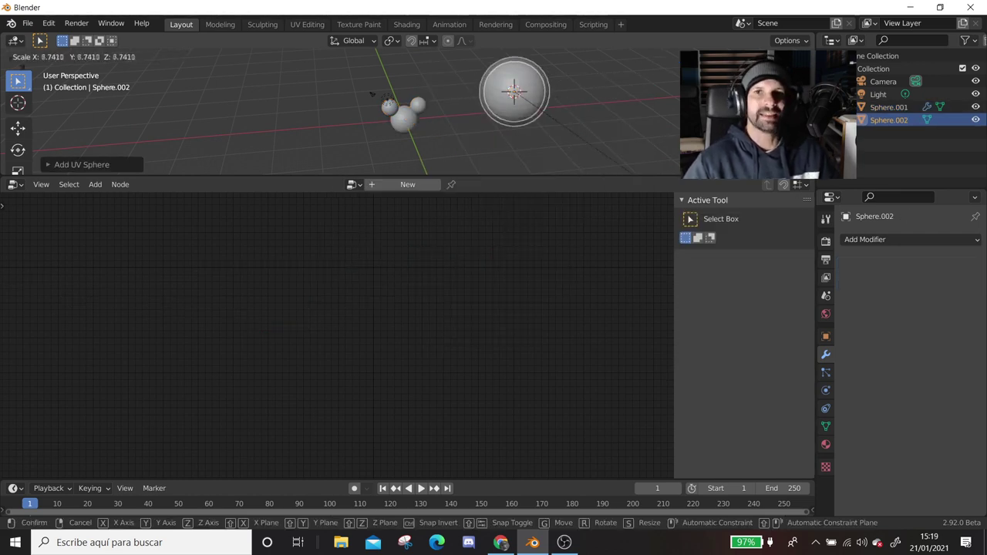
left_click(447, 78)
mouse_move(446, 78)
middle_mouse_down()
mouse_move(468, 86)
mouse_move(374, 127)
middle_mouse_up()
middle_click_drag(533, 124, 461, 146)
- Create a new Geometry Nodes tree for the sphere and frame its input and output nodes
left_click(396, 187)
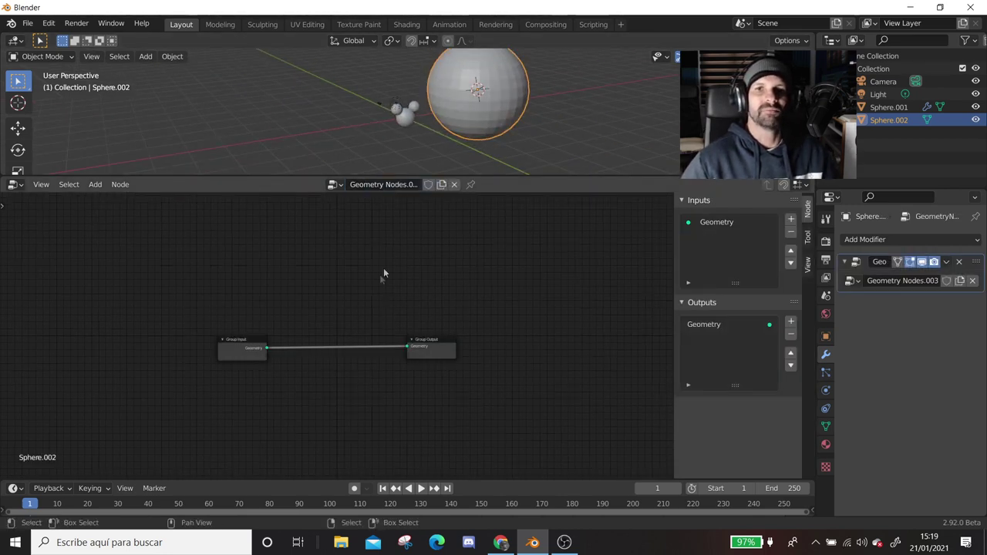
middle_click_drag(384, 268, 535, 233)
scroll(467, 264, "up", 2)
left_click_drag(480, 282, 306, 272)
key("Home")
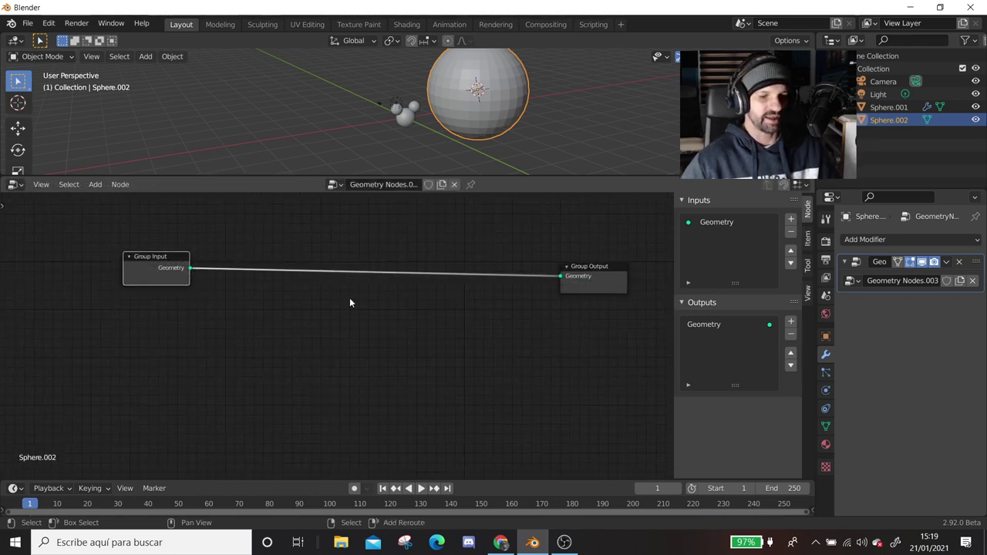
- Insert a Point Instance node between input and output, instancing the sphere object
key("shift+a")
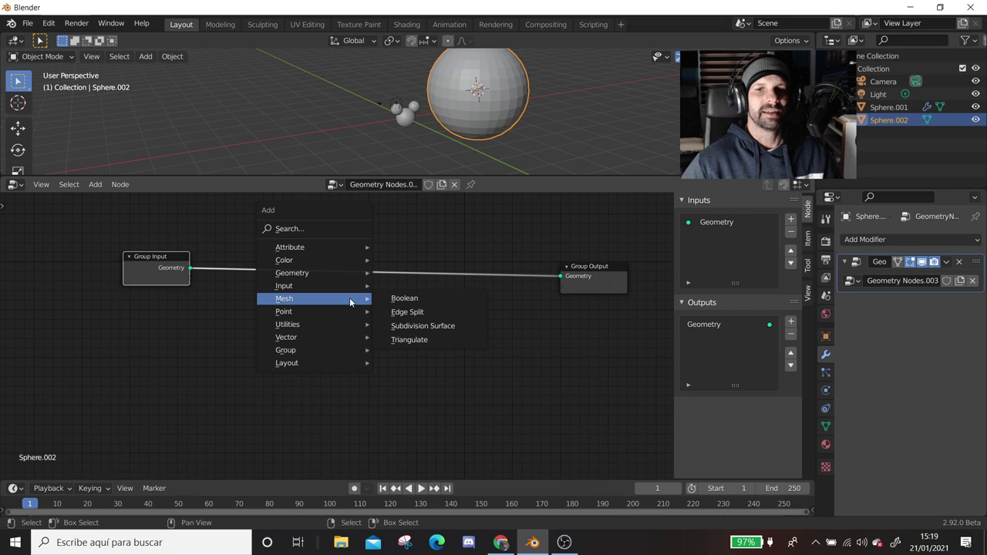
mouse_move(284, 312)
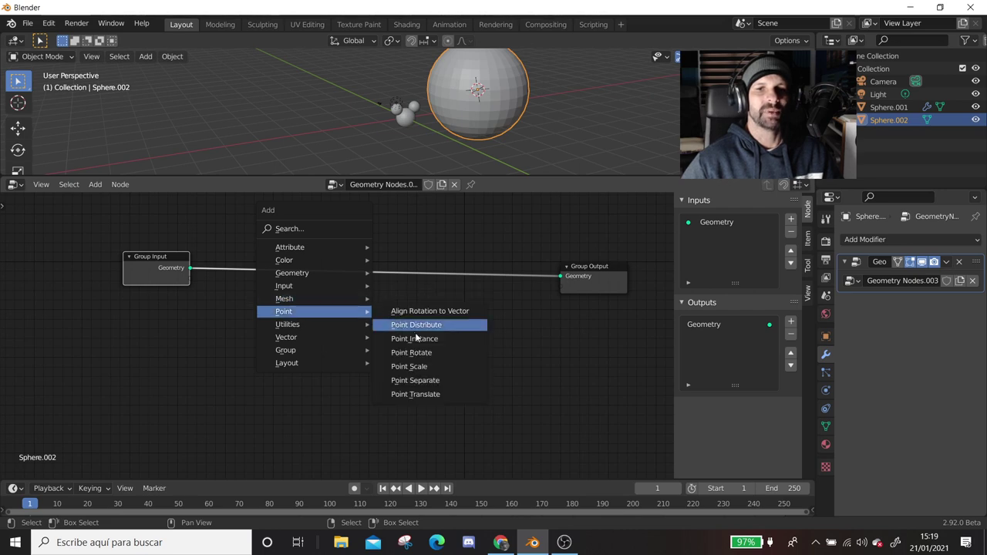
left_click(414, 338)
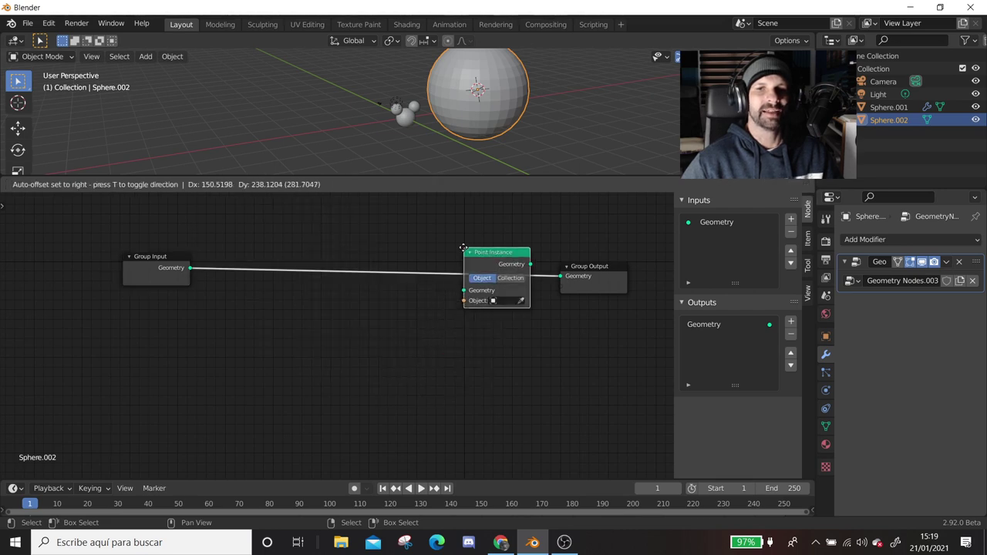
left_click(496, 303)
left_click(514, 302)
left_click(406, 110)
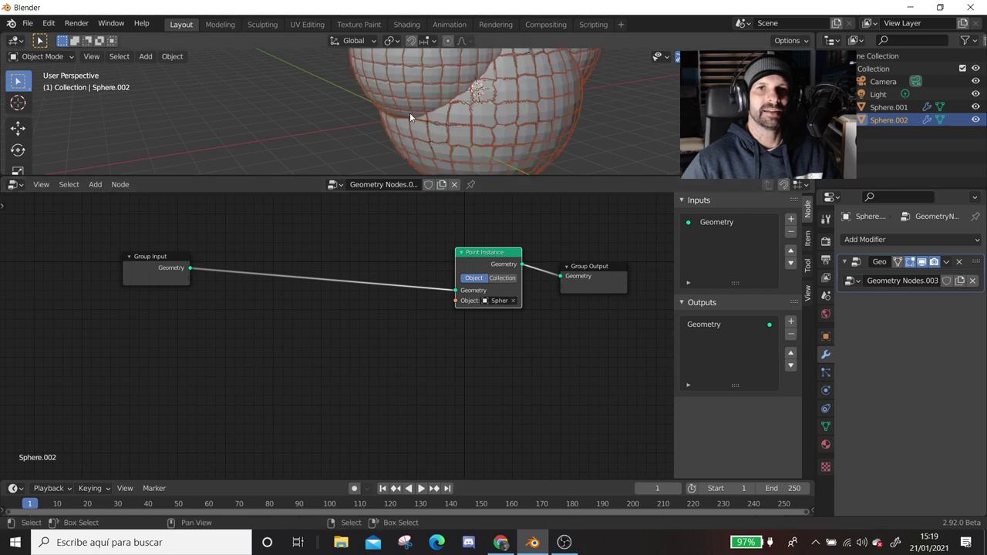
- Replace a trial Attribute Fill with an Attribute Randomize node fed by Group Input geometry
key("shift+a")
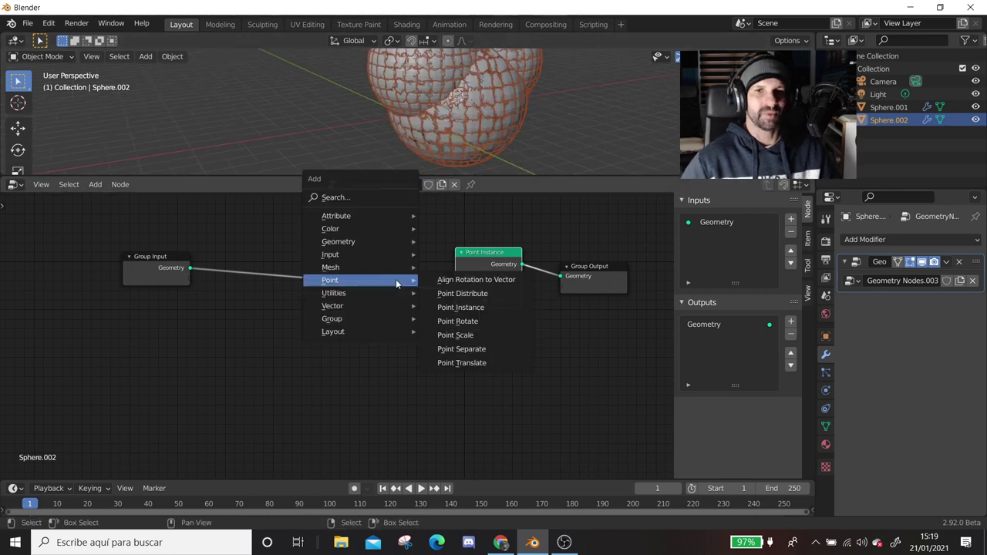
left_click(452, 242)
left_click(357, 276)
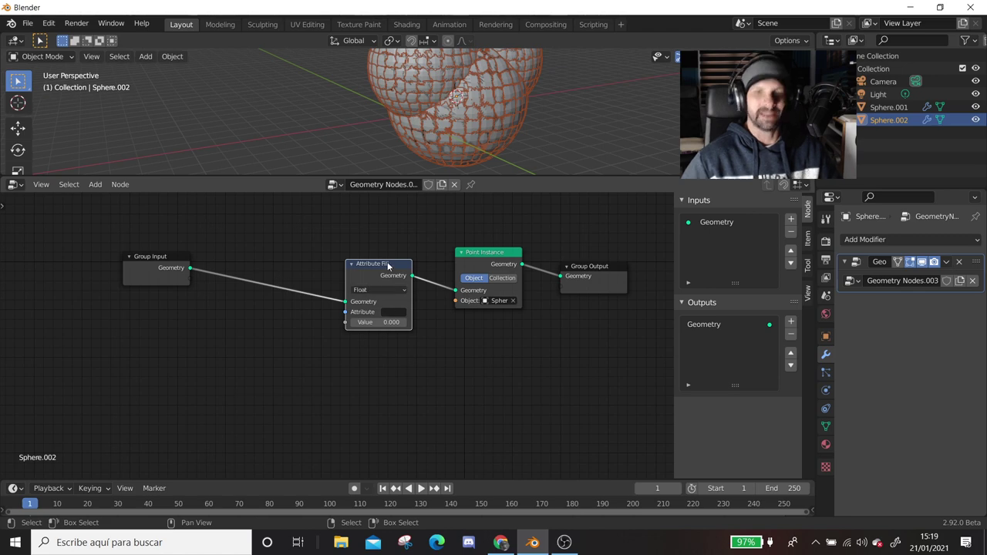
key("x")
key("shift+a")
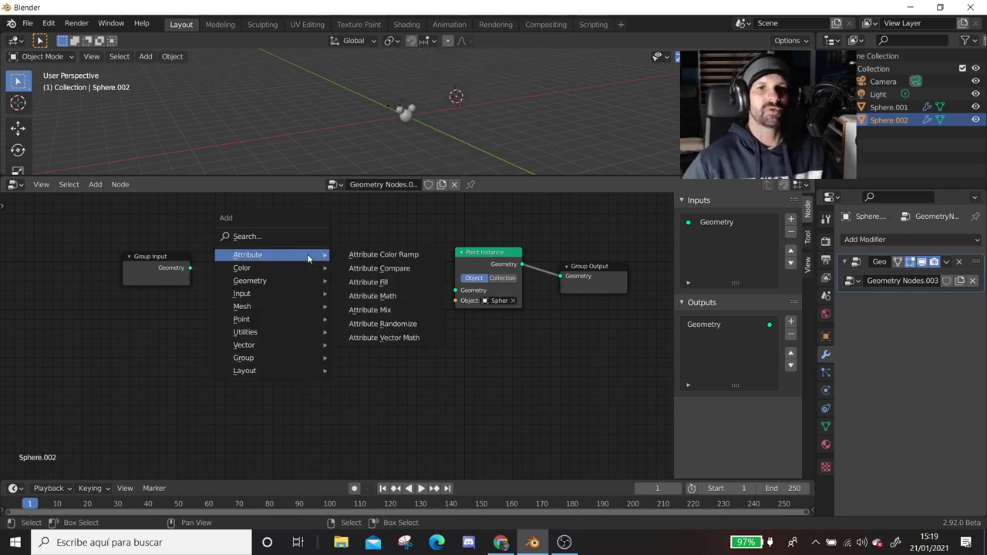
mouse_move(248, 254)
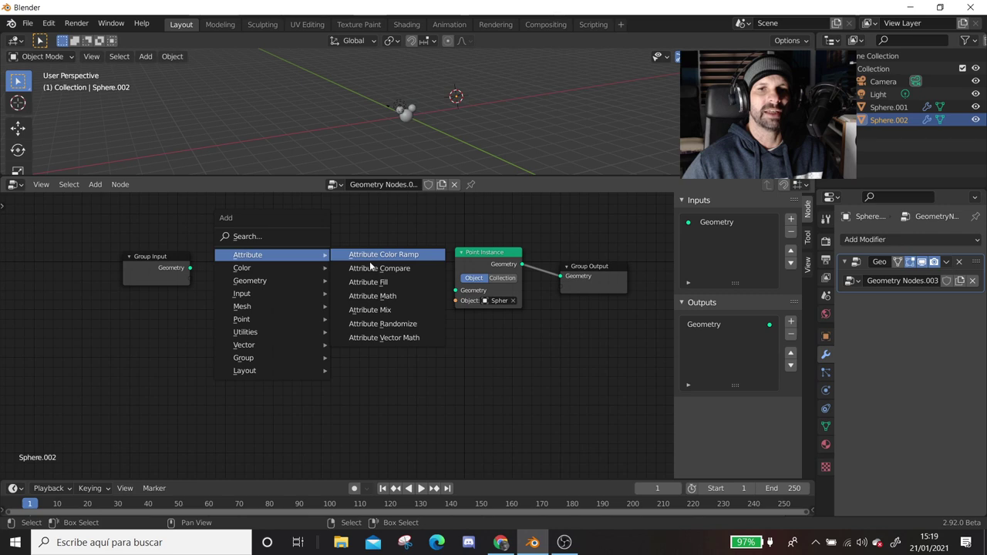
left_click(370, 324)
left_click(366, 322)
left_click_drag(192, 270, 309, 288)
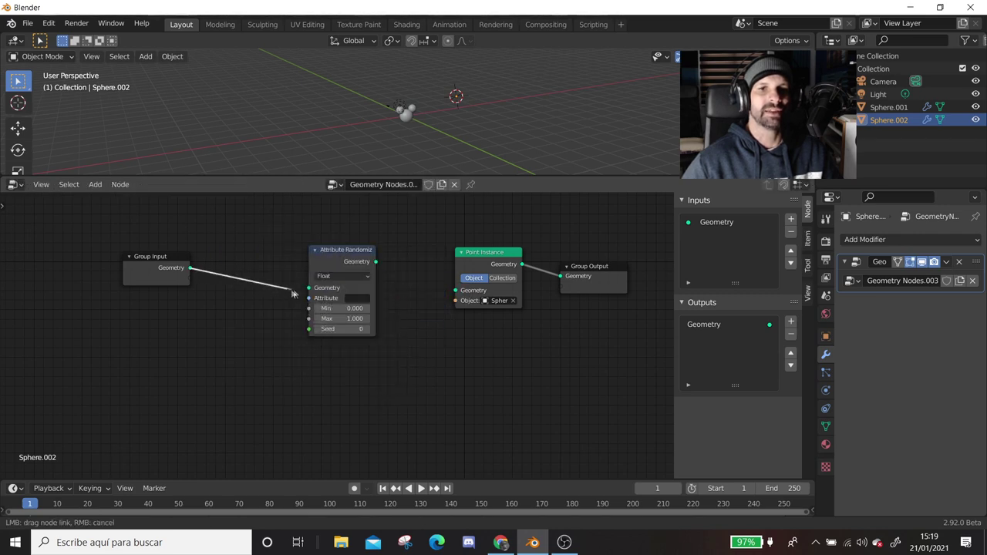
- Wire Attribute Randomize into Point Instance and set its attribute to scale
left_click_drag(376, 261, 455, 290)
left_click_drag(328, 318, 337, 319)
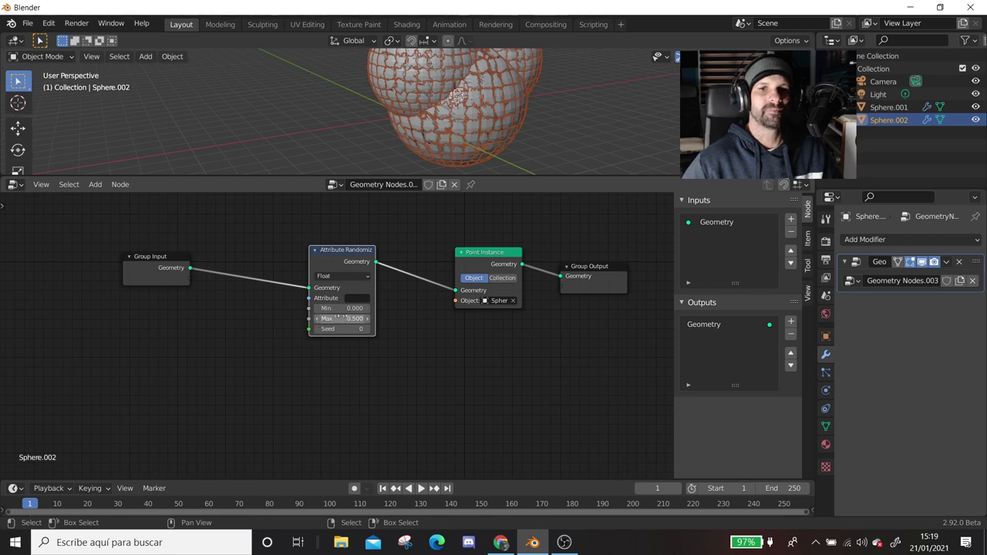
left_click_drag(337, 318, 358, 308)
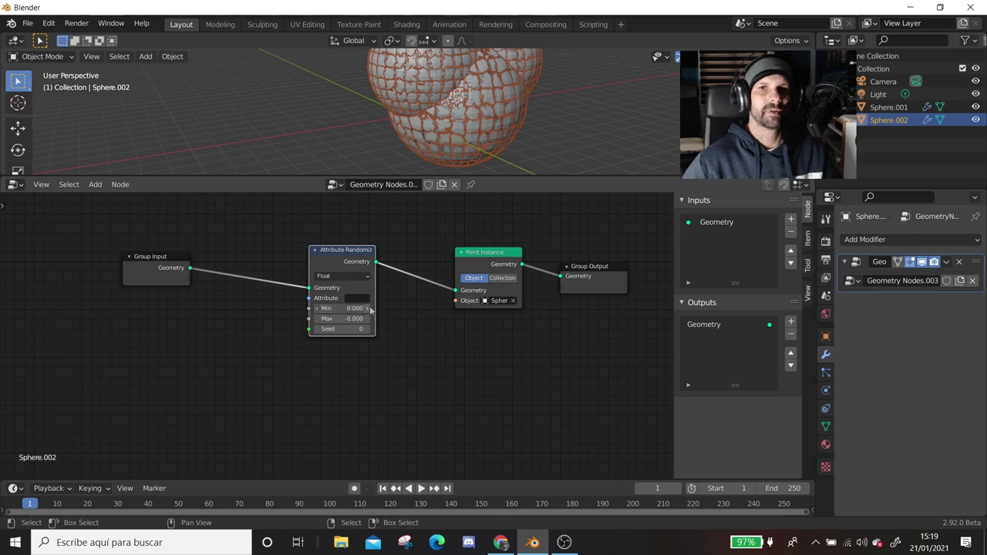
type("sc")
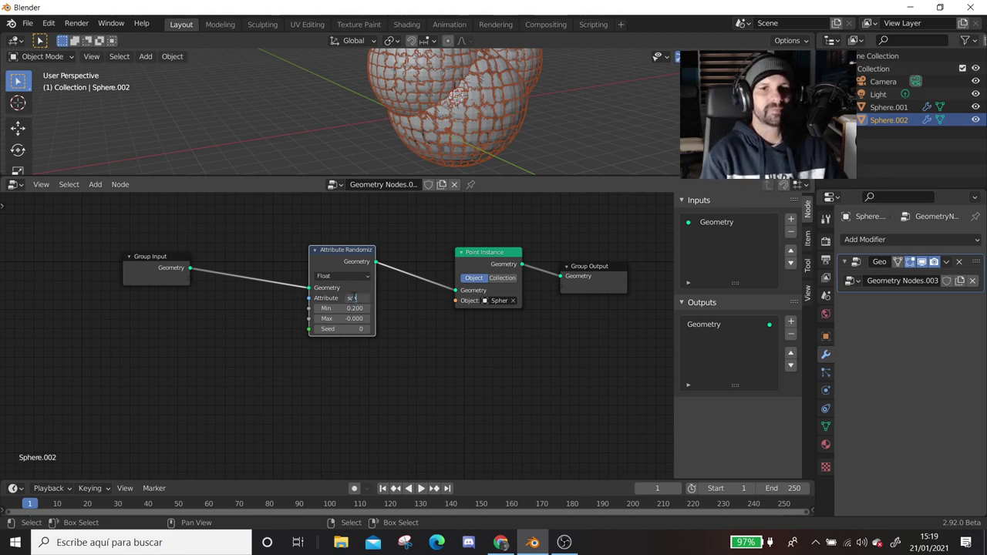
type("ale")
key("Return")
middle_click_drag(443, 116, 409, 123)
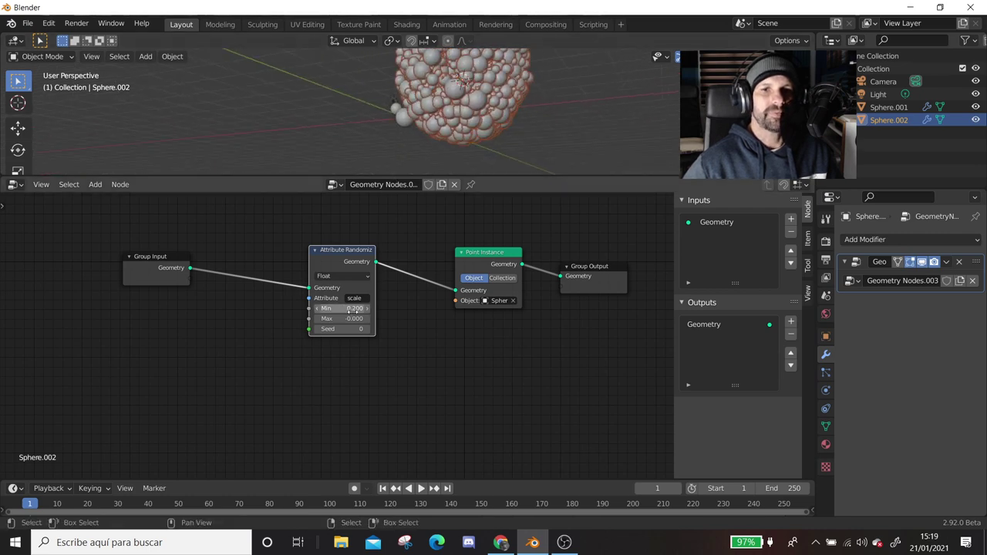
- Set the Min value to 0.050 and adjust Max while watching the instanced spheres
left_click_drag(367, 324, 409, 324)
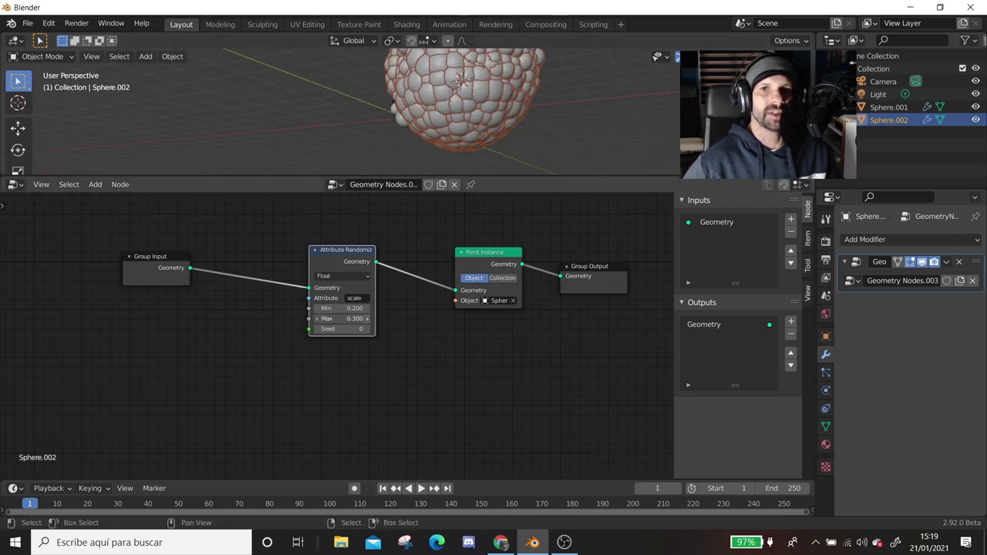
left_click(324, 308)
key("Escape")
left_click(350, 308)
type("0.5")
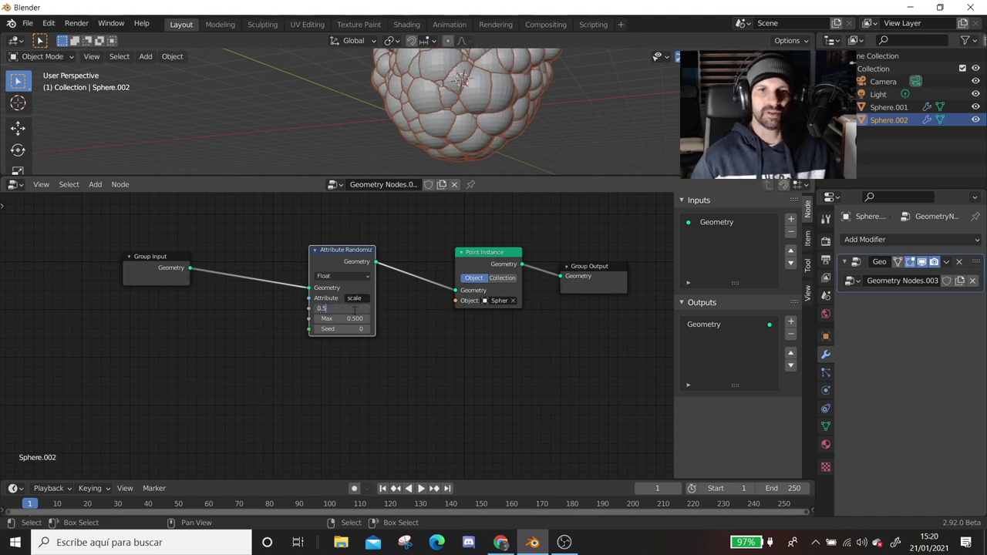
key("Return")
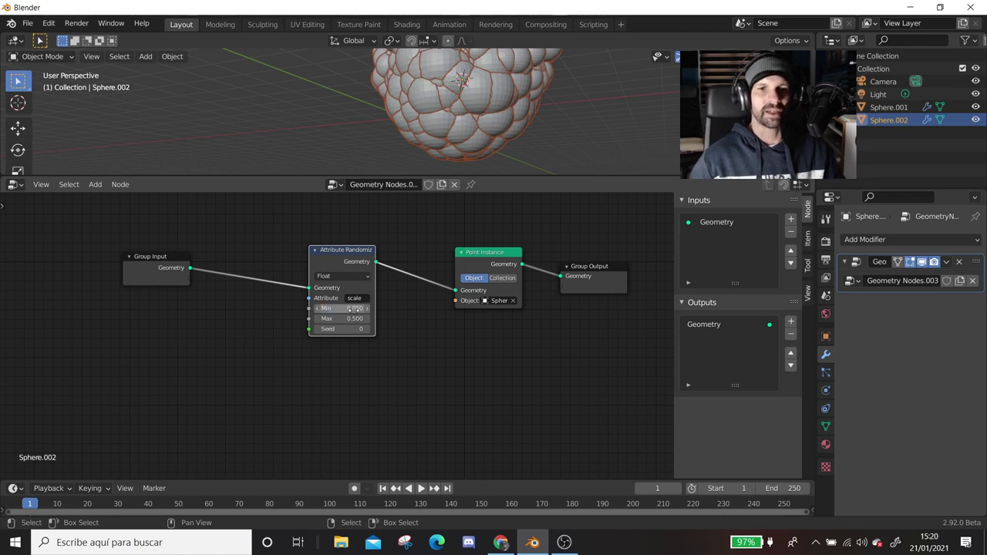
left_click_drag(318, 320, 280, 320)
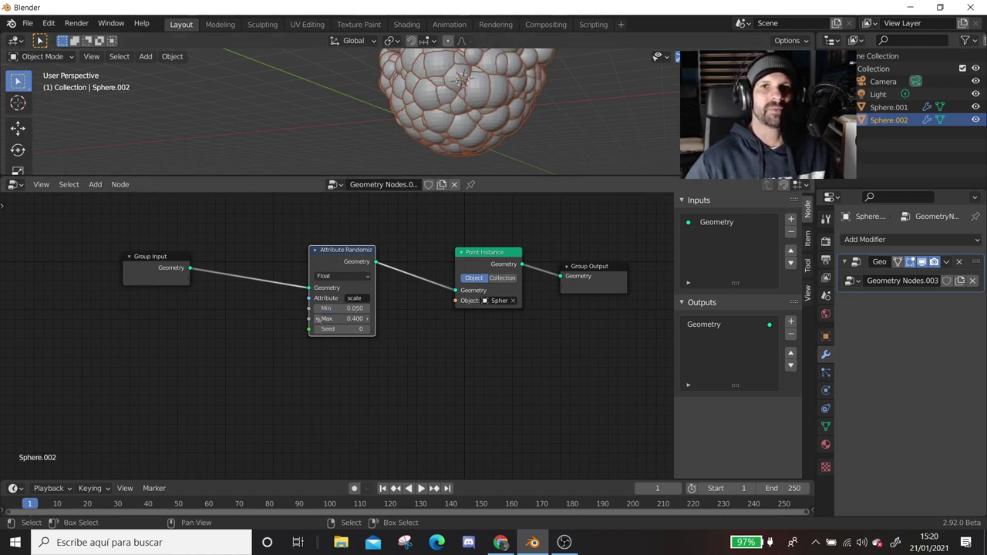
scroll(463, 101, "up", 2)
mouse_move(463, 101)
middle_mouse_down()
mouse_move(514, 77)
mouse_move(507, 97)
middle_mouse_up()
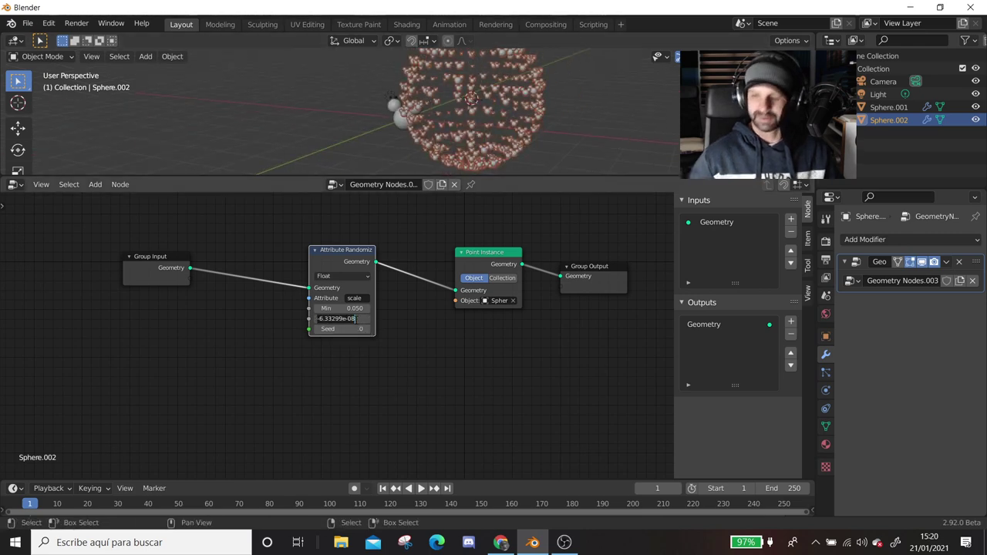
left_click_drag(351, 319, 354, 319)
- Cancel a trial resize of the instanced sphere and reduce Max to 0.050
scroll(463, 108, "up", 4)
scroll(487, 128, "down", 5)
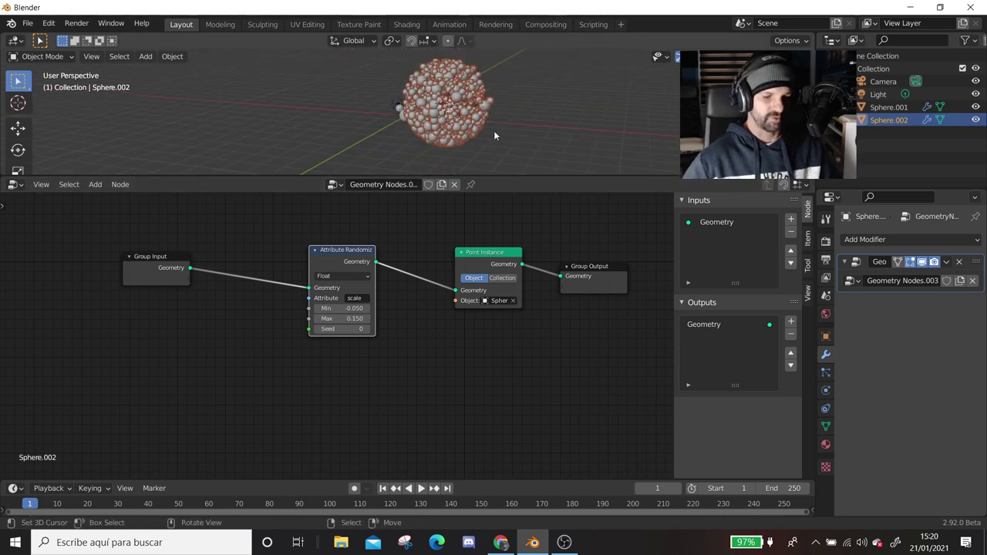
key("s")
left_click(557, 160)
right_click(558, 164)
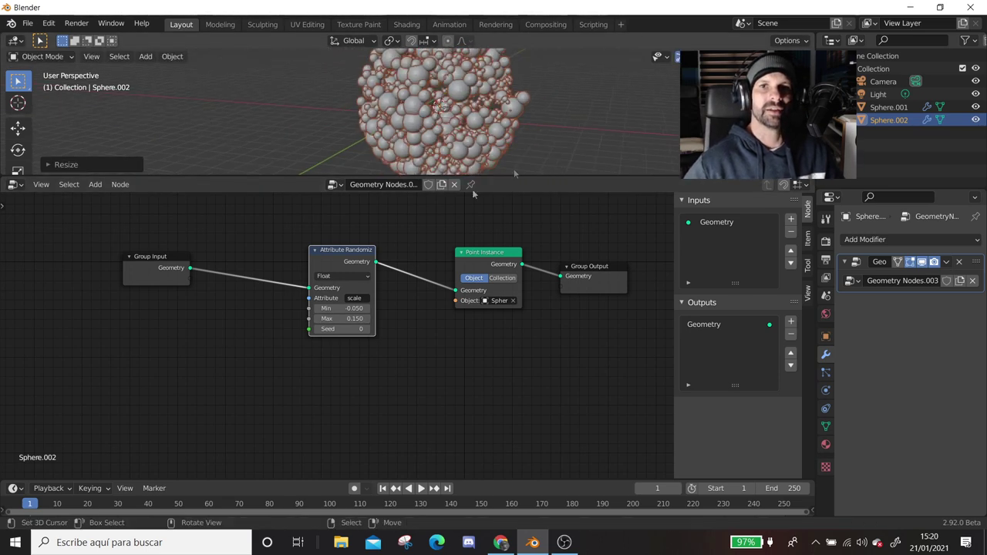
left_click(317, 320)
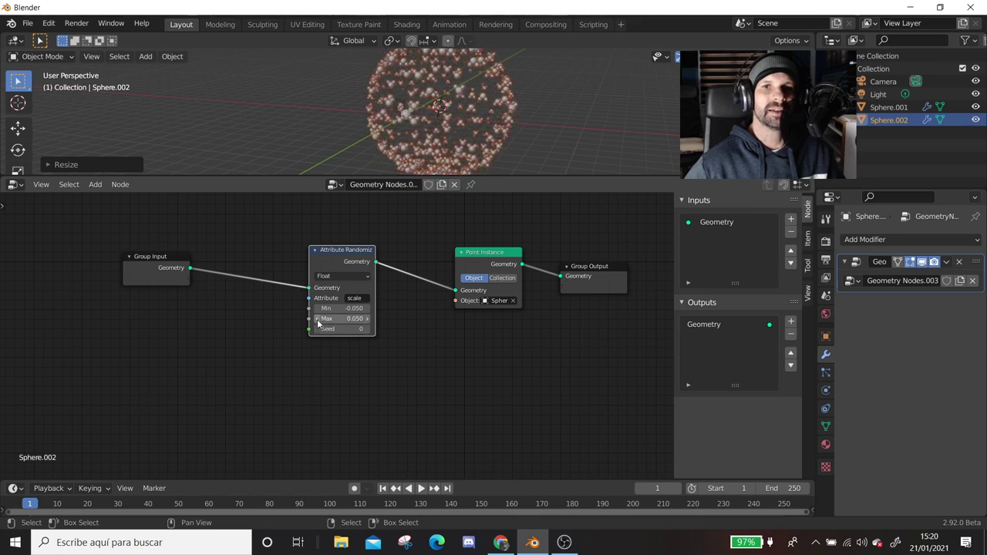
scroll(523, 121, "up", 5)
mouse_move(523, 121)
middle_mouse_down()
mouse_move(431, 108)
mouse_move(418, 118)
middle_mouse_up()
left_click_drag(417, 179, 418, 367)
scroll(392, 149, "up", 2)
- Orbit the enlarged viewport to view the big sphere covered in small instanced spheres
mouse_move(392, 169)
middle_mouse_down()
mouse_move(392, 148)
mouse_move(583, 175)
middle_mouse_up()
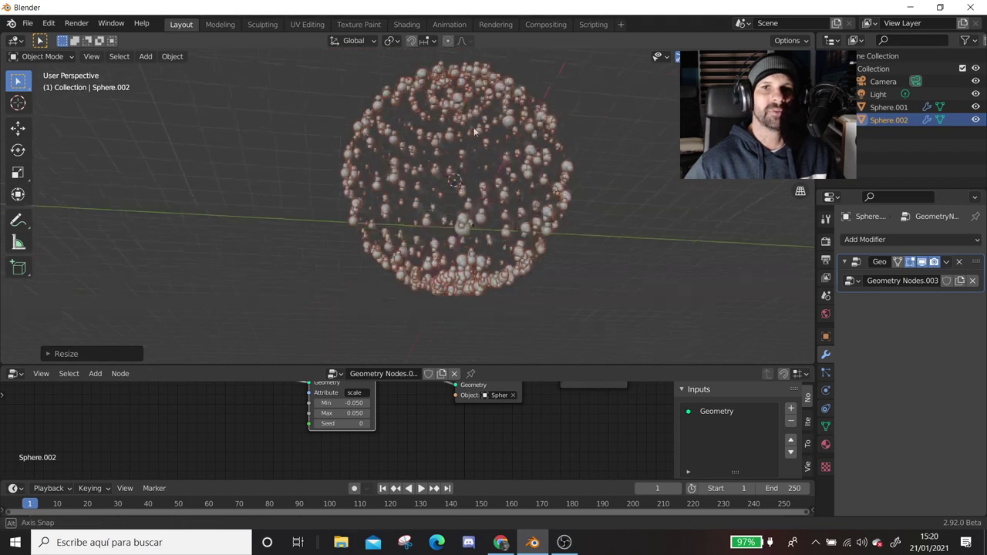